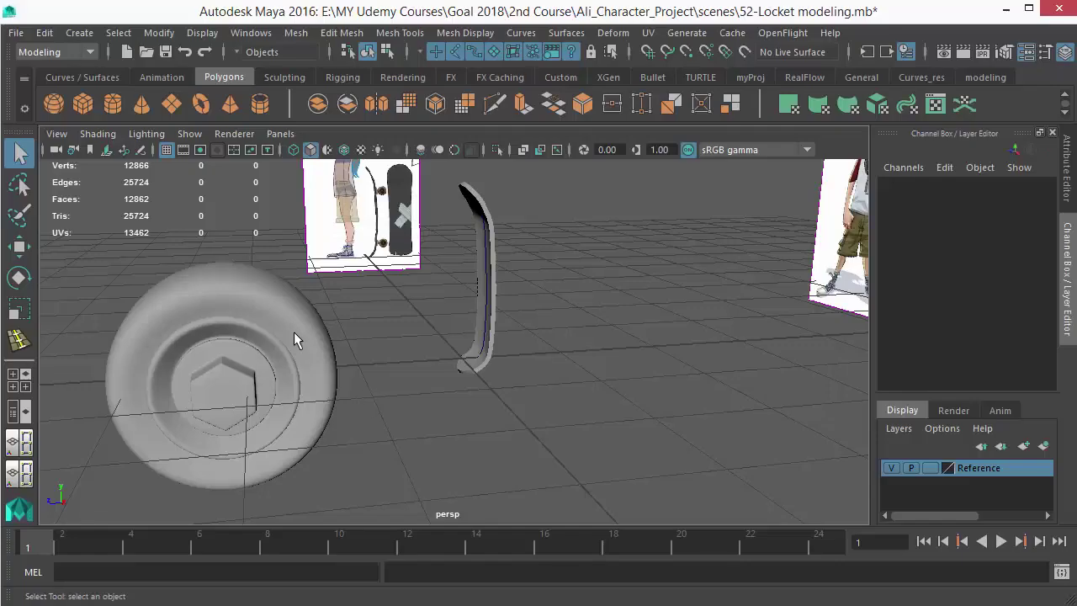
Select all the parts of the skateboard wheel, including its curve, and group them
{"action": "left_click_drag", "start_coordinate": [294, 333], "coordinate": [249, 337], "text": "alt"}
{"action": "left_click", "coordinate": [304, 412]}
{"action": "left_click_drag", "start_coordinate": [305, 412], "coordinate": [217, 326], "text": "alt"}
{"action": "left_click_drag", "start_coordinate": [116, 211], "coordinate": [362, 444]}
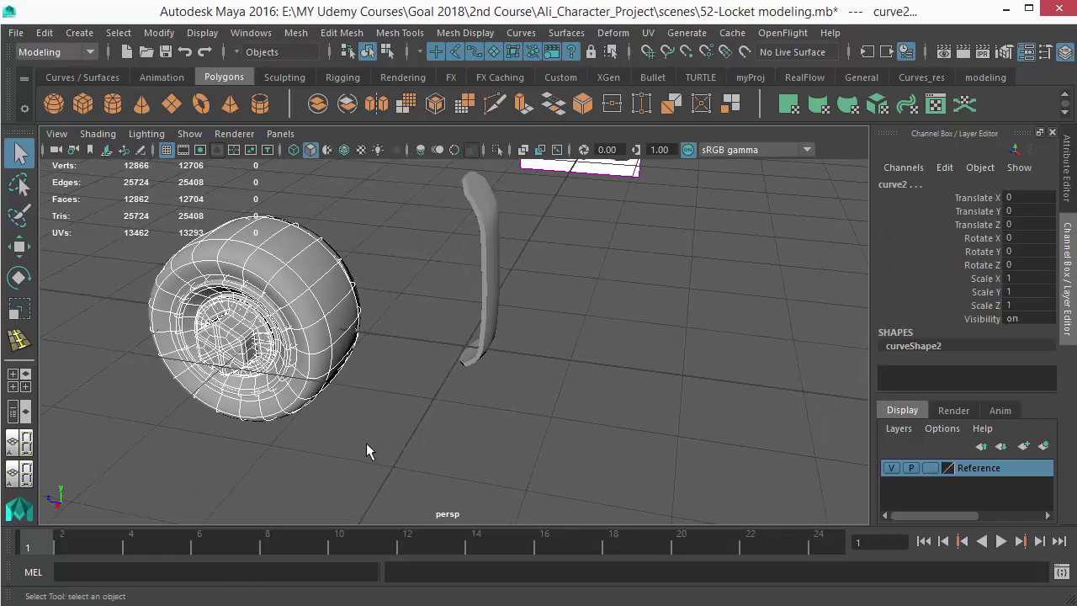
{"action": "key", "text": "ctrl+g"}
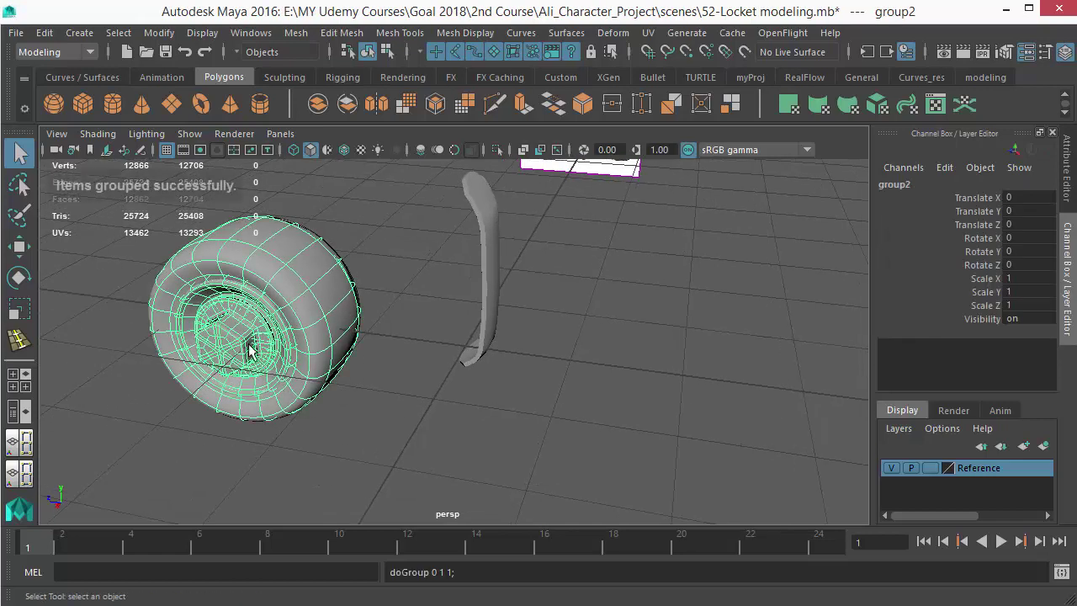
Check where the wheel group's pivot sits and review the pivot setting in the Group Options
{"action": "key", "text": "r"}
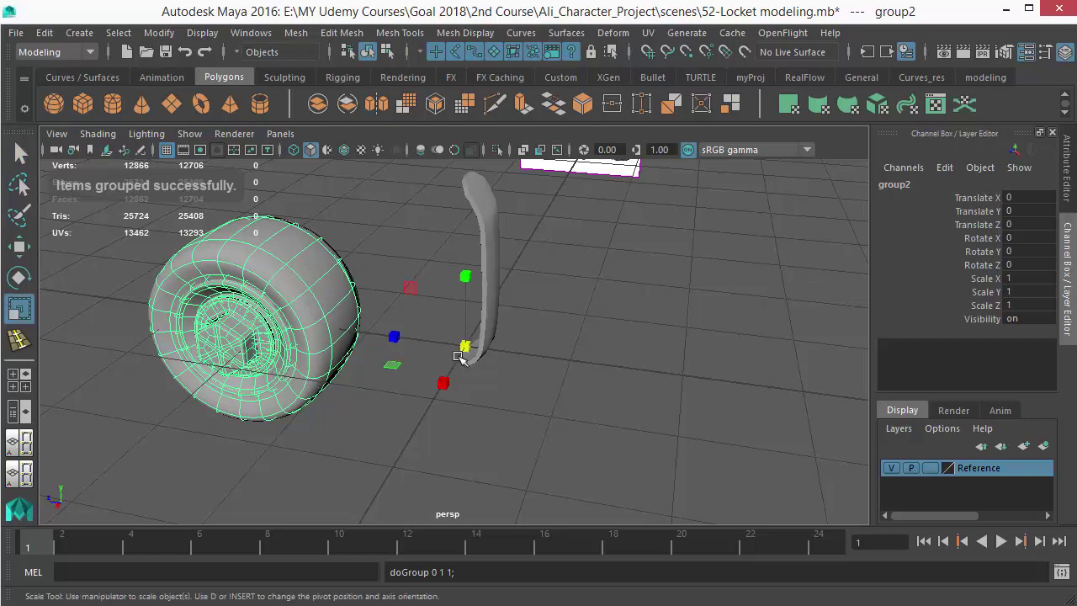
{"action": "left_click_drag", "start_coordinate": [422, 410], "coordinate": [308, 381], "text": "alt"}
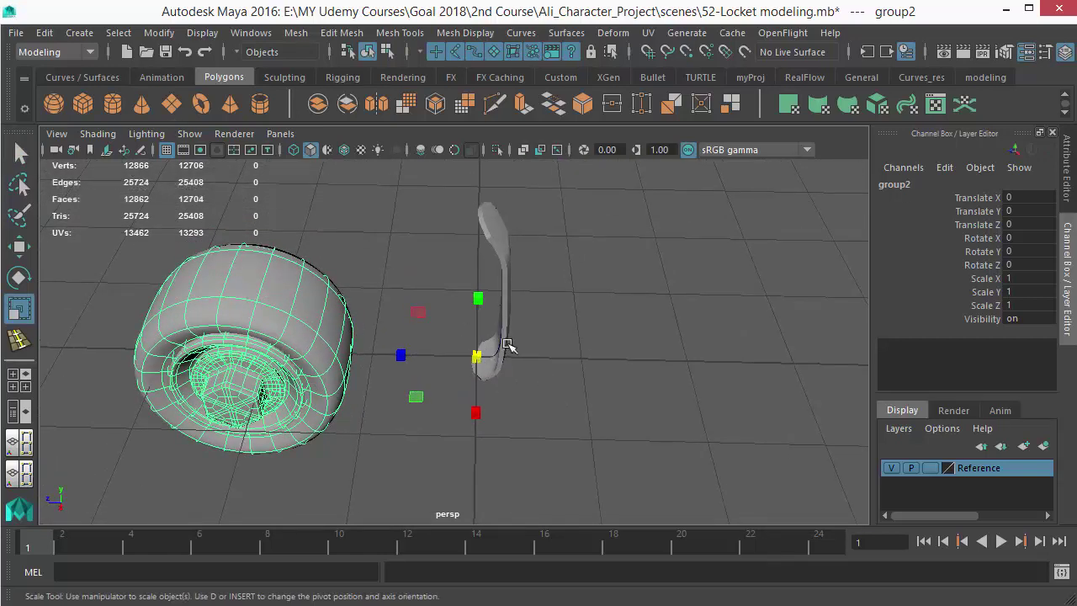
{"action": "left_click", "coordinate": [45, 32]}
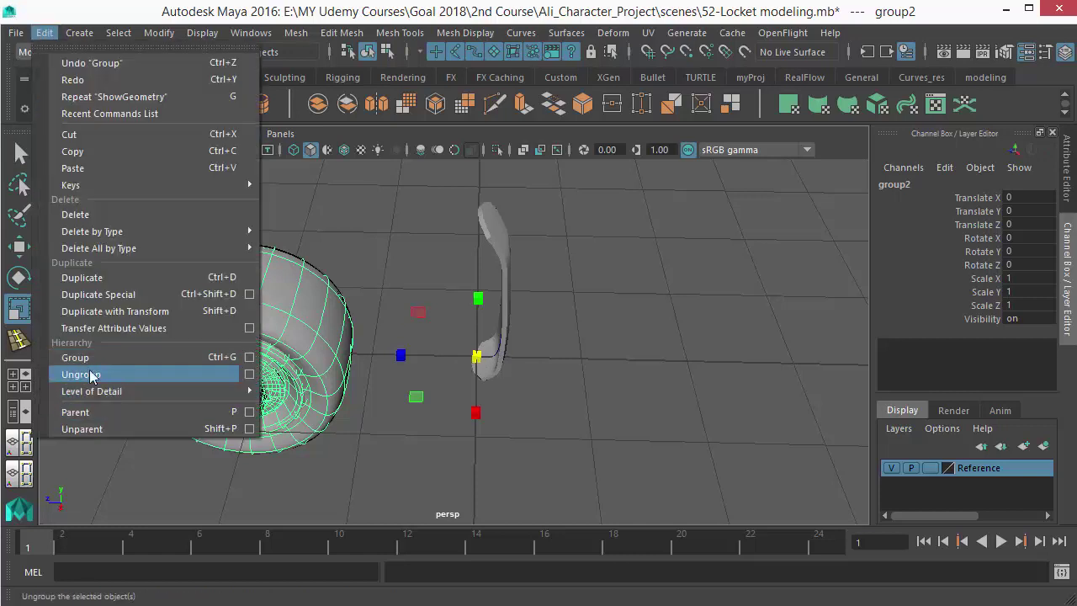
{"action": "left_click", "coordinate": [250, 358]}
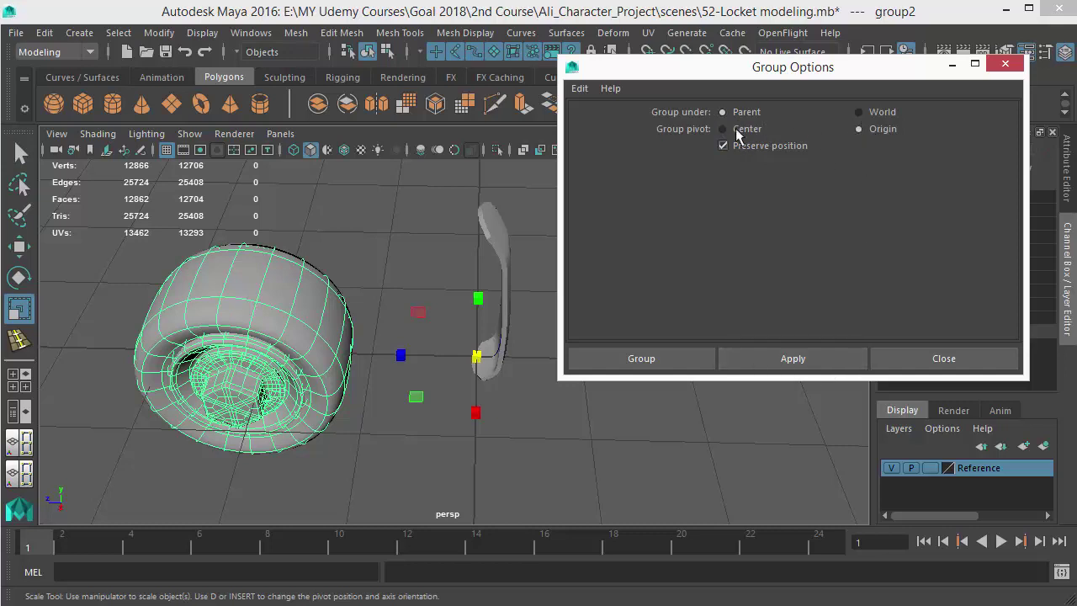
{"action": "left_click", "coordinate": [906, 364]}
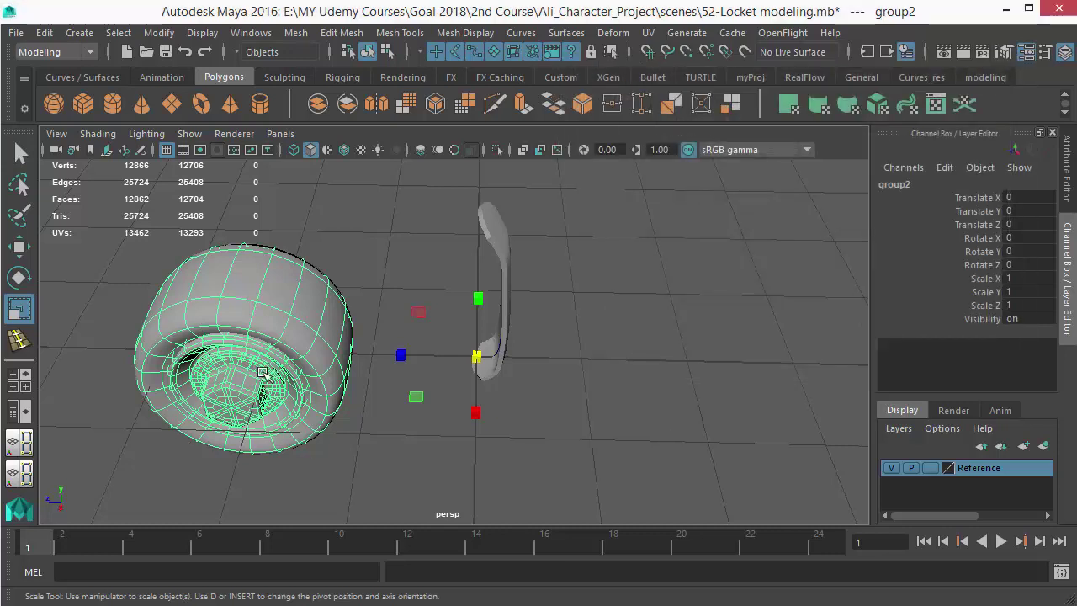
Centre the wheel group's pivot and scale the group down uniformly to 0.198
{"action": "left_click_drag", "start_coordinate": [308, 397], "coordinate": [325, 336], "text": "alt"}
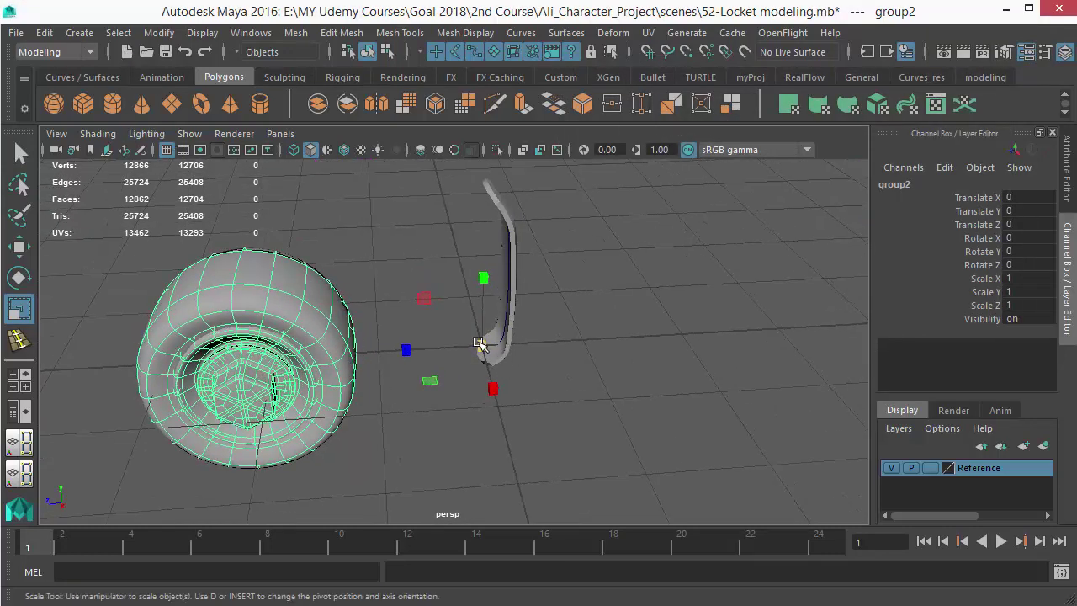
{"action": "left_click", "coordinate": [159, 32]}
{"action": "left_click", "coordinate": [190, 140]}
{"action": "left_click_drag", "start_coordinate": [255, 368], "coordinate": [123, 410]}
In the side view, fit the wheel group over the lower reference wheel at Translate Y 0.191, Z -2.543, with uniform scale 0.089
{"action": "key", "text": "w"}
{"action": "key", "text": "space"}
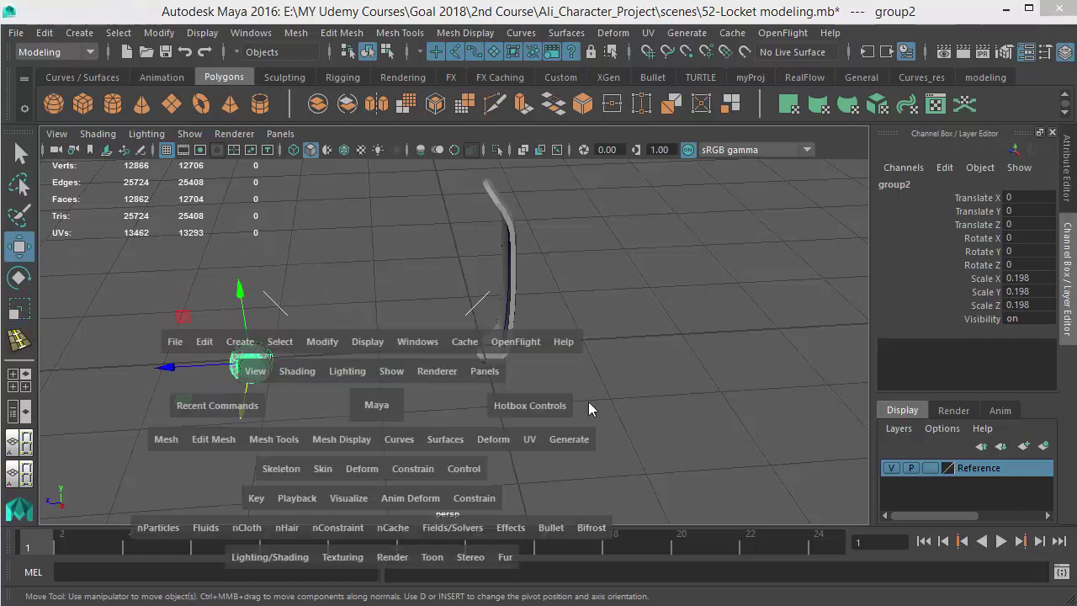
{"action": "left_click_drag", "start_coordinate": [378, 406], "coordinate": [604, 423]}
{"action": "scroll", "coordinate": [368, 293], "scroll_direction": "up", "scroll_amount": 3}
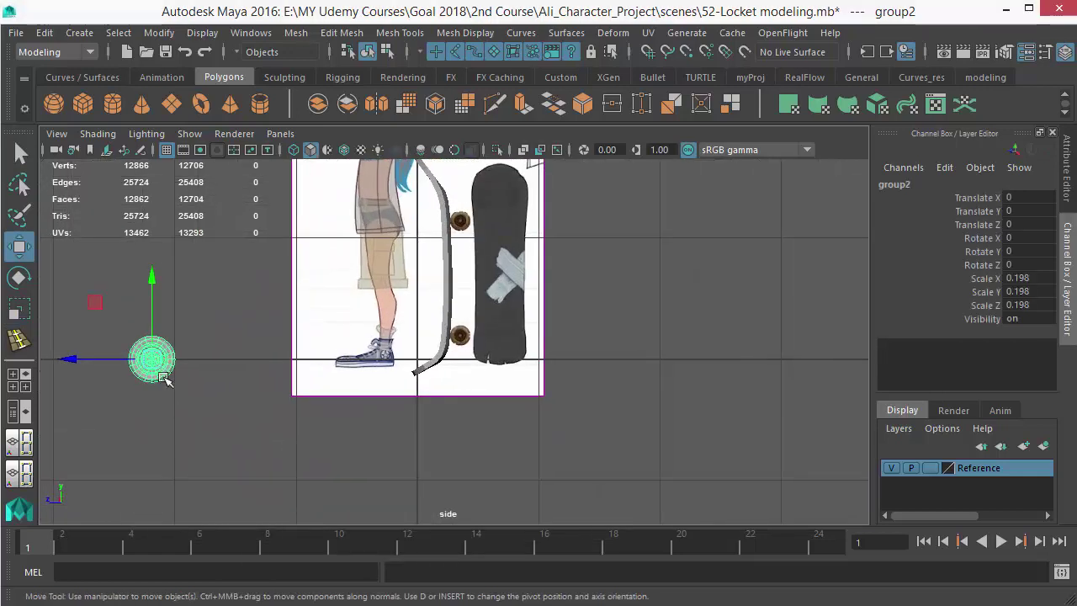
{"action": "left_click_drag", "start_coordinate": [151, 360], "coordinate": [460, 350]}
{"action": "scroll", "coordinate": [446, 325], "scroll_direction": "up", "scroll_amount": 5}
{"action": "key", "text": "r"}
{"action": "key", "text": "w"}
{"action": "mouse_move", "coordinate": [488, 310]}
{"action": "left_mouse_down"}
{"action": "mouse_move", "coordinate": [460, 349]}
{"action": "mouse_move", "coordinate": [482, 315]}
{"action": "left_mouse_up"}
{"action": "scroll", "coordinate": [480, 318], "scroll_direction": "up", "scroll_amount": 3}
{"action": "key", "text": "r"}
{"action": "key", "text": "w"}
{"action": "scroll", "coordinate": [377, 305], "scroll_direction": "down", "scroll_amount": 6}
{"action": "scroll", "coordinate": [561, 371], "scroll_direction": "up", "scroll_amount": 4}
{"action": "key", "text": "q"}
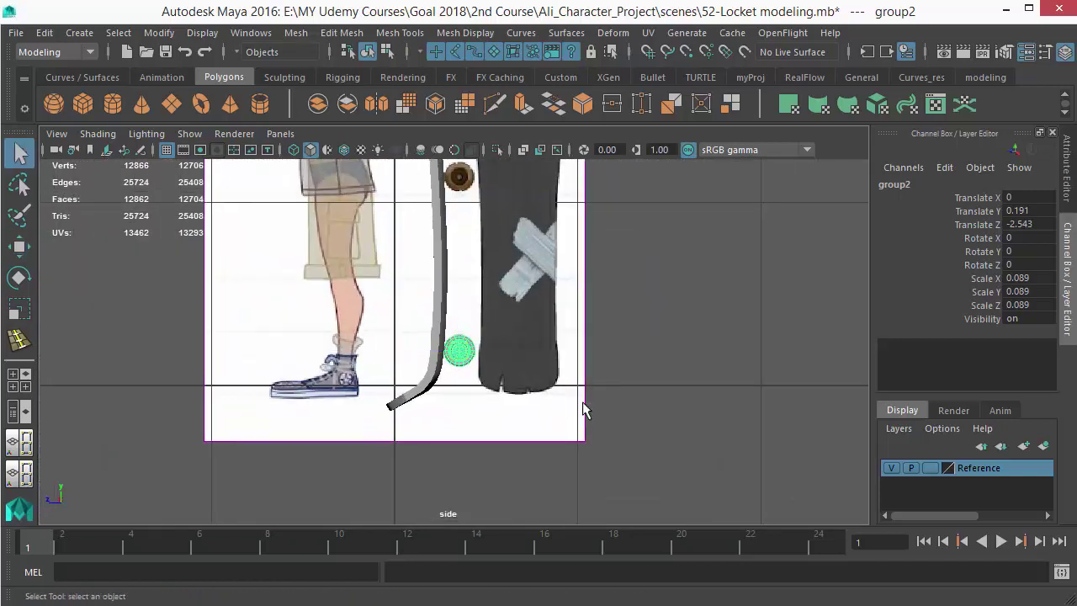
In the perspective view, move the wheel group along X toward the side edge of the board's lower end
{"action": "key", "text": "space"}
{"action": "left_click_drag", "start_coordinate": [585, 405], "coordinate": [572, 345]}
{"action": "left_click_drag", "start_coordinate": [409, 351], "coordinate": [448, 409], "text": "alt"}
{"action": "key", "text": "w"}
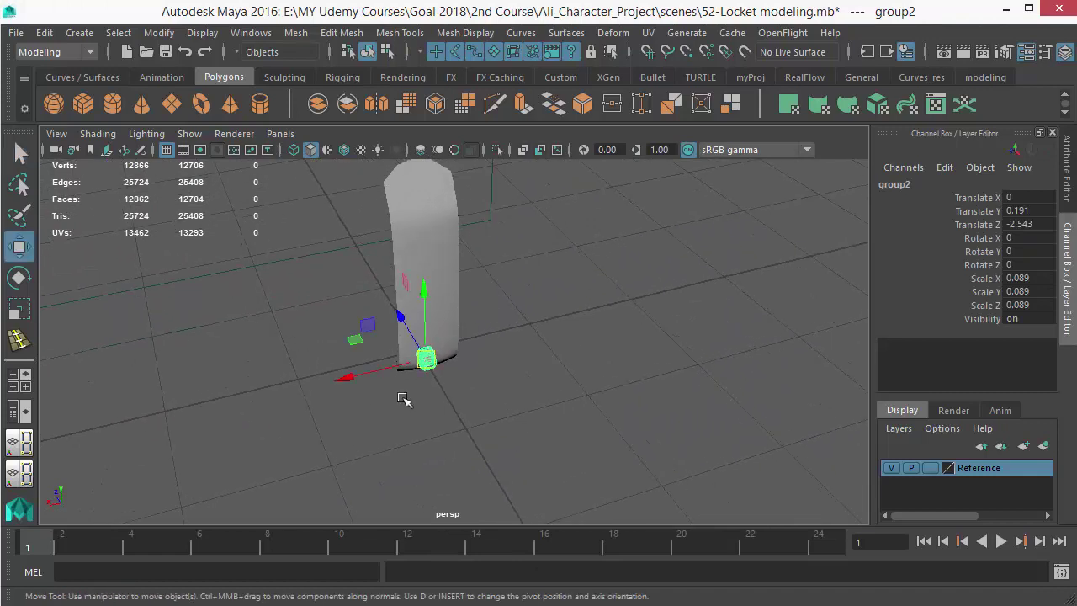
{"action": "scroll", "coordinate": [344, 407], "scroll_direction": "up", "scroll_amount": 3}
{"action": "left_click_drag", "start_coordinate": [316, 395], "coordinate": [304, 402]}
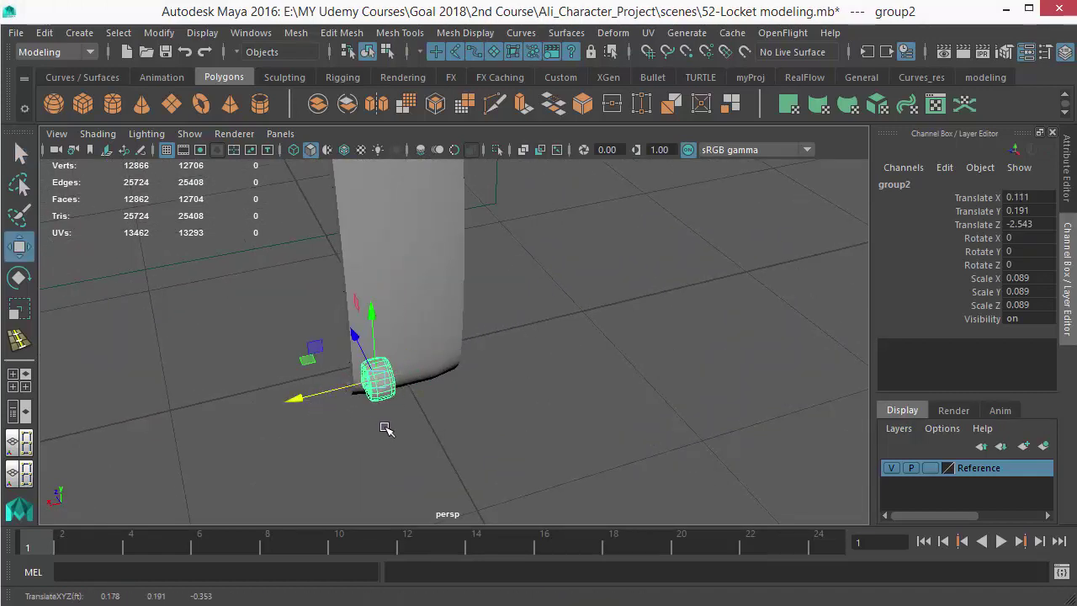
{"action": "left_click_drag", "start_coordinate": [425, 421], "coordinate": [412, 413], "text": "alt"}
{"action": "left_click_drag", "start_coordinate": [275, 368], "coordinate": [287, 366]}
{"action": "right_click_drag", "start_coordinate": [560, 413], "coordinate": [458, 370], "text": "alt"}
{"action": "left_click_drag", "start_coordinate": [458, 370], "coordinate": [577, 356], "text": "alt"}
{"action": "middle_click_drag", "start_coordinate": [627, 362], "coordinate": [604, 404], "text": "alt"}
{"action": "left_click_drag", "start_coordinate": [604, 403], "coordinate": [631, 401], "text": "alt"}
{"action": "key", "text": "q"}
Check the wheel against the side-view reference and fine-tune its X offset close to the board's side edge
{"action": "key", "text": "space"}
{"action": "scroll", "coordinate": [525, 415], "scroll_direction": "up", "scroll_amount": 1}
{"action": "middle_click_drag", "start_coordinate": [488, 349], "coordinate": [484, 389], "text": "alt"}
{"action": "key", "text": "space"}
{"action": "left_click_drag", "start_coordinate": [584, 416], "coordinate": [572, 289]}
{"action": "left_click_drag", "start_coordinate": [505, 314], "coordinate": [404, 345], "text": "alt"}
{"action": "middle_click_drag", "start_coordinate": [467, 370], "coordinate": [589, 358], "text": "alt"}
{"action": "scroll", "coordinate": [589, 357], "scroll_direction": "up", "scroll_amount": 2}
{"action": "left_click_drag", "start_coordinate": [589, 357], "coordinate": [517, 329], "text": "alt"}
{"action": "key", "text": "w"}
{"action": "middle_click_drag", "start_coordinate": [547, 370], "coordinate": [429, 417], "text": "alt"}
{"action": "left_click_drag", "start_coordinate": [429, 417], "coordinate": [461, 429], "text": "alt"}
{"action": "left_click_drag", "start_coordinate": [318, 349], "coordinate": [291, 345]}
{"action": "right_click_drag", "start_coordinate": [291, 345], "coordinate": [427, 457], "text": "alt"}
{"action": "left_click_drag", "start_coordinate": [427, 457], "coordinate": [303, 388], "text": "alt"}
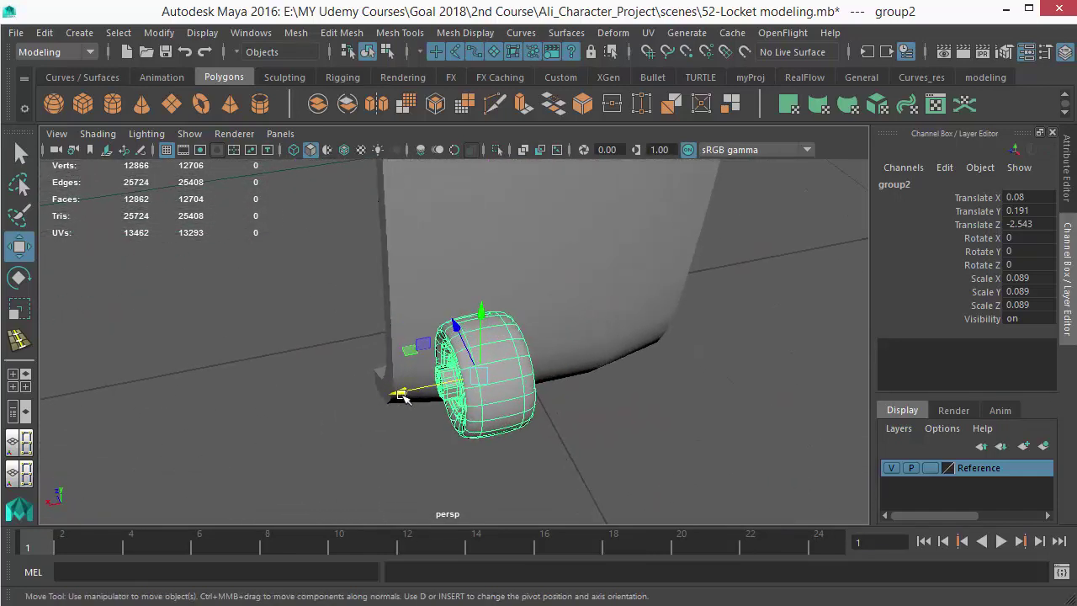
{"action": "left_click_drag", "start_coordinate": [401, 395], "coordinate": [393, 396]}
{"action": "left_click_drag", "start_coordinate": [588, 442], "coordinate": [645, 404], "text": "alt"}
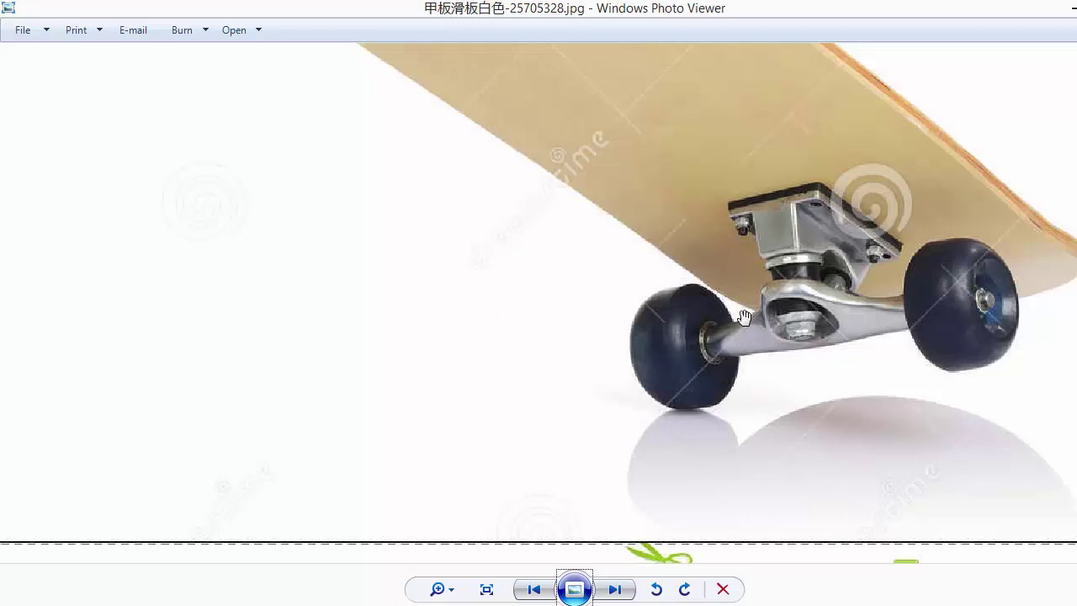
Examine the truck, base plate and axle in the skateboard reference photo in Windows Photo Viewer, and return to Maya
{"action": "scroll", "coordinate": [743, 367], "scroll_direction": "up", "scroll_amount": 2}
{"action": "left_click_drag", "start_coordinate": [439, 258], "coordinate": [581, 361]}
{"action": "left_click_drag", "start_coordinate": [308, 219], "coordinate": [187, 113]}
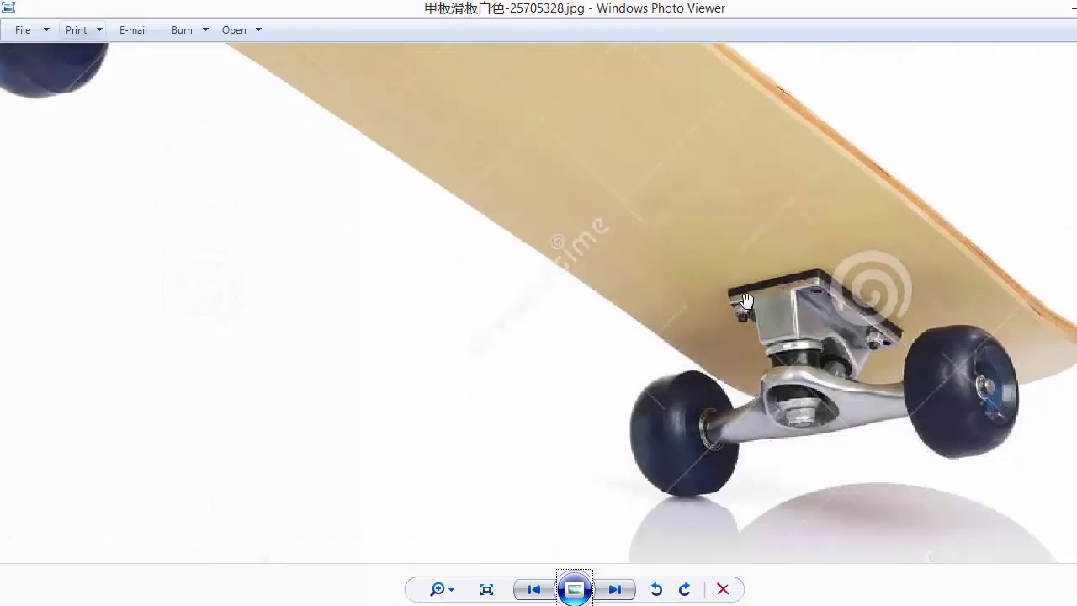
{"action": "left_click_drag", "start_coordinate": [714, 329], "coordinate": [718, 331]}
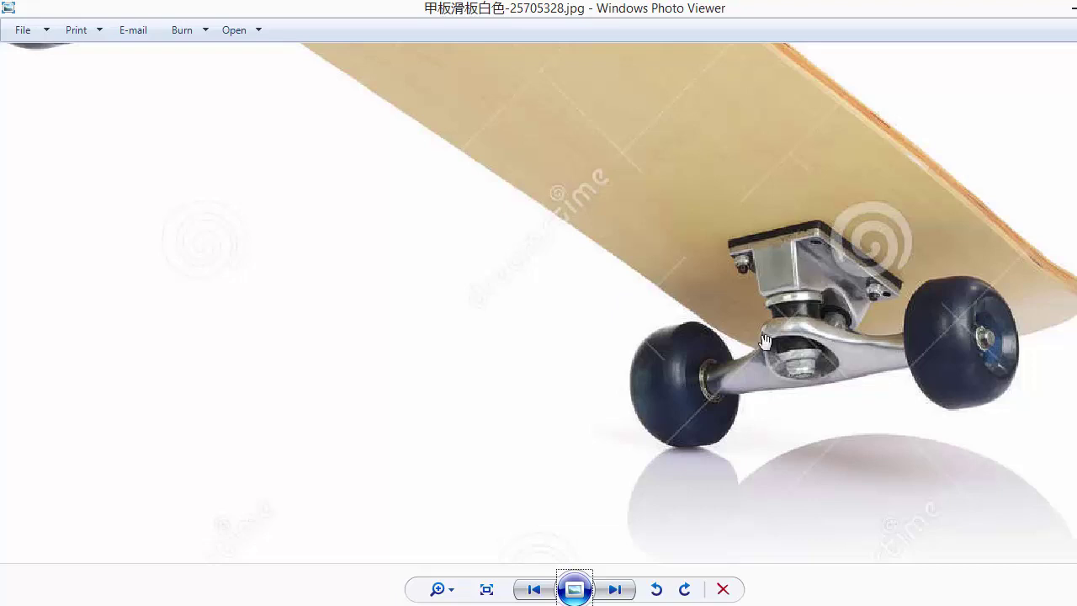
{"action": "left_click_drag", "start_coordinate": [629, 306], "coordinate": [629, 246]}
{"action": "left_click_drag", "start_coordinate": [711, 272], "coordinate": [711, 265]}
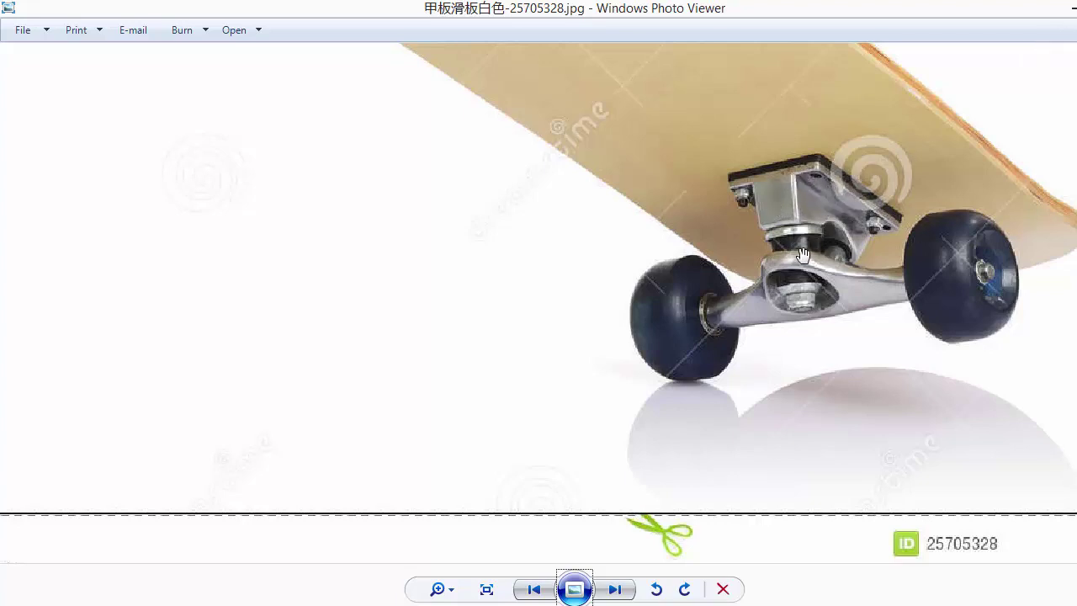
{"action": "left_click", "coordinate": [1070, 14]}
Clear the wheel selection, create a polygon cube and scale it down uniformly to 0.179
{"action": "left_click_drag", "start_coordinate": [430, 347], "coordinate": [347, 375], "text": "alt"}
{"action": "key", "text": "q"}
{"action": "key", "text": "w"}
{"action": "scroll", "coordinate": [413, 390], "scroll_direction": "down", "scroll_amount": 3}
{"action": "key", "text": "q"}
{"action": "left_click", "coordinate": [413, 455]}
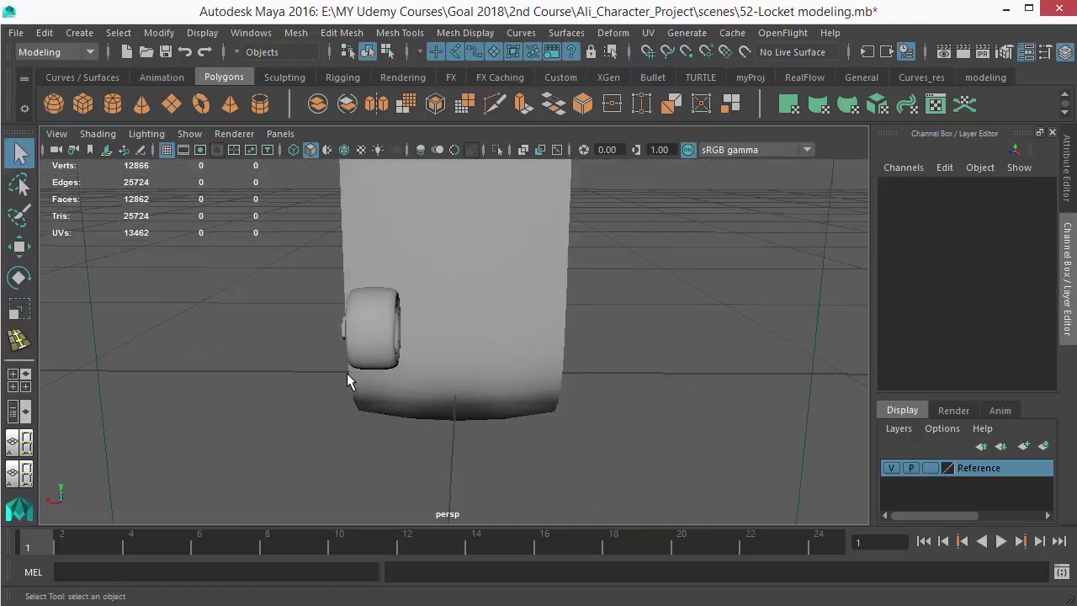
{"action": "left_click", "coordinate": [83, 104]}
{"action": "key", "text": "w"}
{"action": "scroll", "coordinate": [438, 343], "scroll_direction": "down", "scroll_amount": 5}
{"action": "left_click_drag", "start_coordinate": [438, 343], "coordinate": [473, 371], "text": "alt"}
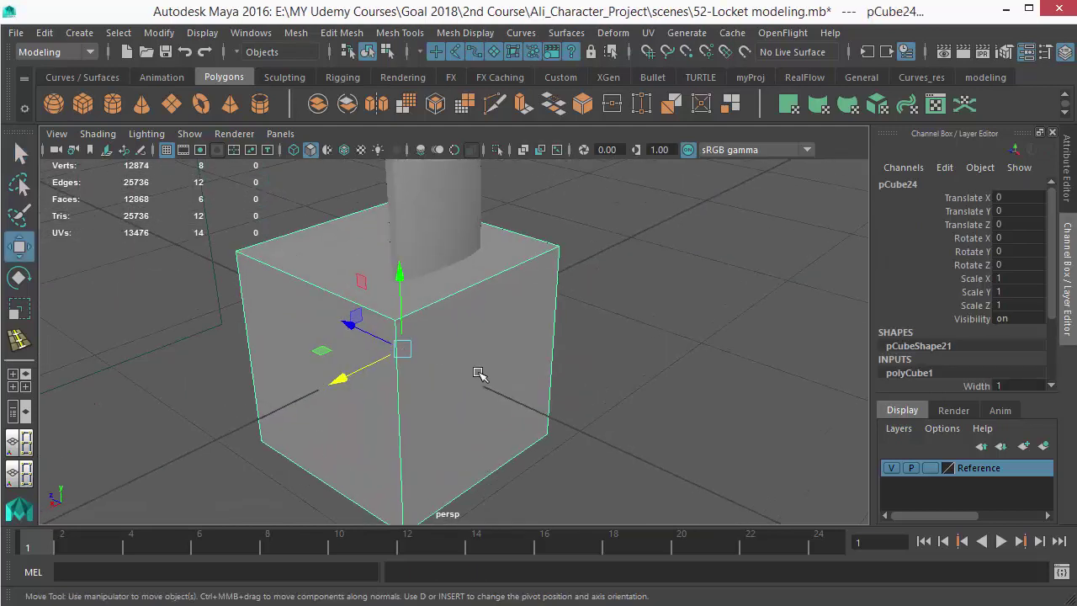
{"action": "key", "text": "r"}
{"action": "left_click_drag", "start_coordinate": [400, 349], "coordinate": [260, 359]}
Move the cube beside the wheel under the board, at Translate Y 0.195 and Translate Z -0.373
{"action": "key", "text": "w"}
{"action": "left_click_drag", "start_coordinate": [368, 331], "coordinate": [458, 381]}
{"action": "left_click_drag", "start_coordinate": [462, 336], "coordinate": [462, 267]}
{"action": "mouse_move", "coordinate": [497, 361]}
{"action": "left_mouse_down", "text": "alt"}
{"action": "mouse_move", "coordinate": [524, 392]}
{"action": "mouse_move", "coordinate": [493, 364]}
{"action": "left_mouse_up", "text": "alt"}
{"action": "left_click_drag", "start_coordinate": [461, 260], "coordinate": [746, 578]}
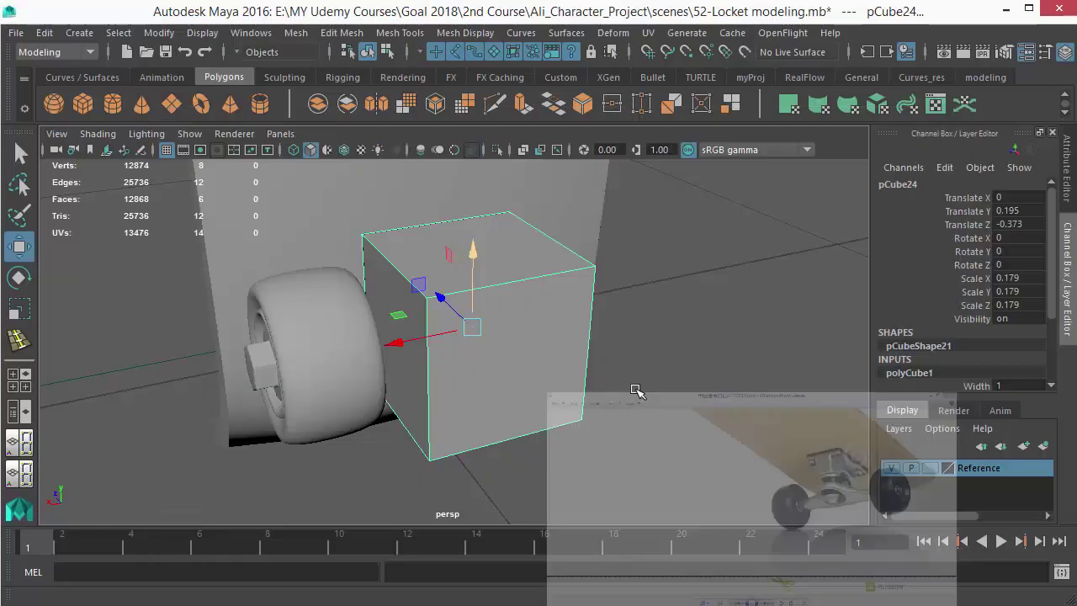
Group the board, wheel and cube together and rotate the group to -90 degrees in X
{"action": "left_click_drag", "start_coordinate": [637, 384], "coordinate": [423, 344], "text": "alt"}
{"action": "left_click_drag", "start_coordinate": [378, 244], "coordinate": [610, 419]}
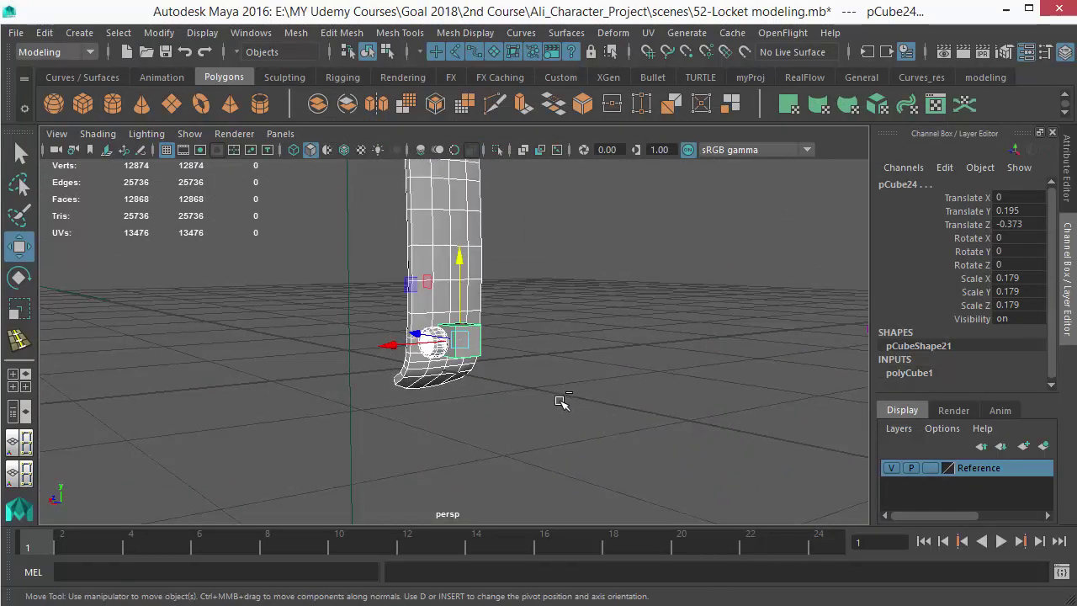
{"action": "key", "text": "ctrl+g"}
{"action": "key", "text": "e"}
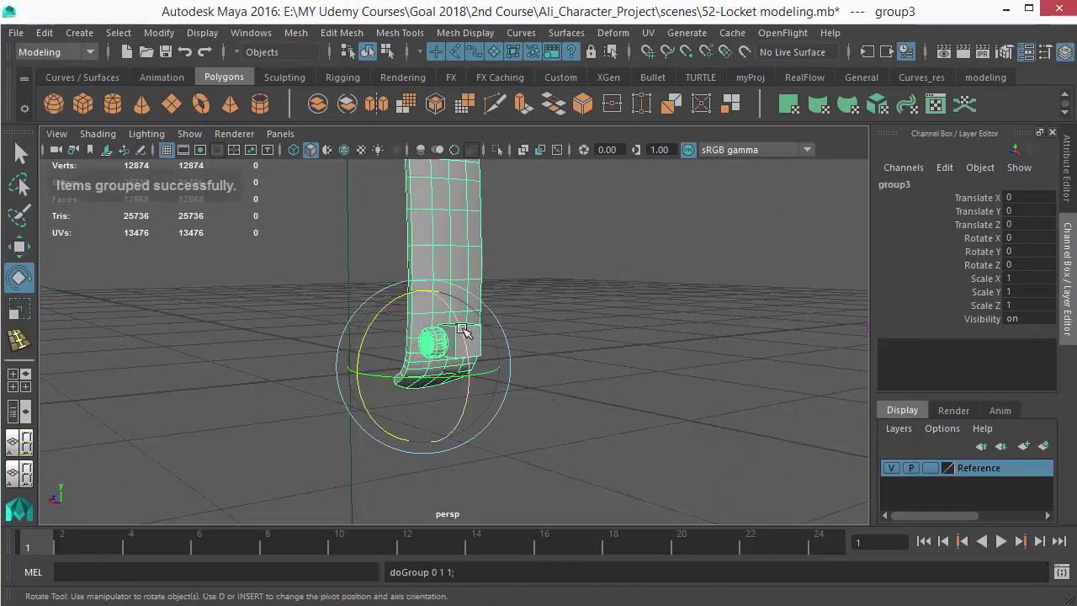
{"action": "left_click_drag", "start_coordinate": [464, 330], "coordinate": [610, 471]}
Move the whole skateboard group above the grid to Translate Y 0.404 and Translate Z 0.493
{"action": "key", "text": "w"}
{"action": "mouse_move", "coordinate": [402, 329]}
{"action": "left_mouse_down"}
{"action": "mouse_move", "coordinate": [407, 263]}
{"action": "mouse_move", "coordinate": [410, 343]}
{"action": "left_mouse_up"}
{"action": "left_click_drag", "start_coordinate": [336, 305], "coordinate": [457, 425]}
{"action": "right_click_drag", "start_coordinate": [456, 425], "coordinate": [455, 435], "text": "alt"}
{"action": "left_click_drag", "start_coordinate": [454, 435], "coordinate": [478, 433], "text": "alt"}
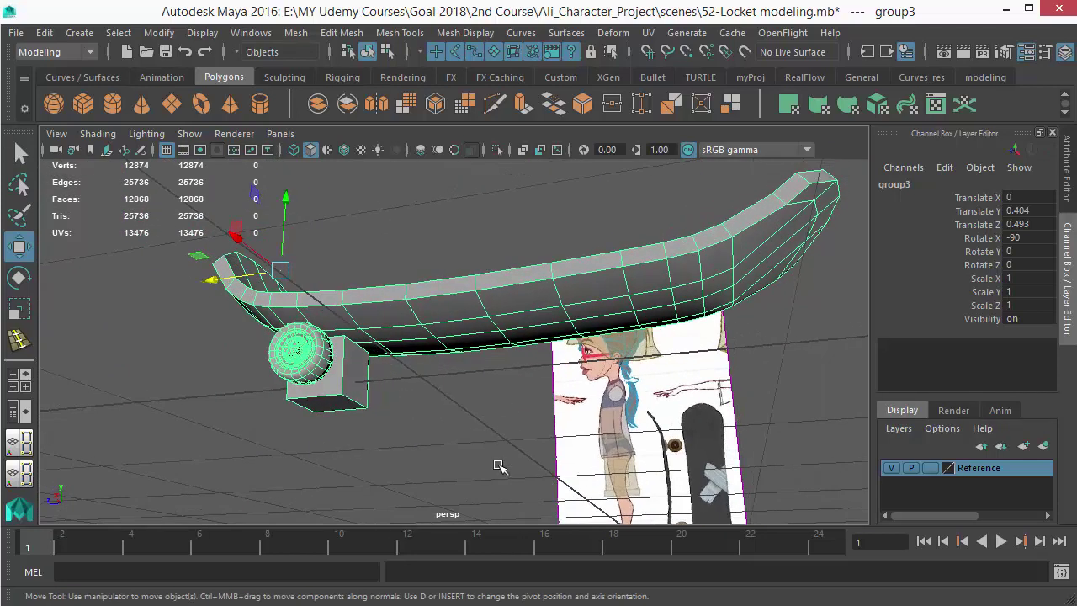
Flatten the cube into a plate with Scale Z 0.043 and raise it against the board's underside
{"action": "left_click_drag", "start_coordinate": [371, 399], "coordinate": [536, 371], "text": "alt"}
{"action": "right_click_drag", "start_coordinate": [536, 370], "coordinate": [556, 389], "text": "alt"}
{"action": "left_click_drag", "start_coordinate": [555, 389], "coordinate": [384, 382], "text": "alt"}
{"action": "right_click_drag", "start_coordinate": [383, 382], "coordinate": [396, 393], "text": "alt"}
{"action": "left_click", "coordinate": [397, 392]}
{"action": "left_click_drag", "start_coordinate": [397, 392], "coordinate": [510, 395], "text": "alt"}
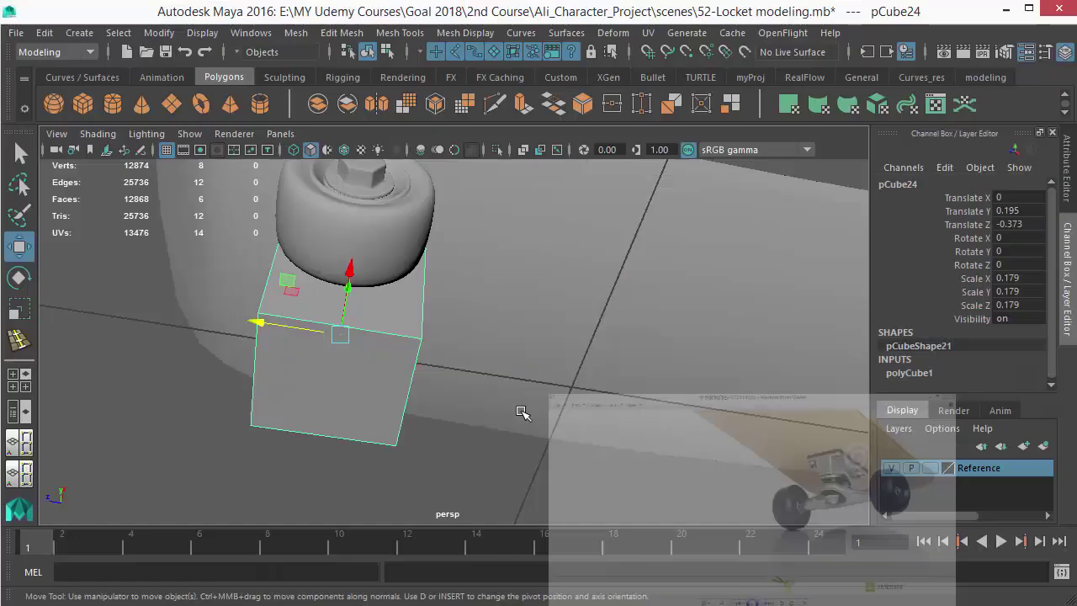
{"action": "left_click_drag", "start_coordinate": [521, 412], "coordinate": [636, 449], "text": "alt"}
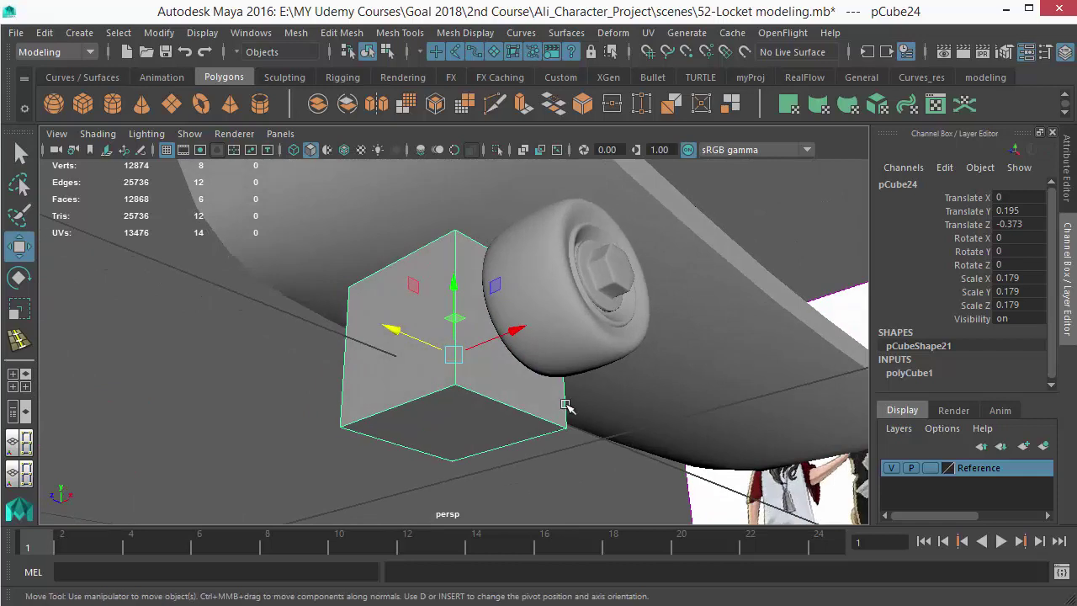
{"action": "key", "text": "r"}
{"action": "left_click_drag", "start_coordinate": [457, 289], "coordinate": [452, 339]}
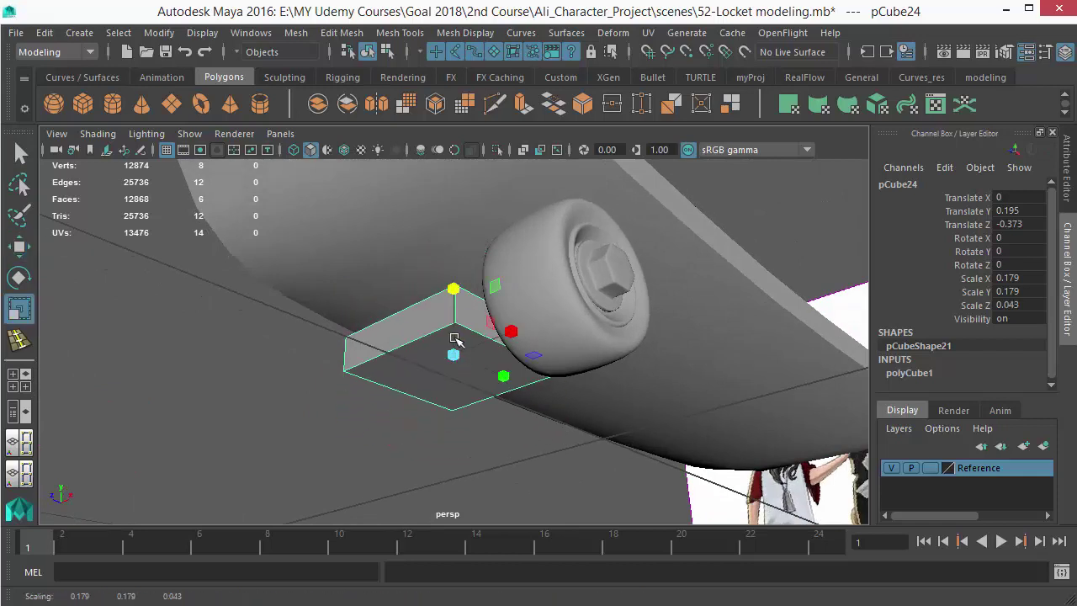
{"action": "key", "text": "w"}
{"action": "left_click_drag", "start_coordinate": [454, 291], "coordinate": [452, 223]}
Narrow the plate to Scale X 0.152 and compare its proportions with the base plate in the reference photo
{"action": "left_click_drag", "start_coordinate": [482, 288], "coordinate": [505, 398], "text": "alt"}
{"action": "key", "text": "r"}
{"action": "left_click", "coordinate": [485, 258]}
{"action": "left_click_drag", "start_coordinate": [488, 262], "coordinate": [484, 271]}
{"action": "scroll", "coordinate": [478, 289], "scroll_direction": "up", "scroll_amount": 2}
{"action": "left_click", "coordinate": [799, 605]}
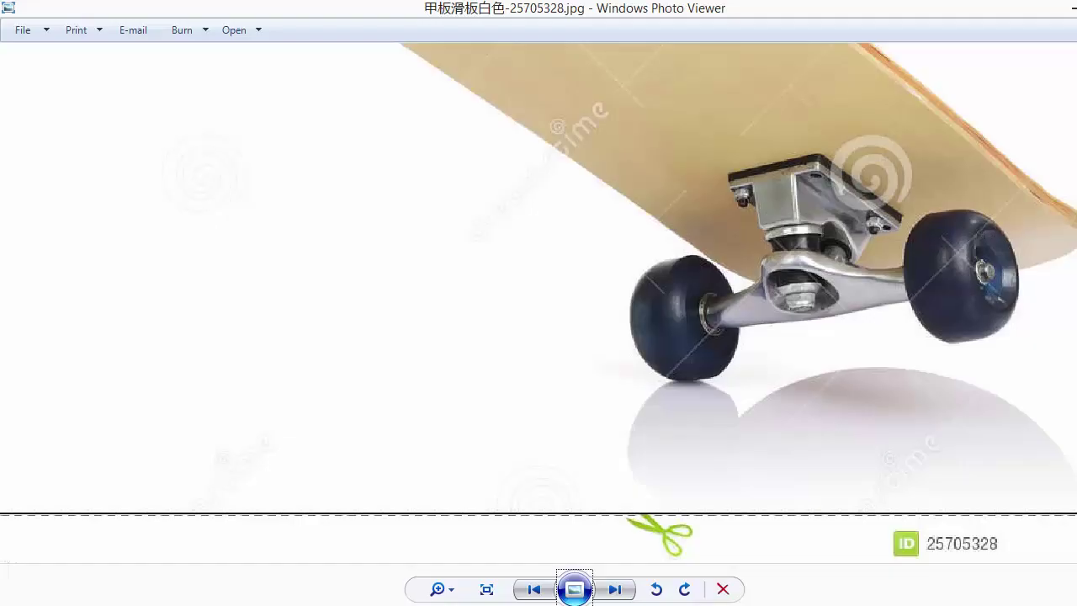
{"action": "left_click", "coordinate": [800, 605]}
Set the plate's Subdivisions Width to 3 in its polyCube inputs
{"action": "left_click_drag", "start_coordinate": [517, 418], "coordinate": [428, 377], "text": "alt"}
{"action": "left_click", "coordinate": [910, 373]}
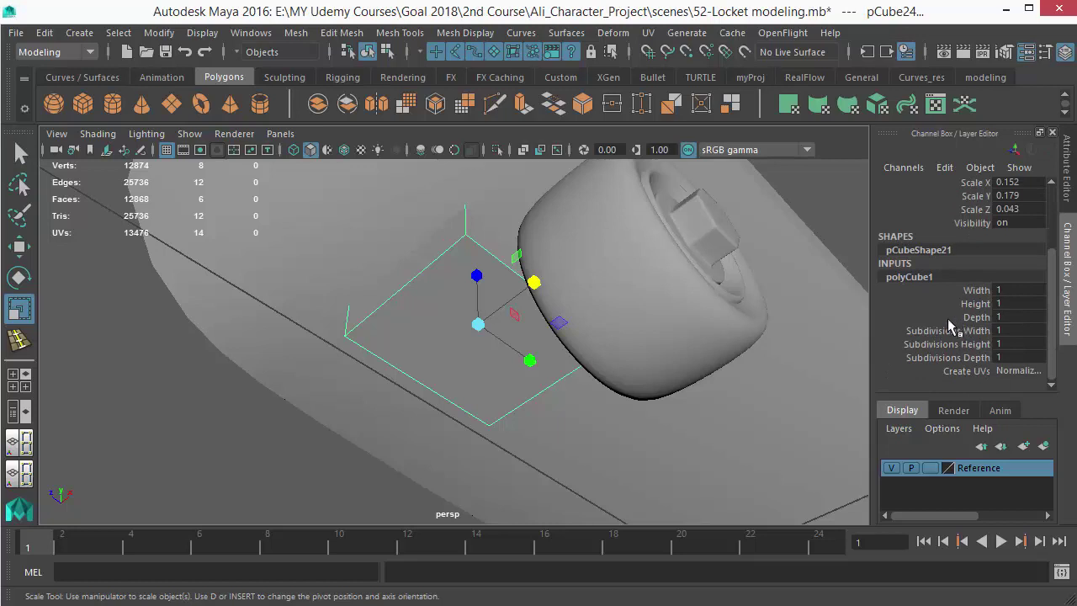
{"action": "left_click_drag", "start_coordinate": [582, 317], "coordinate": [568, 334], "text": "alt"}
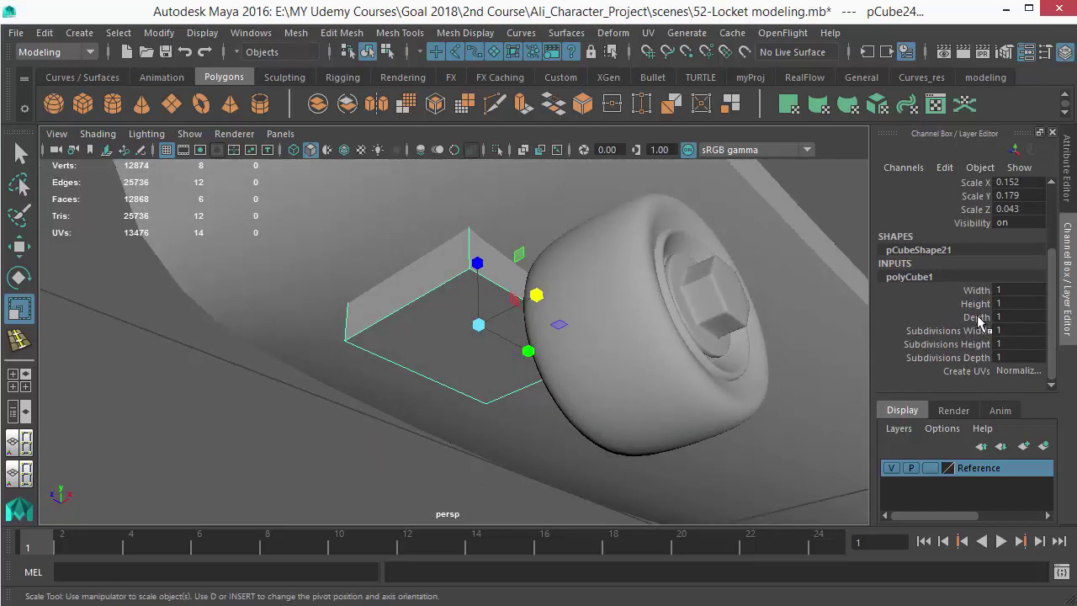
{"action": "scroll", "coordinate": [614, 317], "scroll_direction": "up", "scroll_amount": 5}
{"action": "left_click_drag", "start_coordinate": [476, 296], "coordinate": [488, 312], "text": "alt"}
{"action": "scroll", "coordinate": [620, 315], "scroll_direction": "down", "scroll_amount": 1}
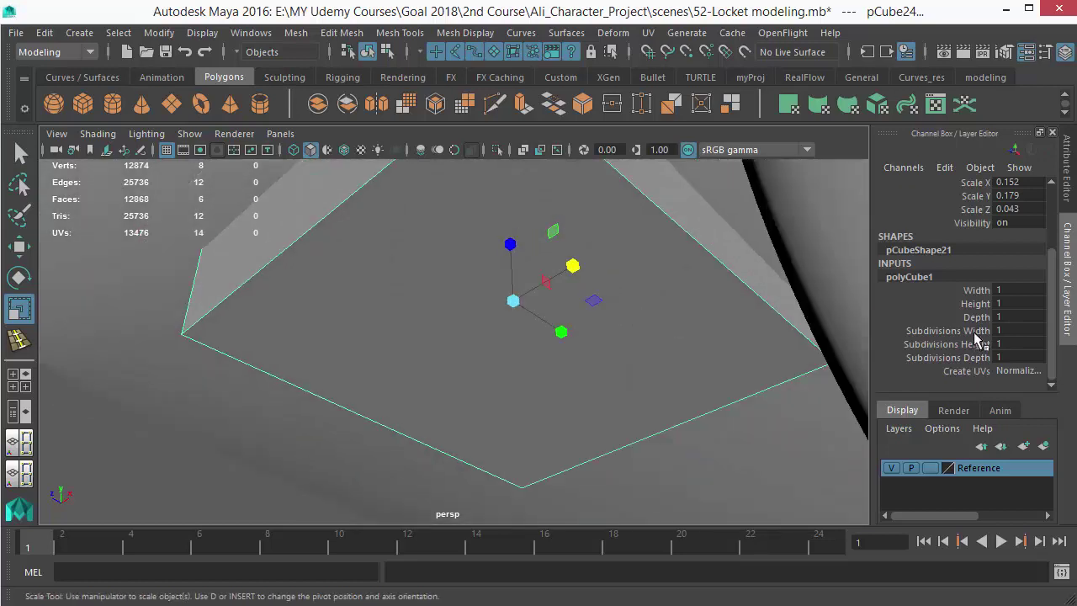
{"action": "left_click", "coordinate": [947, 331]}
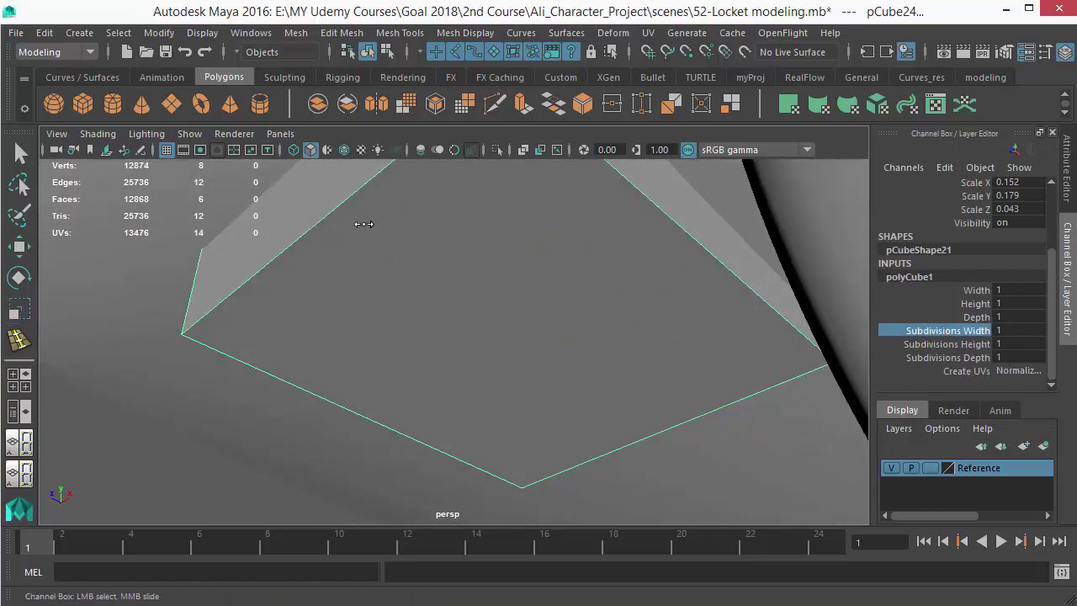
{"action": "middle_click_drag", "start_coordinate": [364, 224], "coordinate": [375, 234]}
{"action": "scroll", "coordinate": [475, 262], "scroll_direction": "down", "scroll_amount": 5}
{"action": "left_click_drag", "start_coordinate": [473, 261], "coordinate": [483, 297], "text": "alt"}
Try changing the plate's Subdivisions Depth and put it back to 1
{"action": "left_click", "coordinate": [947, 358]}
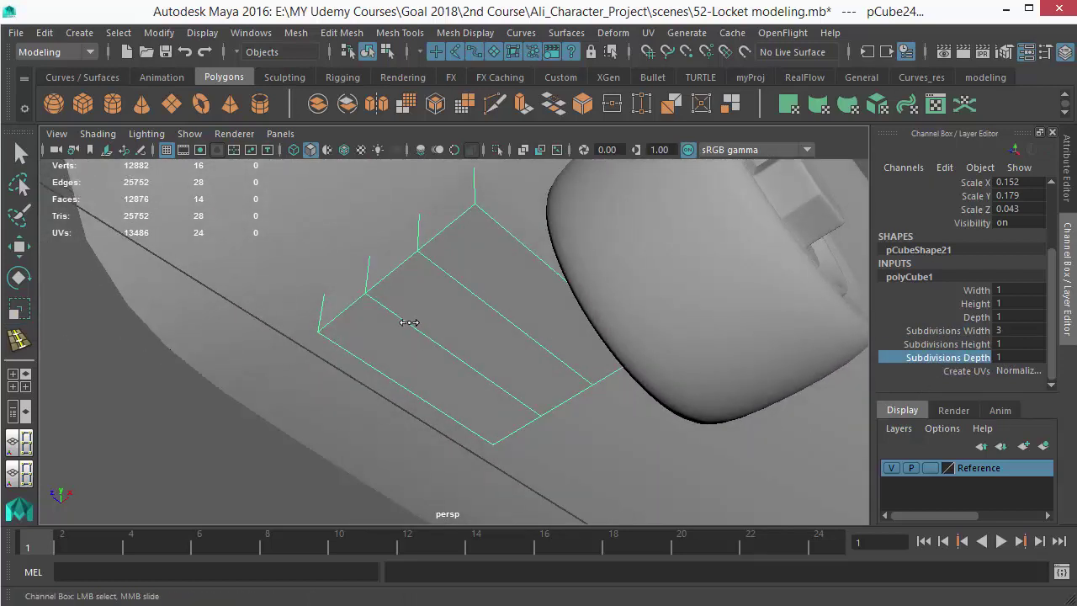
{"action": "middle_click_drag", "start_coordinate": [411, 323], "coordinate": [418, 330]}
{"action": "middle_click_drag", "start_coordinate": [543, 393], "coordinate": [547, 380]}
{"action": "left_click_drag", "start_coordinate": [548, 380], "coordinate": [511, 358], "text": "alt"}
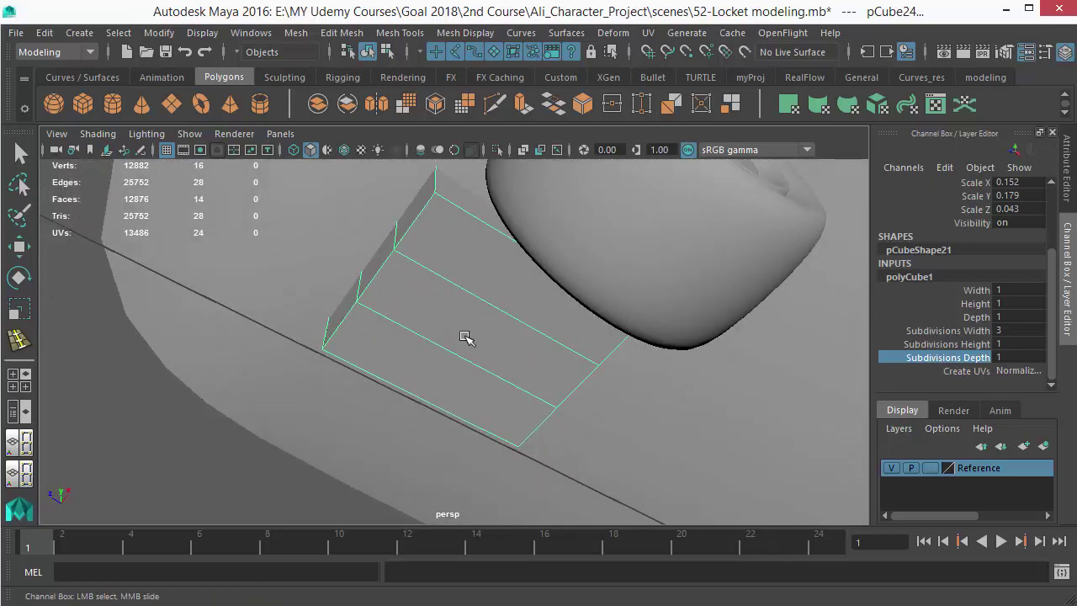
Extrude the plate's middle face outward into a raised block like the base plate in the reference photo
{"action": "key", "text": "alt+Tab"}
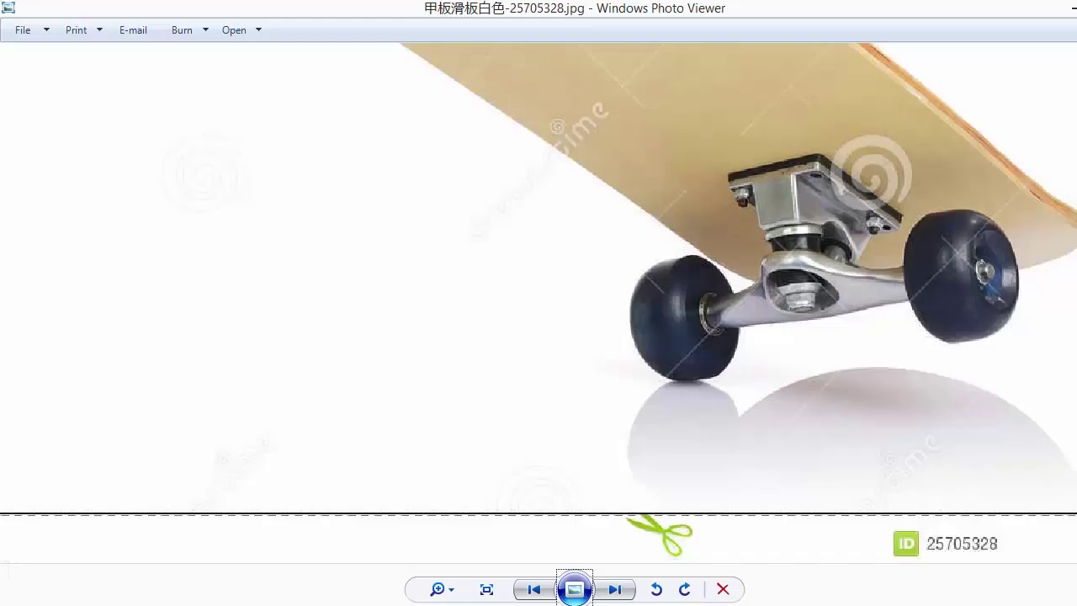
{"action": "key", "text": "alt+Tab"}
{"action": "right_click_drag", "start_coordinate": [422, 299], "coordinate": [452, 356]}
{"action": "left_click", "coordinate": [446, 303]}
{"action": "key", "text": "r"}
{"action": "left_click_drag", "start_coordinate": [452, 356], "coordinate": [521, 446], "text": "alt"}
{"action": "left_click_drag", "start_coordinate": [489, 412], "coordinate": [395, 299]}
{"action": "key", "text": "q"}
{"action": "right_click_drag", "start_coordinate": [452, 320], "coordinate": [463, 260]}
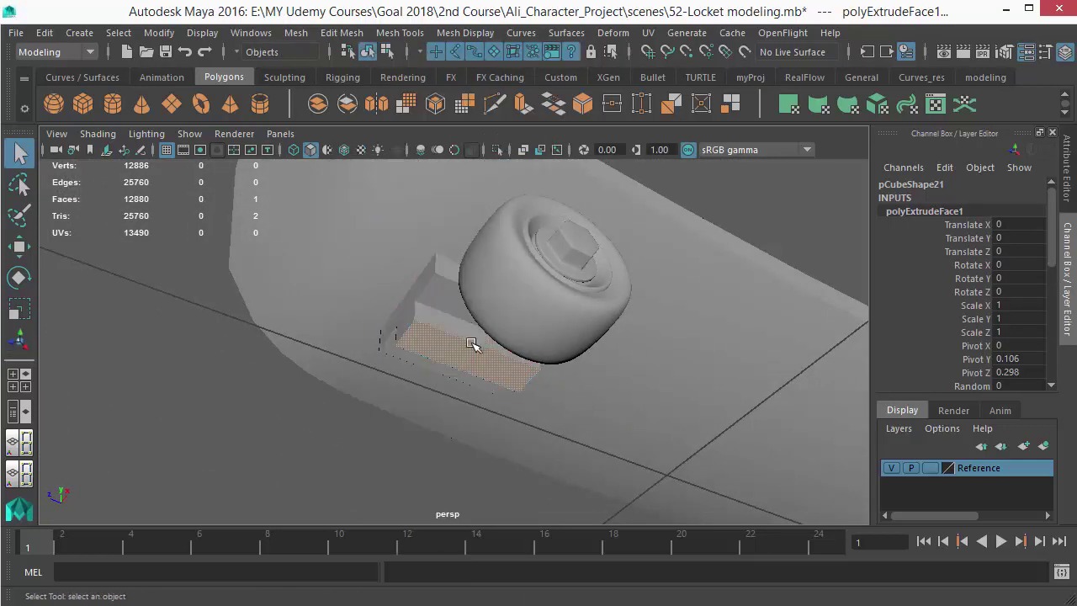
{"action": "left_click_drag", "start_coordinate": [474, 348], "coordinate": [532, 363], "text": "alt"}
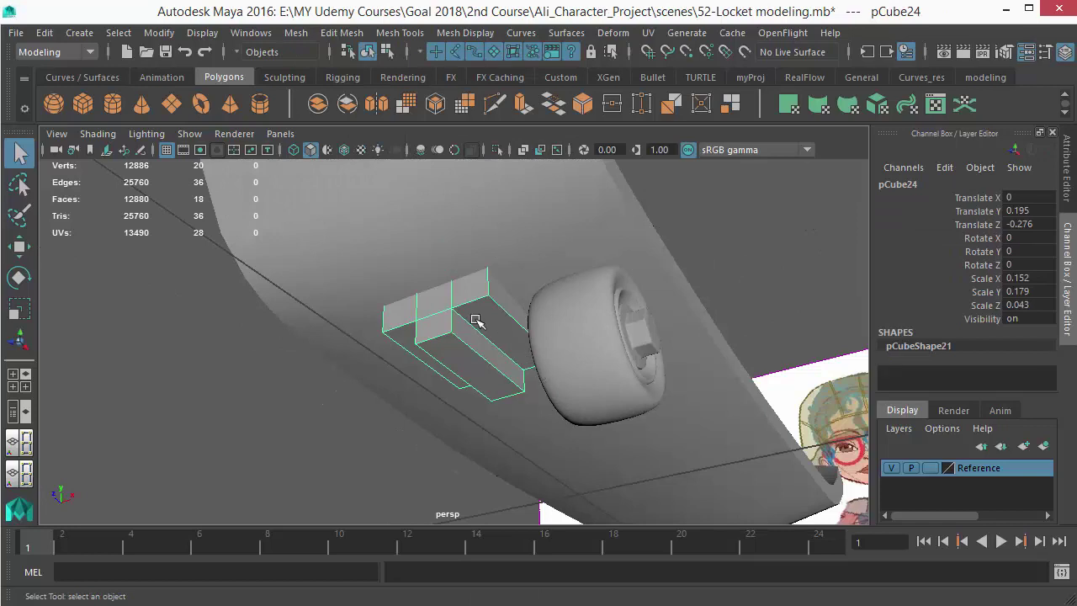
{"action": "left_click_drag", "start_coordinate": [474, 312], "coordinate": [506, 321], "text": "alt"}
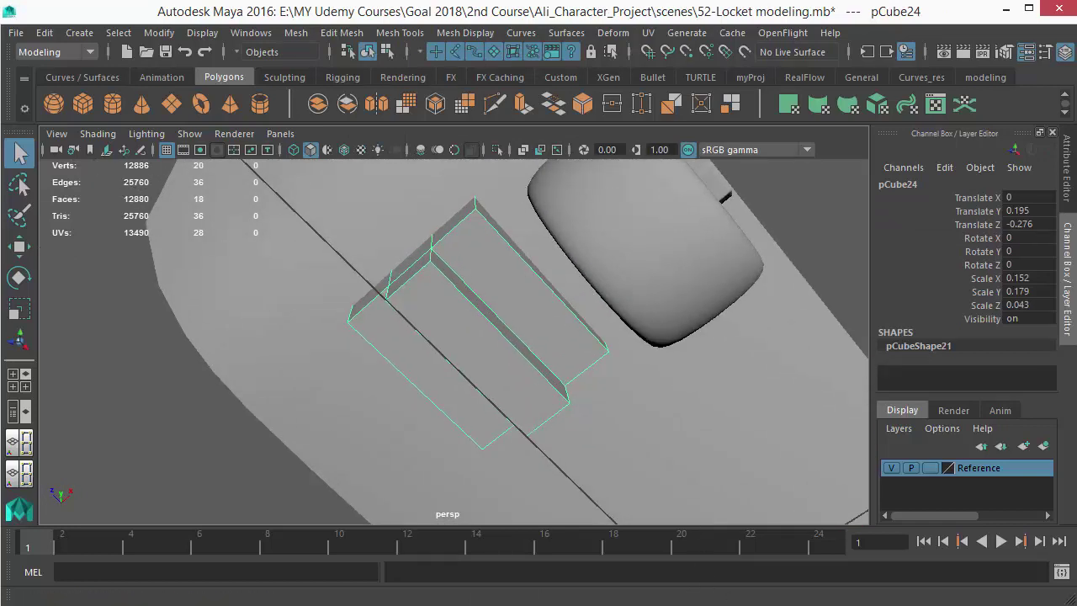
Compare the stepped base plate and the wheel from several angles with the truck in the reference photo
{"action": "key", "text": "alt+Tab"}
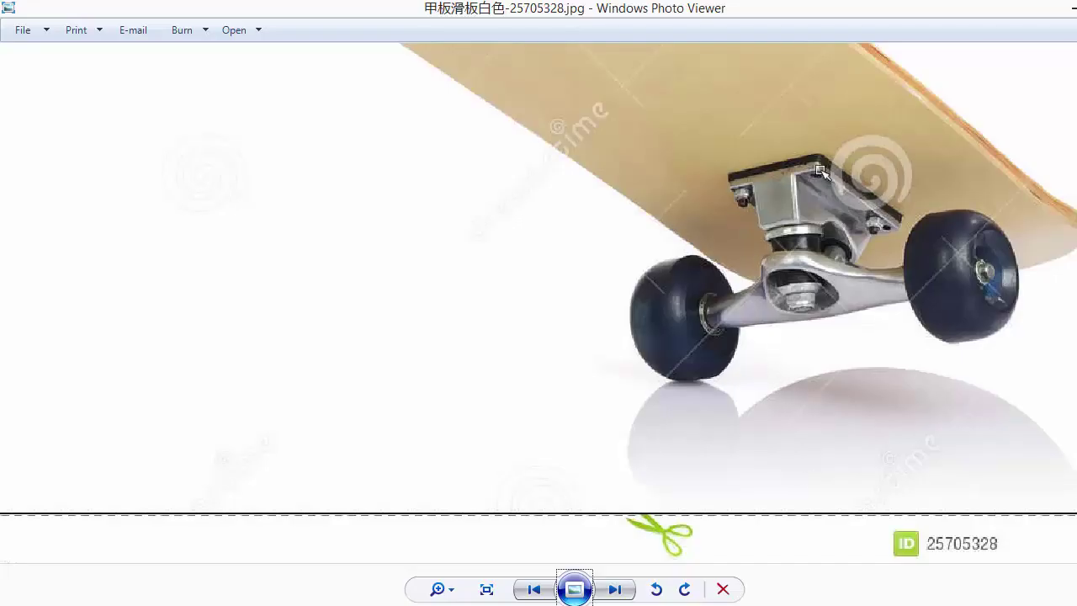
{"action": "key", "text": "alt+Tab"}
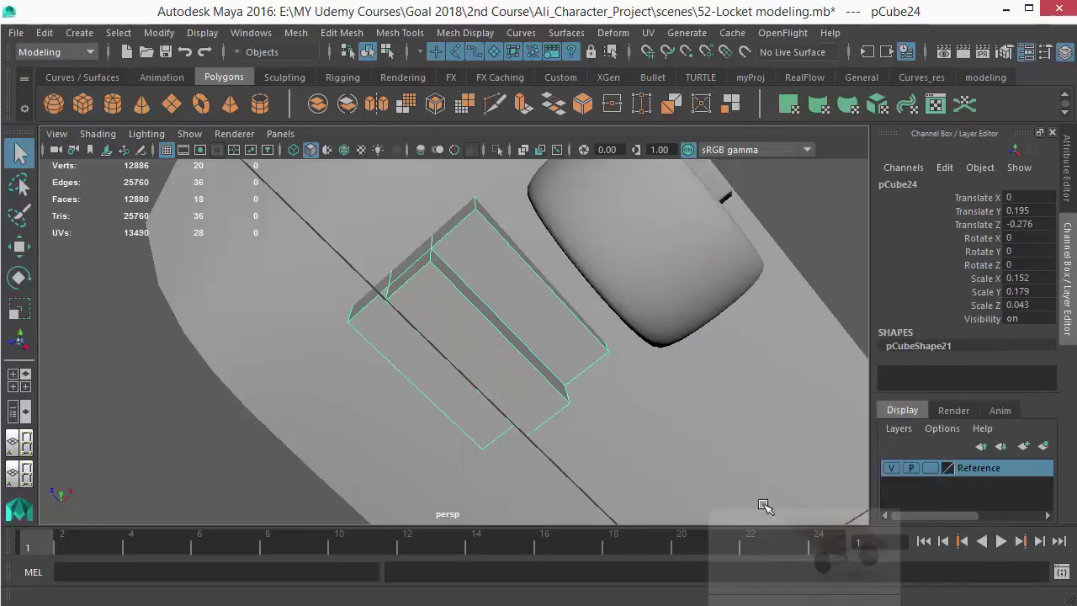
{"action": "left_click_drag", "start_coordinate": [600, 261], "coordinate": [675, 343], "text": "alt"}
{"action": "left_click_drag", "start_coordinate": [577, 385], "coordinate": [603, 366], "text": "alt"}
{"action": "left_click", "coordinate": [581, 337]}
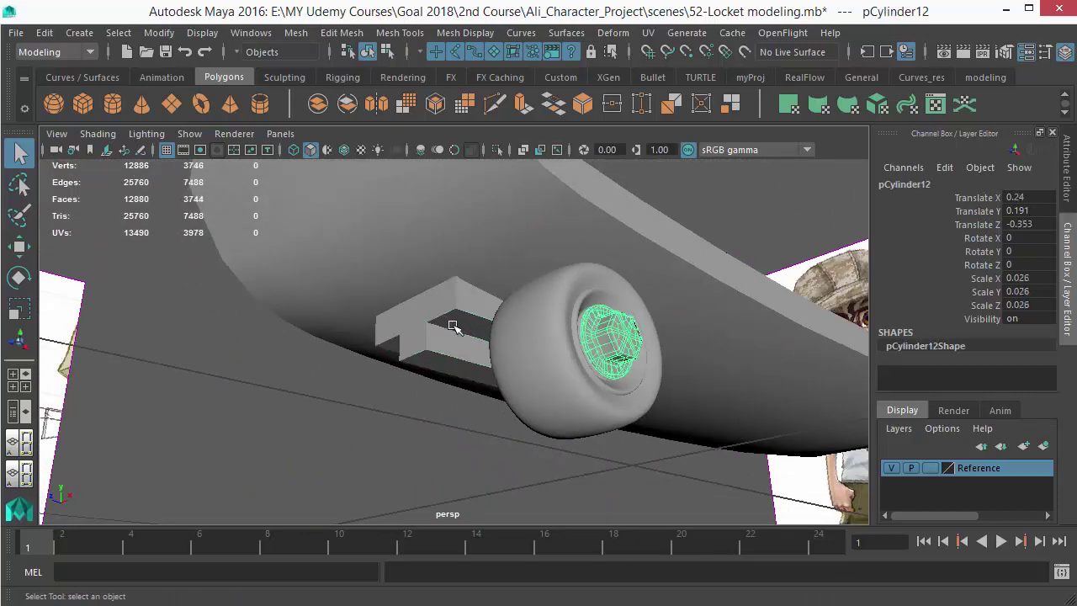
{"action": "left_click_drag", "start_coordinate": [460, 334], "coordinate": [469, 312], "text": "alt"}
{"action": "right_click_drag", "start_coordinate": [468, 312], "coordinate": [509, 352], "text": "alt"}
{"action": "left_click", "coordinate": [509, 352]}
{"action": "left_click_drag", "start_coordinate": [544, 318], "coordinate": [567, 313], "text": "alt"}
{"action": "left_click_drag", "start_coordinate": [457, 208], "coordinate": [610, 528], "text": "alt"}
{"action": "key", "text": "alt+Tab"}
{"action": "key", "text": "alt+Tab"}
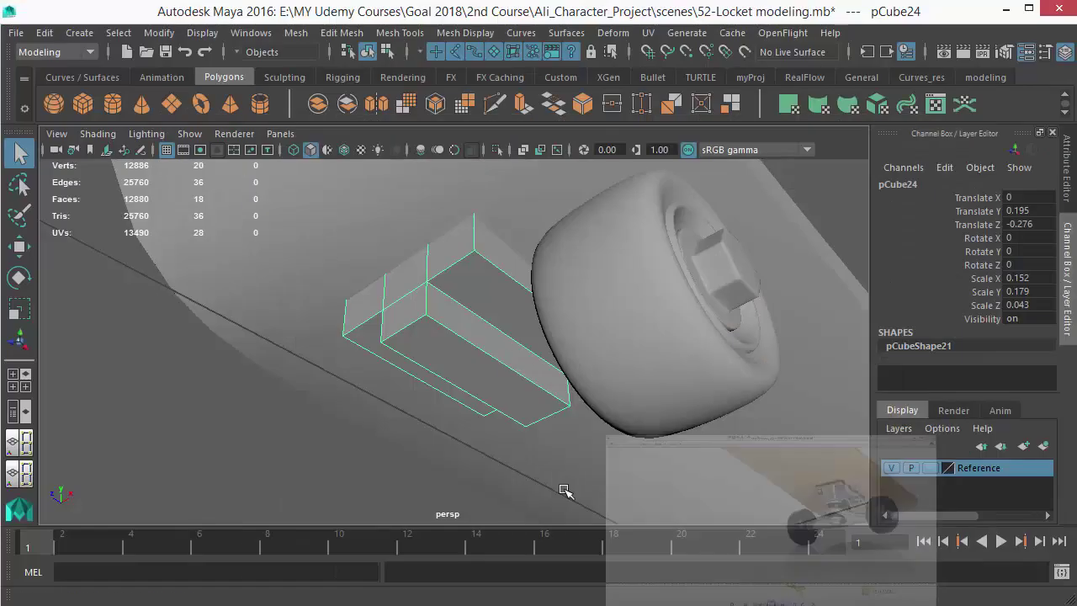
{"action": "scroll", "coordinate": [477, 371], "scroll_direction": "up", "scroll_amount": 3}
{"action": "left_click_drag", "start_coordinate": [478, 372], "coordinate": [484, 394], "text": "alt"}
{"action": "key", "text": "alt+Tab"}
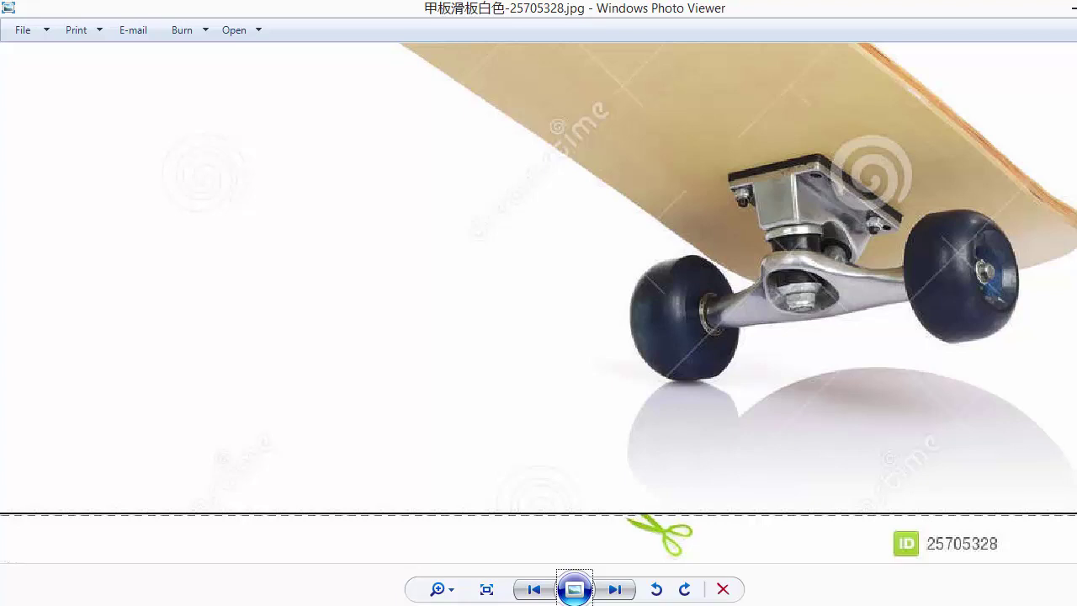
Create a polygon cylinder for the axle, rotate it to -90 on Z and scale it uniformly to 0.071
{"action": "mouse_move", "coordinate": [844, 605]}
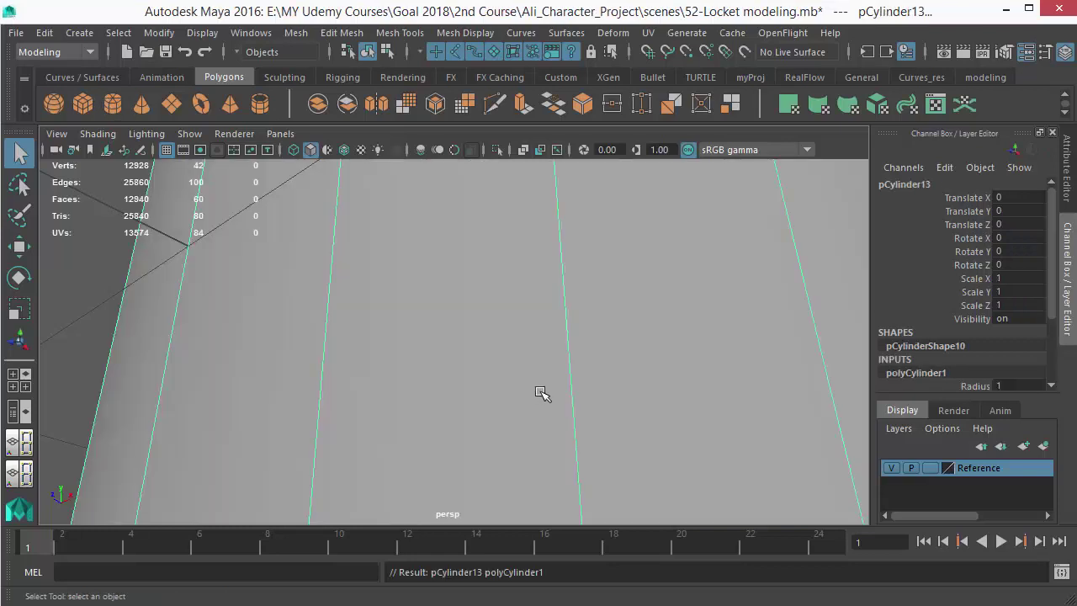
{"action": "right_click_drag", "start_coordinate": [658, 360], "coordinate": [531, 316], "text": "alt"}
{"action": "left_click_drag", "start_coordinate": [531, 317], "coordinate": [581, 426], "text": "alt"}
{"action": "key", "text": "e"}
{"action": "mouse_move", "coordinate": [601, 360]}
{"action": "left_mouse_down", "text": "alt"}
{"action": "mouse_move", "coordinate": [613, 365]}
{"action": "mouse_move", "coordinate": [594, 366]}
{"action": "left_mouse_up", "text": "alt"}
{"action": "key", "text": "r"}
{"action": "left_click_drag", "start_coordinate": [493, 367], "coordinate": [192, 407]}
In the side view, move the cylinder to the wheel, at Translate Y 0.048 and Translate Z 0.296
{"action": "key", "text": "w"}
{"action": "left_click_drag", "start_coordinate": [515, 436], "coordinate": [697, 409], "text": "alt"}
{"action": "key", "text": "space"}
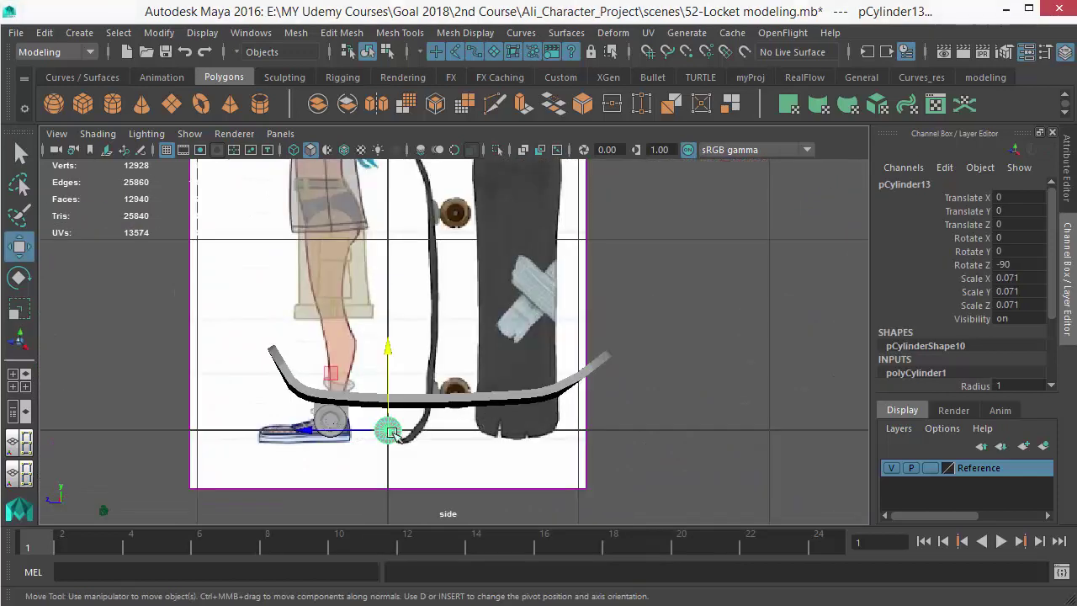
{"action": "middle_click_drag", "start_coordinate": [409, 422], "coordinate": [515, 382], "text": "alt"}
{"action": "scroll", "coordinate": [518, 382], "scroll_direction": "up", "scroll_amount": 3}
{"action": "left_click_drag", "start_coordinate": [516, 412], "coordinate": [452, 415]}
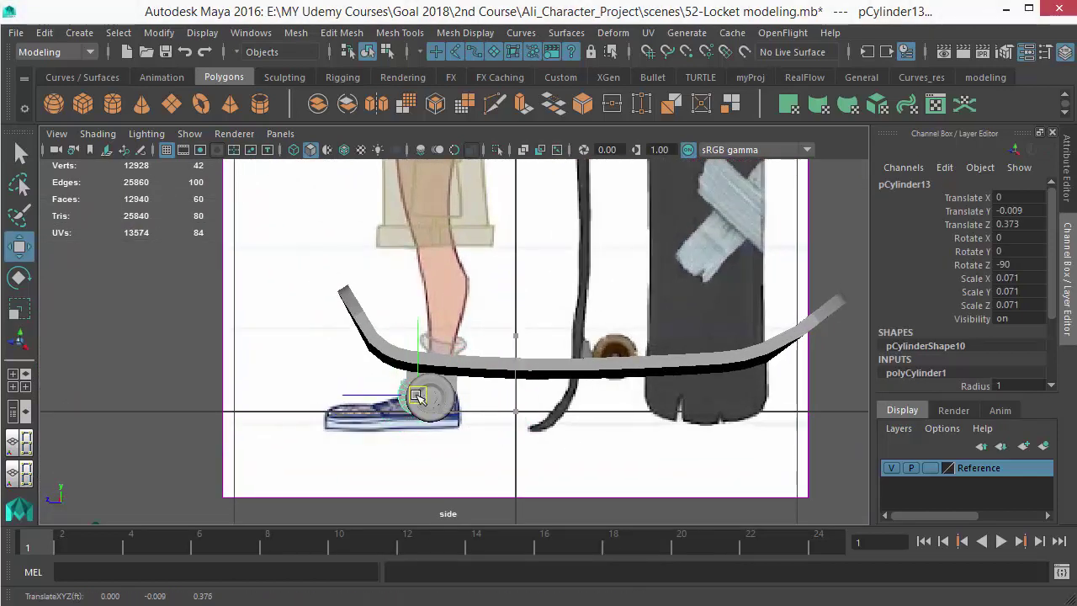
{"action": "key", "text": "space"}
{"action": "left_click_drag", "start_coordinate": [607, 490], "coordinate": [592, 320]}
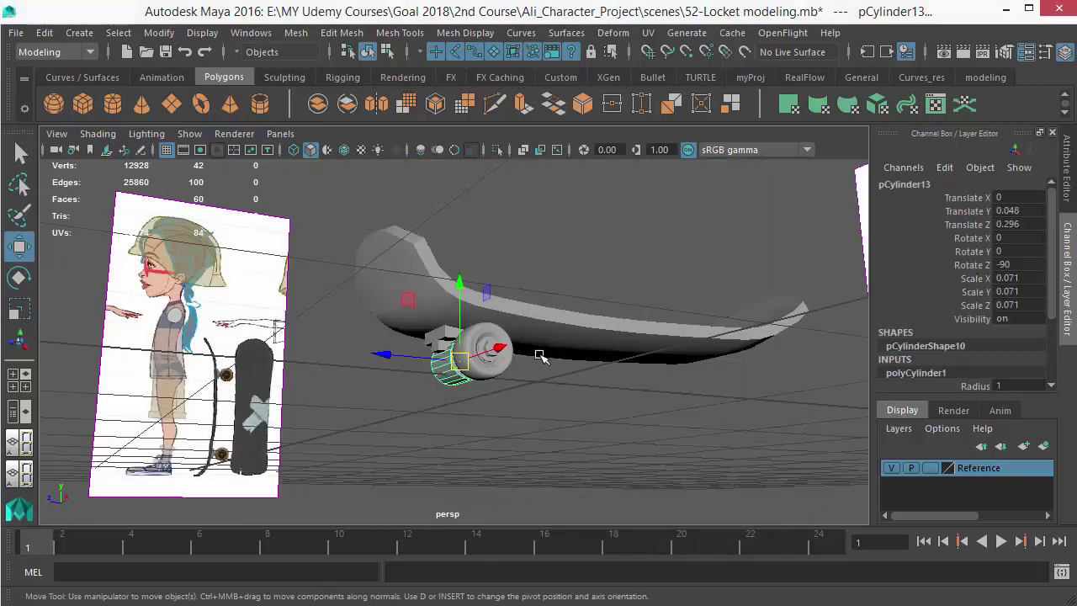
Scale the cylinder into a long thin axle with Scale X 0.032, Y 0.156 and Z 0.032
{"action": "scroll", "coordinate": [550, 341], "scroll_direction": "up", "scroll_amount": 3}
{"action": "left_click_drag", "start_coordinate": [516, 361], "coordinate": [563, 384], "text": "alt"}
{"action": "key", "text": "r"}
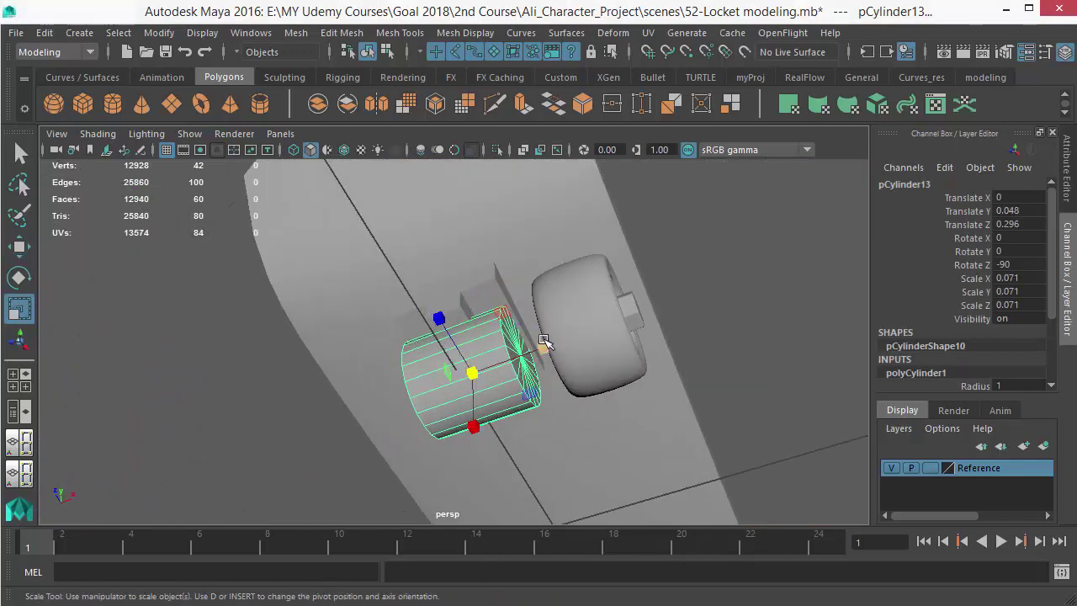
{"action": "left_click_drag", "start_coordinate": [544, 347], "coordinate": [552, 436]}
{"action": "left_click", "coordinate": [544, 394]}
{"action": "key", "text": "w"}
Check the axle against the reference photo and set its Subdivisions Axis to 12
{"action": "key", "text": "alt+Tab"}
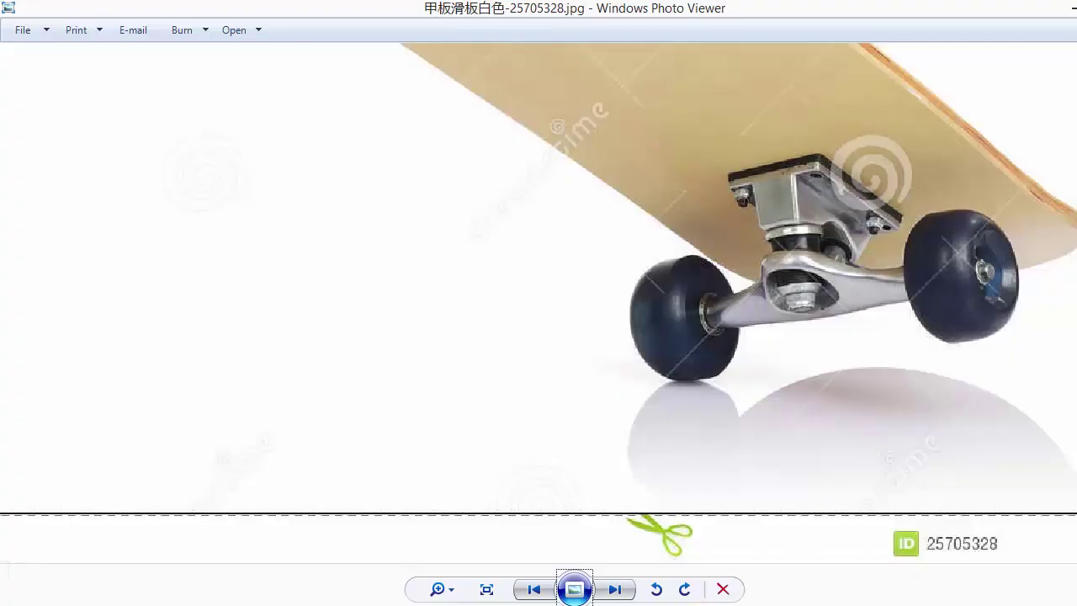
{"action": "key", "text": "alt+Tab"}
{"action": "left_click_drag", "start_coordinate": [572, 427], "coordinate": [467, 344], "text": "alt"}
{"action": "scroll", "coordinate": [941, 325], "scroll_direction": "down", "scroll_amount": 3}
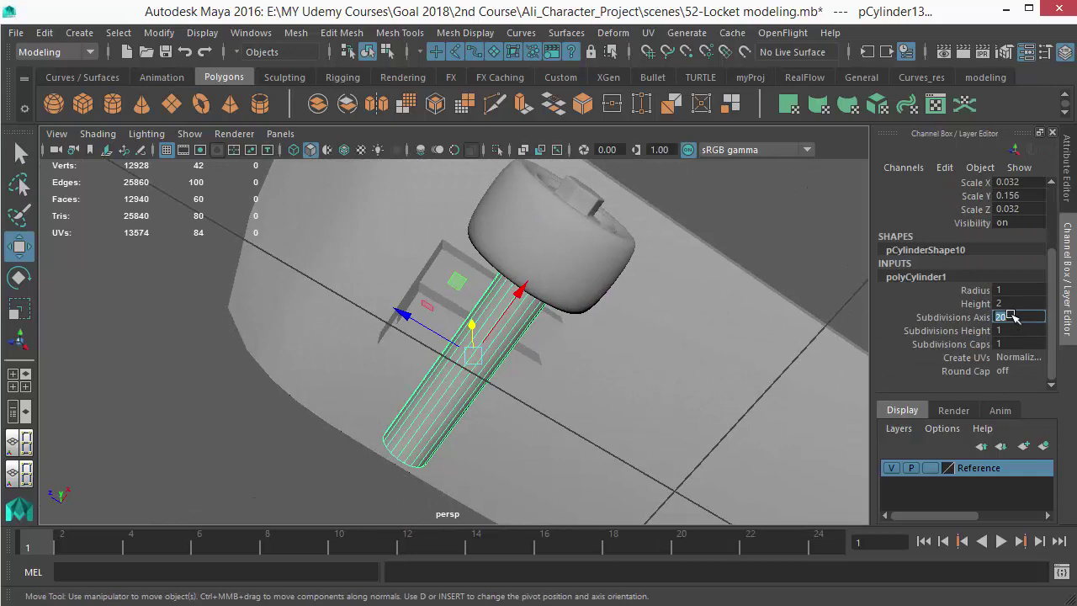
{"action": "key", "text": "Return"}
{"action": "left_click_drag", "start_coordinate": [539, 278], "coordinate": [563, 312], "text": "alt"}
{"action": "left_click", "coordinate": [821, 605]}
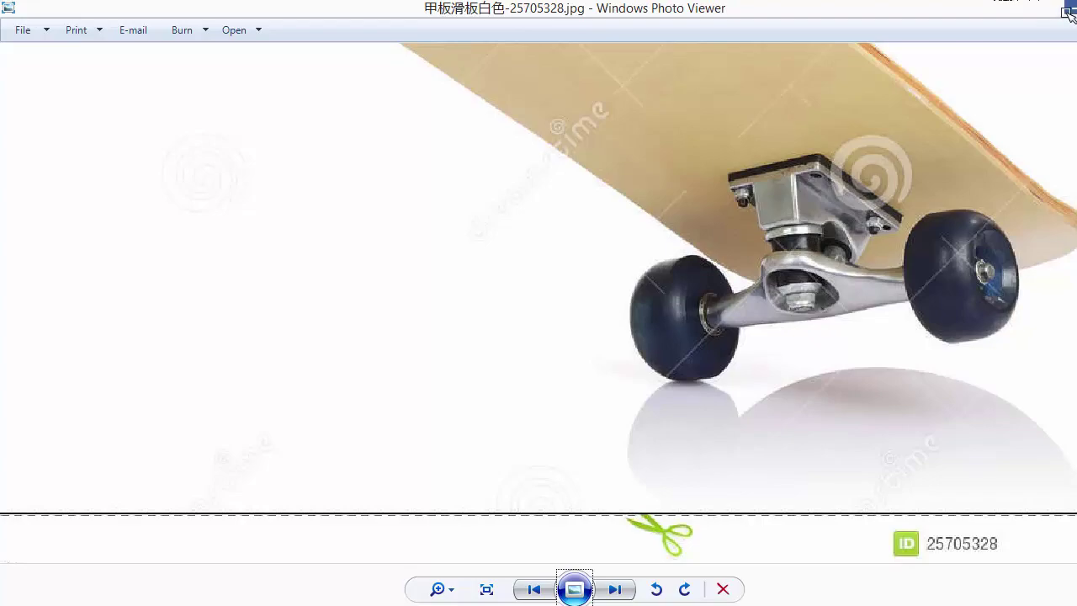
{"action": "left_click", "coordinate": [1067, 12]}
Set the axle's Subdivisions Height to 6 and compare it with the reference photo
{"action": "right_click_drag", "start_coordinate": [449, 353], "coordinate": [506, 397], "text": "alt"}
{"action": "left_click_drag", "start_coordinate": [506, 396], "coordinate": [409, 407], "text": "alt"}
{"action": "key", "text": "q"}
{"action": "right_click_drag", "start_coordinate": [409, 407], "coordinate": [431, 421], "text": "alt"}
{"action": "middle_click_drag", "start_coordinate": [431, 421], "coordinate": [484, 303], "text": "alt"}
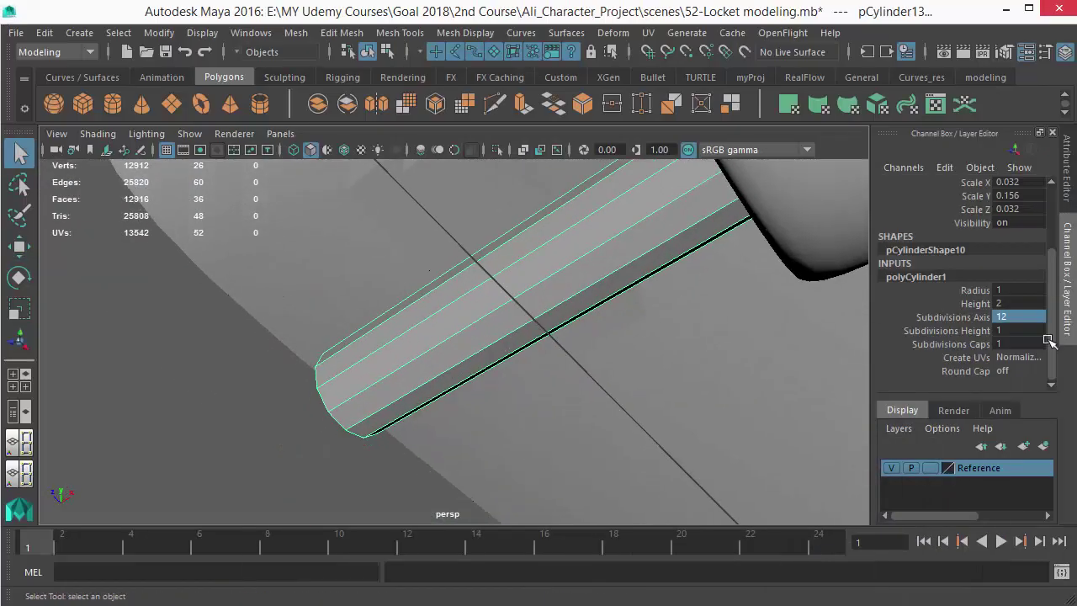
{"action": "left_click", "coordinate": [972, 331]}
{"action": "middle_click_drag", "start_coordinate": [497, 315], "coordinate": [502, 318]}
{"action": "left_click_drag", "start_coordinate": [503, 318], "coordinate": [583, 318], "text": "alt"}
{"action": "middle_click_drag", "start_coordinate": [583, 319], "coordinate": [590, 318]}
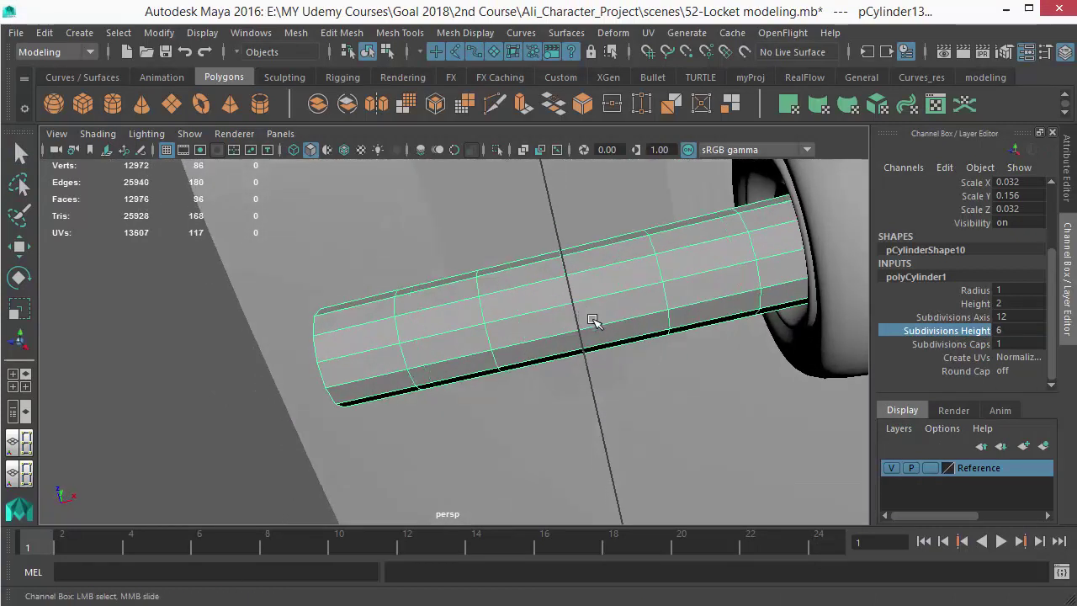
{"action": "left_click_drag", "start_coordinate": [558, 354], "coordinate": [528, 369], "text": "alt"}
{"action": "left_click", "coordinate": [768, 605]}
{"action": "key", "text": "alt+Tab"}
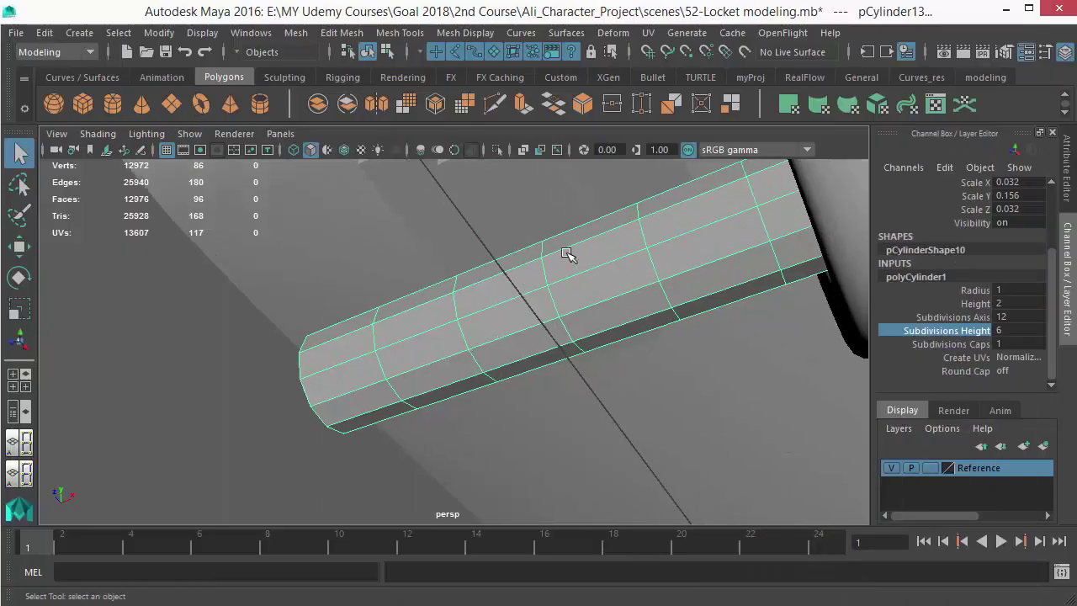
Select four middle faces along one side of the axle and start an Extrude on them
{"action": "right_click_drag", "start_coordinate": [567, 254], "coordinate": [582, 197]}
{"action": "left_click_drag", "start_coordinate": [542, 304], "coordinate": [565, 323], "text": "alt"}
{"action": "middle_click_drag", "start_coordinate": [566, 324], "coordinate": [513, 315], "text": "alt"}
{"action": "left_click", "coordinate": [508, 312]}
{"action": "left_click", "coordinate": [490, 281], "text": "shift"}
{"action": "left_click", "coordinate": [596, 263], "text": "shift"}
{"action": "left_click", "coordinate": [592, 301], "text": "shift"}
{"action": "left_click_drag", "start_coordinate": [589, 337], "coordinate": [530, 252], "text": "alt"}
{"action": "right_click", "coordinate": [532, 245], "text": "shift"}
{"action": "left_click", "coordinate": [530, 292]}
Try extruding the four faces along their local direction with Local Translate Z 0.0339 and undo the offset
{"action": "left_click_drag", "start_coordinate": [510, 308], "coordinate": [365, 204], "text": "alt"}
{"action": "left_click_drag", "start_coordinate": [555, 425], "coordinate": [466, 288], "text": "alt"}
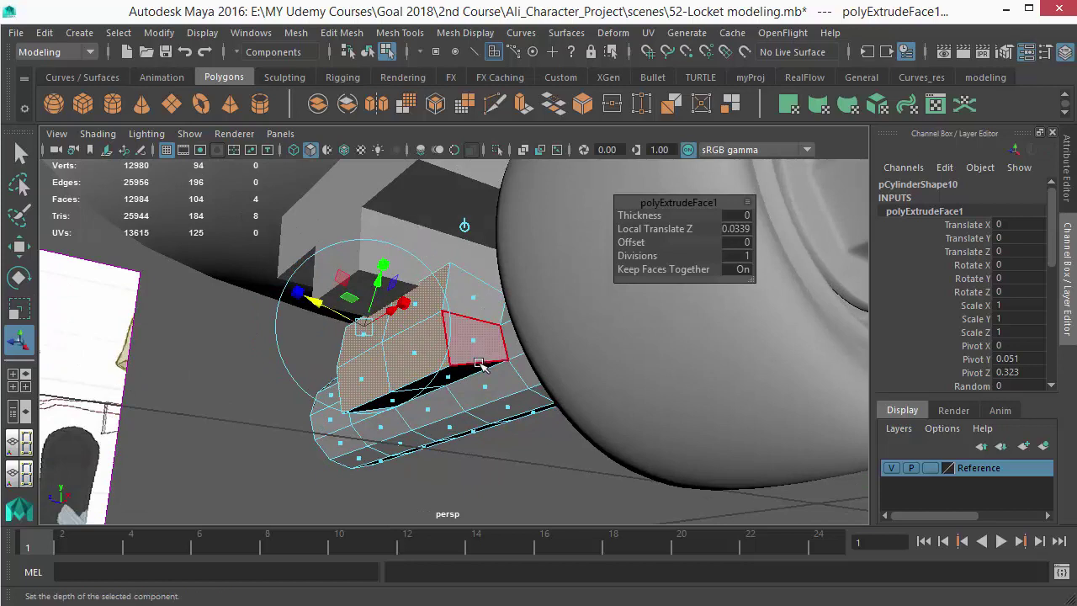
{"action": "key", "text": "ctrl+z"}
Switch the extrude axis mode, pull the faces out to Translate Z 0.061 and taper them to Scale X 0.562
{"action": "left_click", "coordinate": [516, 252]}
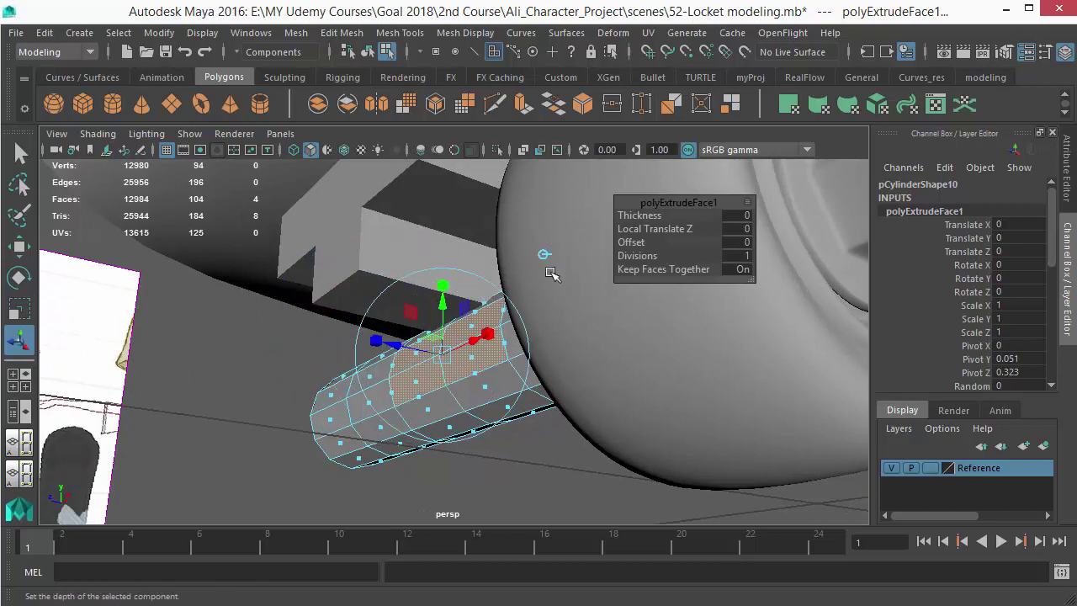
{"action": "left_click_drag", "start_coordinate": [407, 348], "coordinate": [385, 356]}
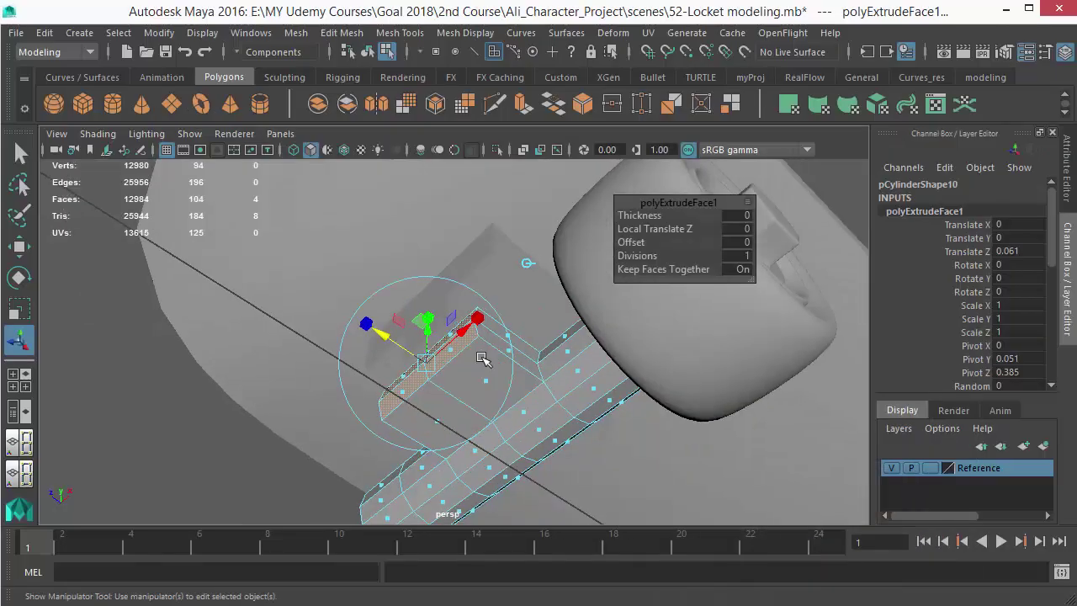
{"action": "left_click_drag", "start_coordinate": [500, 351], "coordinate": [535, 317], "text": "alt"}
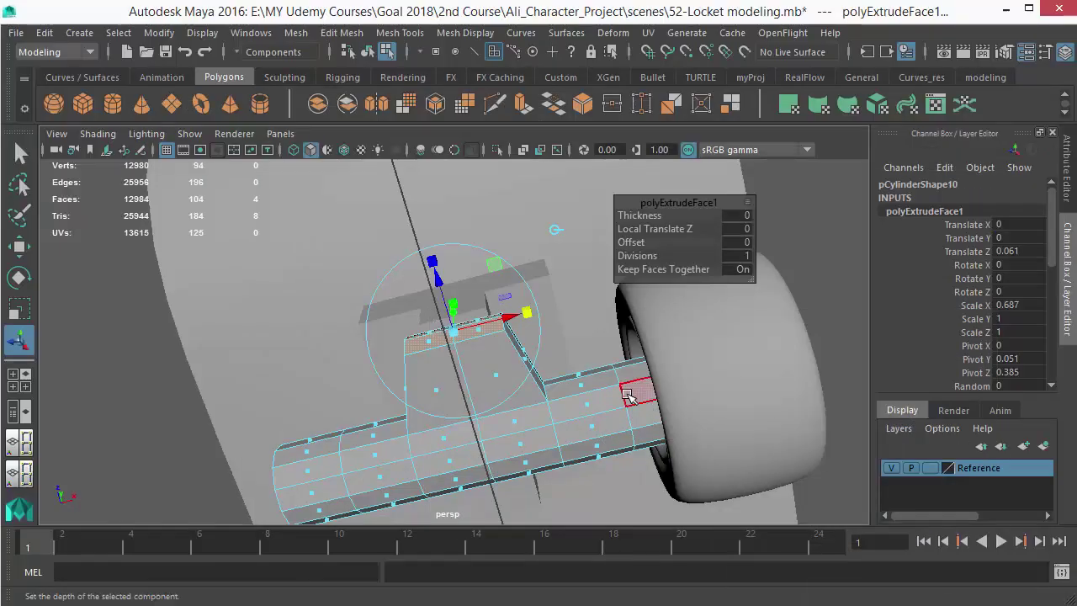
{"action": "left_click_drag", "start_coordinate": [627, 398], "coordinate": [464, 282], "text": "alt"}
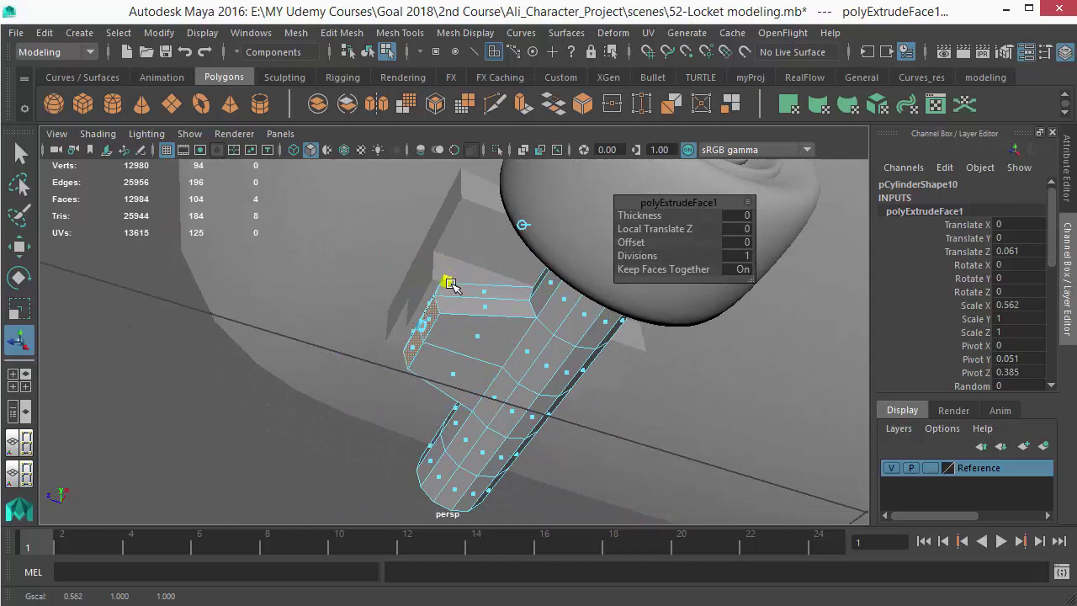
{"action": "key", "text": "q"}
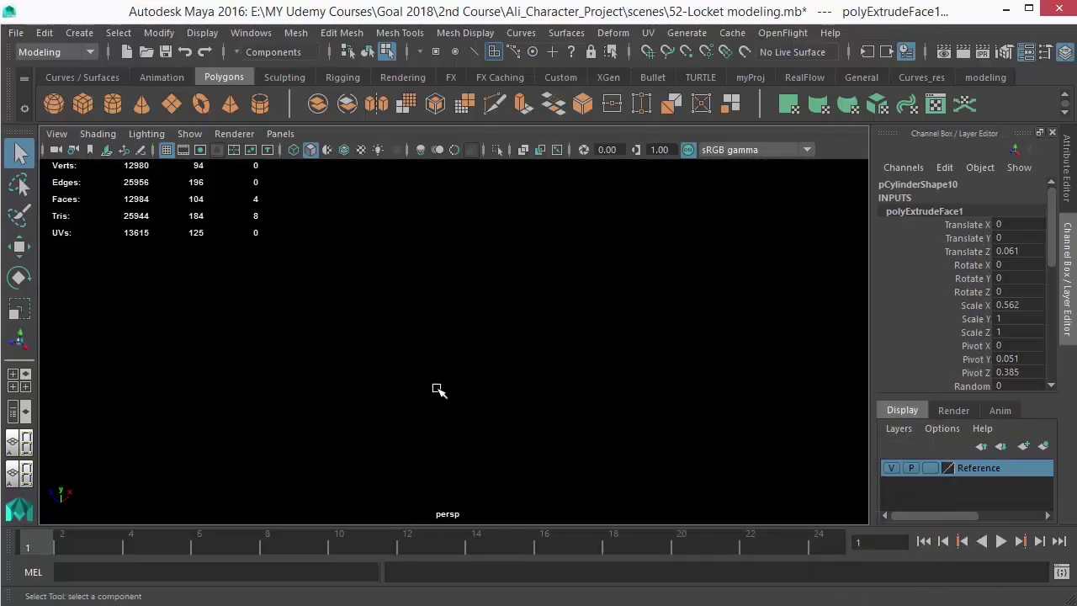
Select the two center edges at the tip of the extrusion and move them outward into a point
{"action": "scroll", "coordinate": [437, 388], "scroll_direction": "down", "scroll_amount": 2}
{"action": "right_click_drag", "start_coordinate": [472, 334], "coordinate": [469, 97]}
{"action": "left_click", "coordinate": [435, 314]}
{"action": "left_click", "coordinate": [423, 208], "text": "shift"}
{"action": "right_click_drag", "start_coordinate": [581, 252], "coordinate": [560, 315], "text": "alt"}
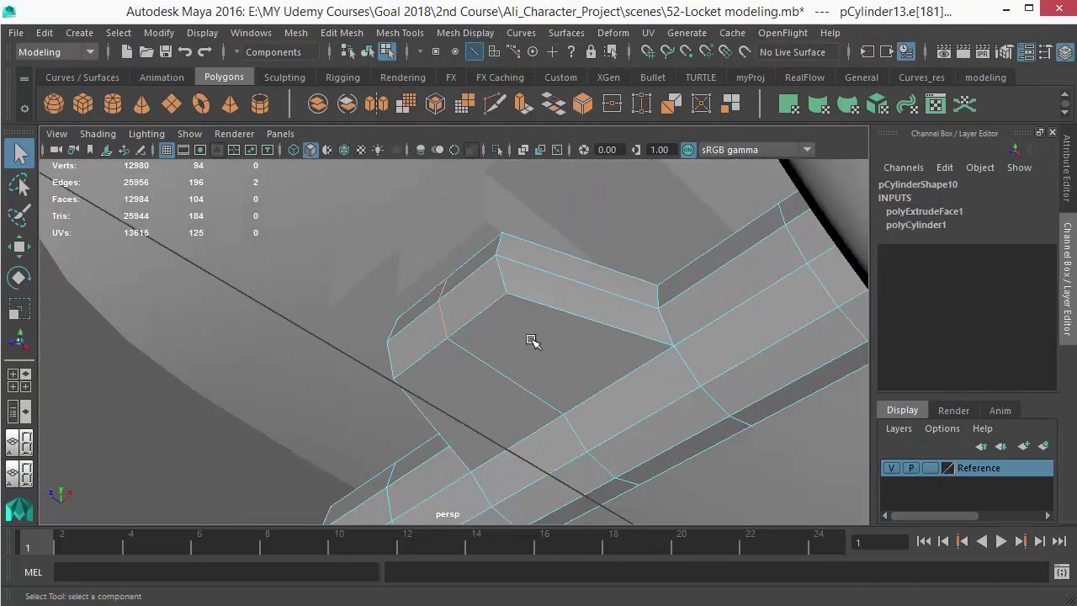
{"action": "key", "text": "w"}
{"action": "left_click_drag", "start_coordinate": [517, 363], "coordinate": [504, 324], "text": "alt"}
{"action": "middle_click_drag", "start_coordinate": [440, 240], "coordinate": [423, 425], "text": "alt"}
{"action": "left_click_drag", "start_coordinate": [394, 332], "coordinate": [391, 335]}
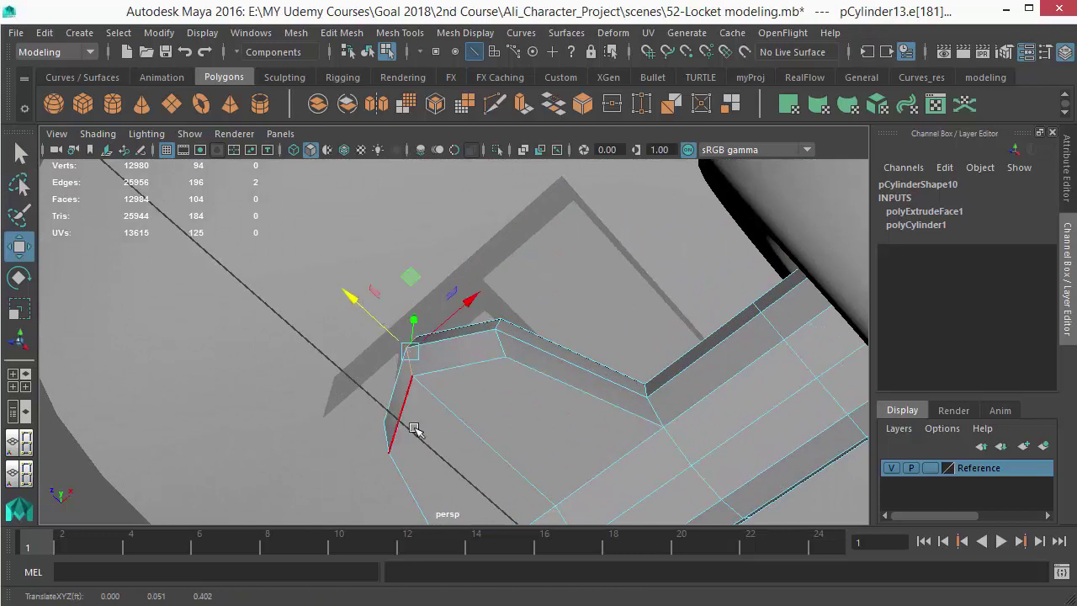
{"action": "left_click_drag", "start_coordinate": [522, 444], "coordinate": [545, 415], "text": "alt"}
{"action": "key", "text": "q"}
Check the reference photo and insert an edge loop close to each end of the axle
{"action": "left_click", "coordinate": [794, 605]}
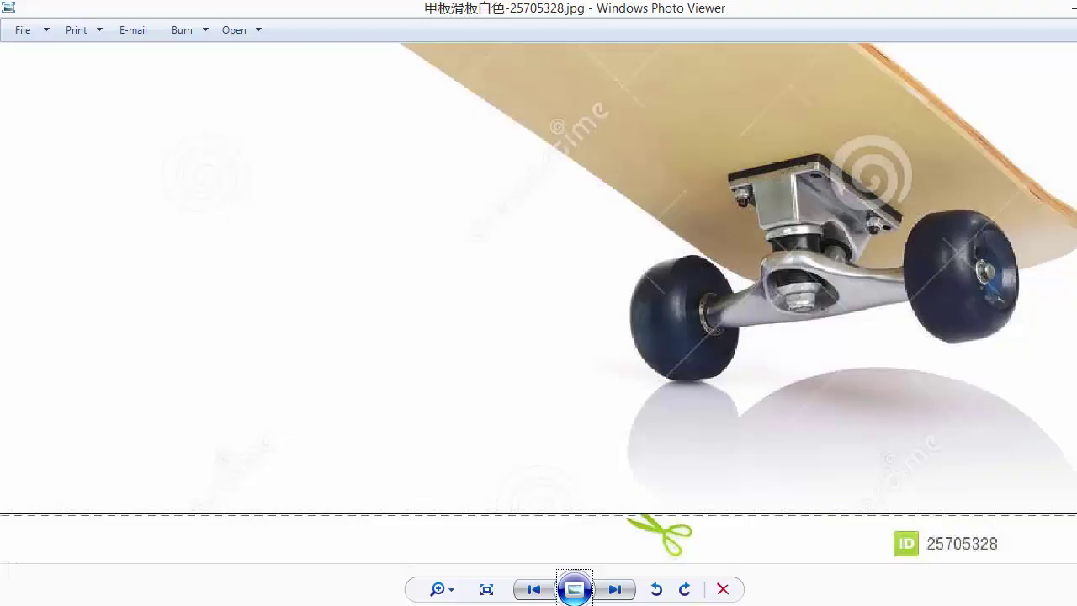
{"action": "key", "text": "alt+Tab"}
{"action": "left_click_drag", "start_coordinate": [577, 361], "coordinate": [588, 337], "text": "alt"}
{"action": "right_click_drag", "start_coordinate": [581, 194], "coordinate": [647, 114]}
{"action": "left_click_drag", "start_coordinate": [636, 389], "coordinate": [543, 365], "text": "alt"}
{"action": "right_click_drag", "start_coordinate": [472, 235], "coordinate": [395, 257], "text": "shift"}
{"action": "left_click_drag", "start_coordinate": [630, 392], "coordinate": [409, 374], "text": "alt"}
{"action": "left_click_drag", "start_coordinate": [382, 327], "coordinate": [652, 430]}
{"action": "key", "text": "q"}
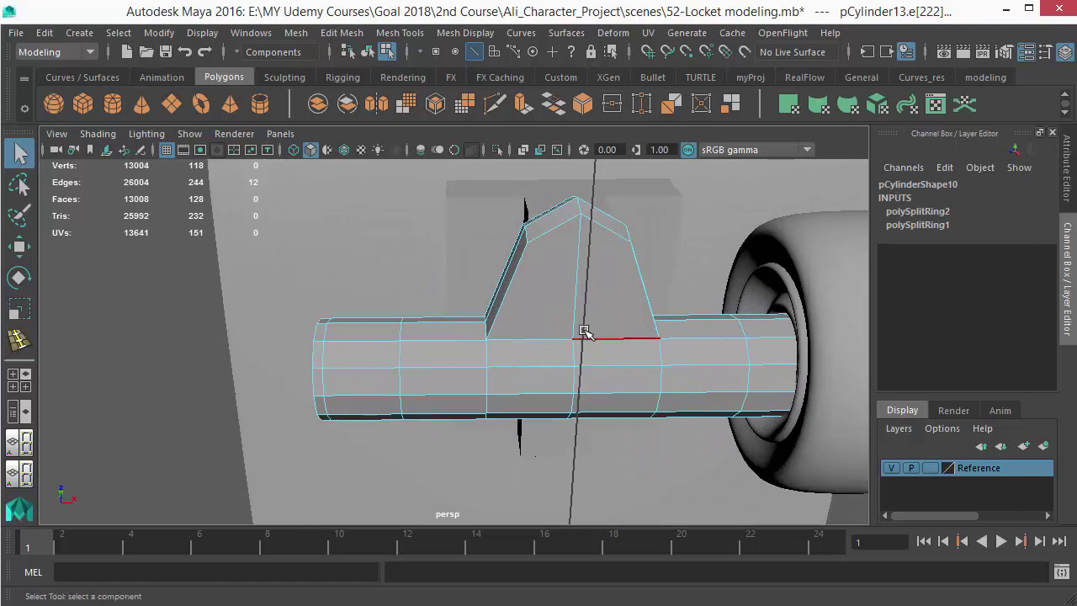
Preview the axle with mesh smoothing and compare its shape with the truck in the reference photo
{"action": "right_click_drag", "start_coordinate": [582, 332], "coordinate": [676, 116]}
{"action": "left_click", "coordinate": [604, 342]}
{"action": "key", "text": "3"}
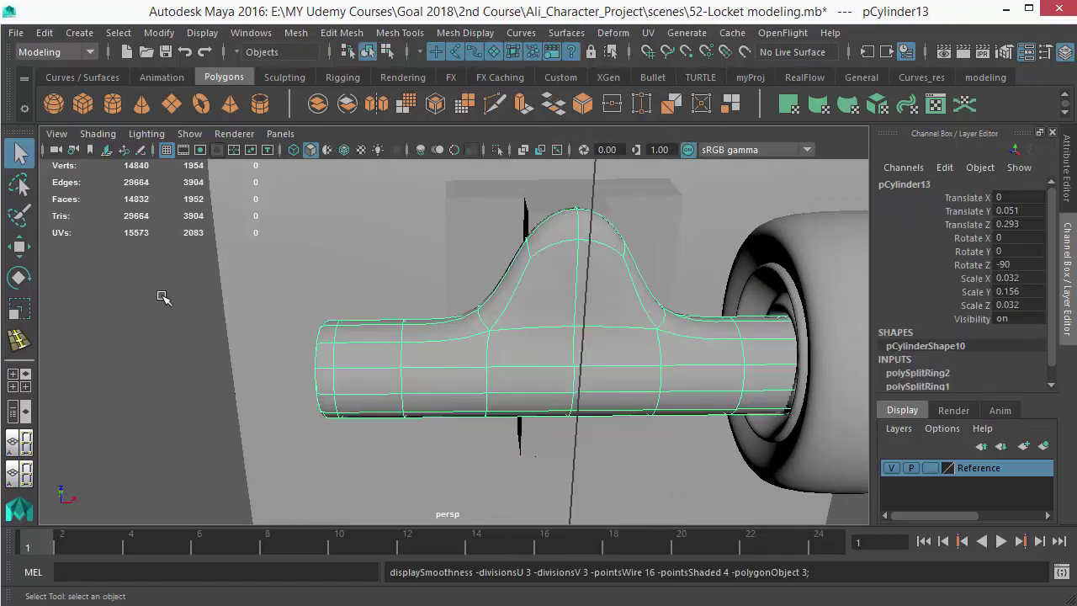
{"action": "left_click", "coordinate": [156, 292]}
{"action": "scroll", "coordinate": [659, 409], "scroll_direction": "down", "scroll_amount": 5}
{"action": "left_click_drag", "start_coordinate": [659, 409], "coordinate": [604, 426], "text": "alt"}
{"action": "key", "text": "alt+Tab"}
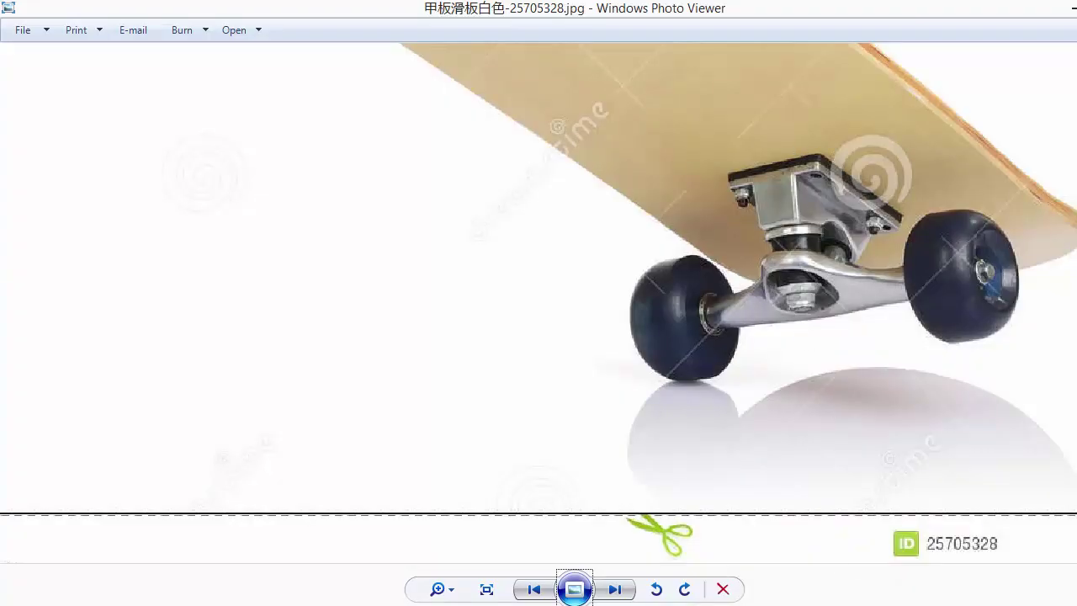
{"action": "key", "text": "alt+Tab"}
Insert an edge loop across the axle's pointed middle extrusion, between its tip and the cylinder
{"action": "left_click_drag", "start_coordinate": [312, 258], "coordinate": [510, 356], "text": "alt"}
{"action": "left_click", "coordinate": [455, 329]}
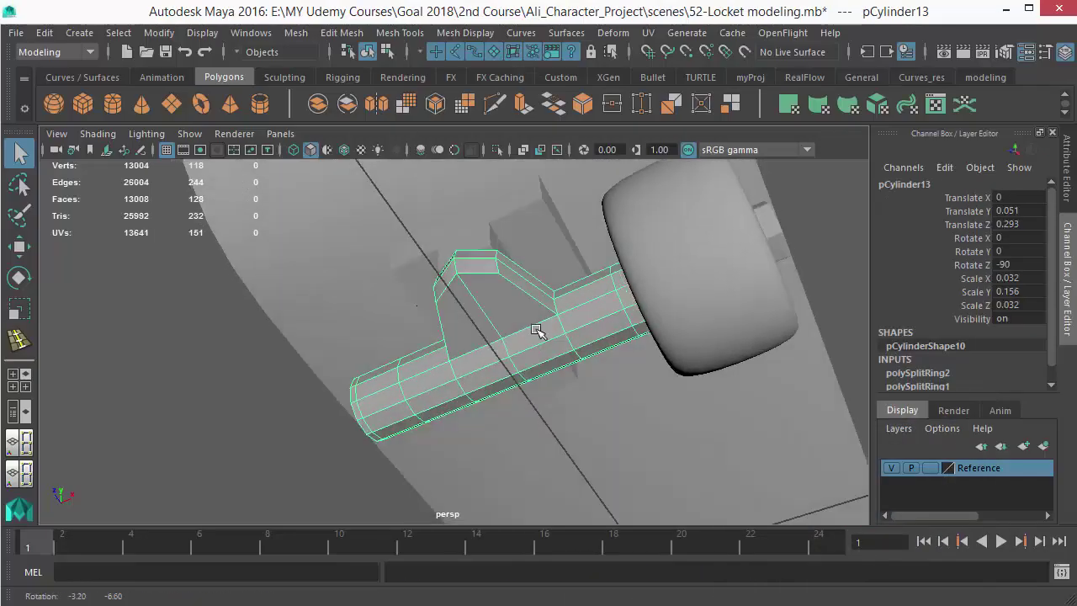
{"action": "scroll", "coordinate": [505, 319], "scroll_direction": "up", "scroll_amount": 3}
{"action": "right_click_drag", "start_coordinate": [500, 260], "coordinate": [404, 257], "text": "shift"}
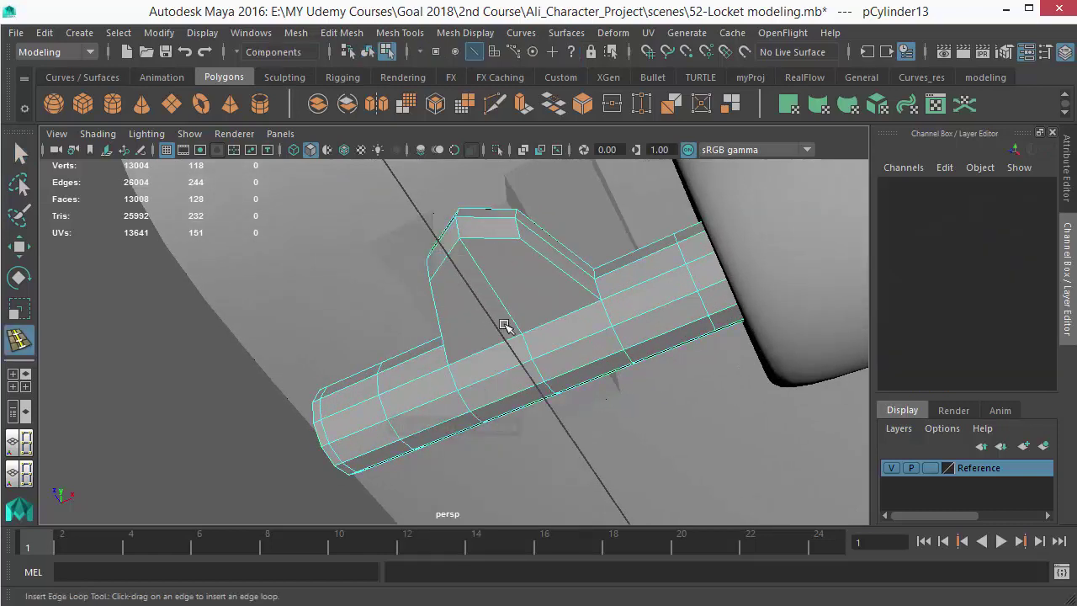
{"action": "left_click_drag", "start_coordinate": [507, 319], "coordinate": [510, 260], "text": "alt"}
{"action": "left_click", "coordinate": [506, 258]}
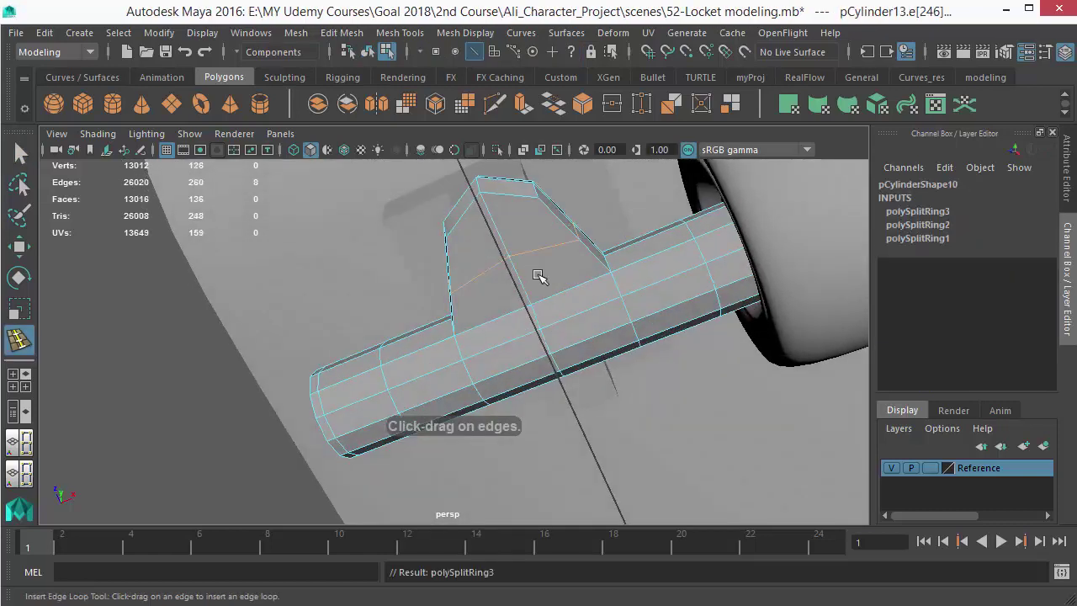
Apply Mesh Smooth to the axle and delete its construction history
{"action": "key", "text": "q"}
{"action": "scroll", "coordinate": [531, 266], "scroll_direction": "up", "scroll_amount": 1}
{"action": "right_click_drag", "start_coordinate": [522, 251], "coordinate": [605, 119]}
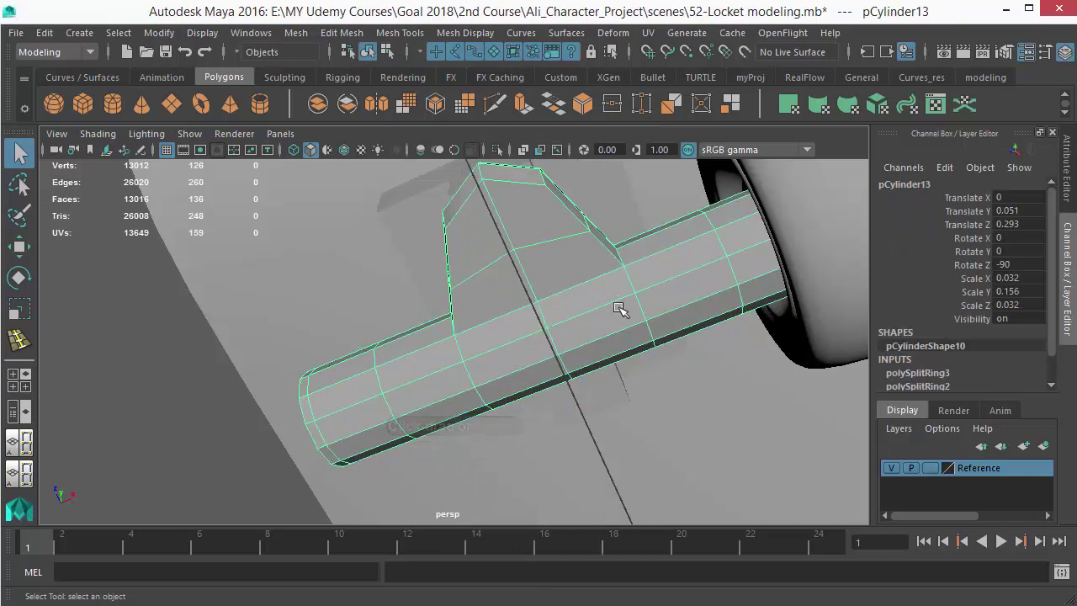
{"action": "left_click", "coordinate": [296, 32]}
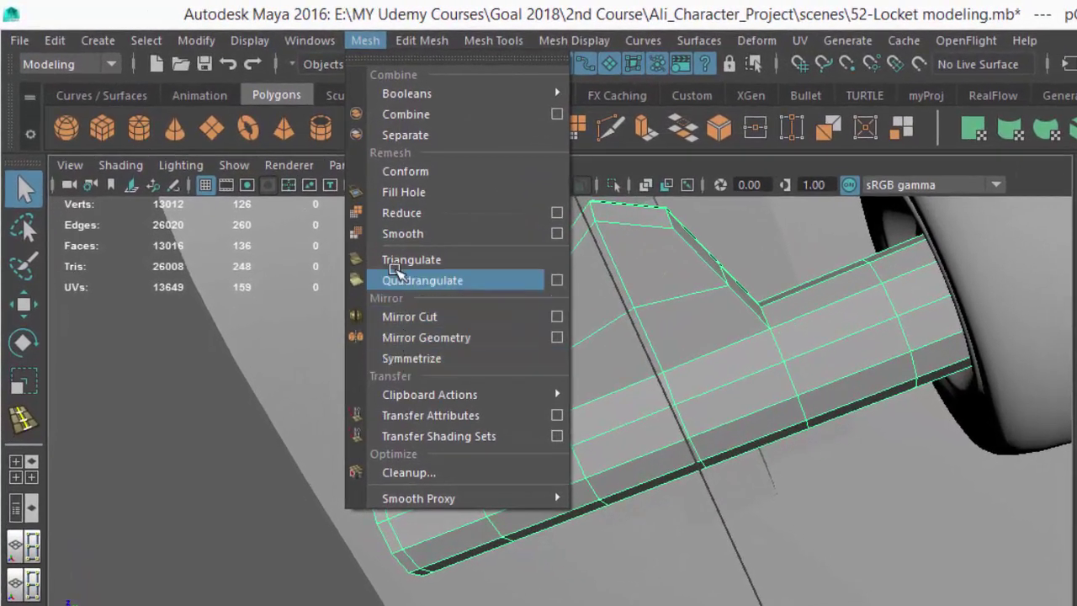
{"action": "left_click", "coordinate": [385, 223]}
{"action": "key", "text": "q"}
{"action": "mouse_move", "coordinate": [669, 421]}
{"action": "left_mouse_down", "text": "alt"}
{"action": "mouse_move", "coordinate": [656, 441]}
{"action": "mouse_move", "coordinate": [731, 448]}
{"action": "mouse_move", "coordinate": [676, 438]}
{"action": "left_mouse_up", "text": "alt"}
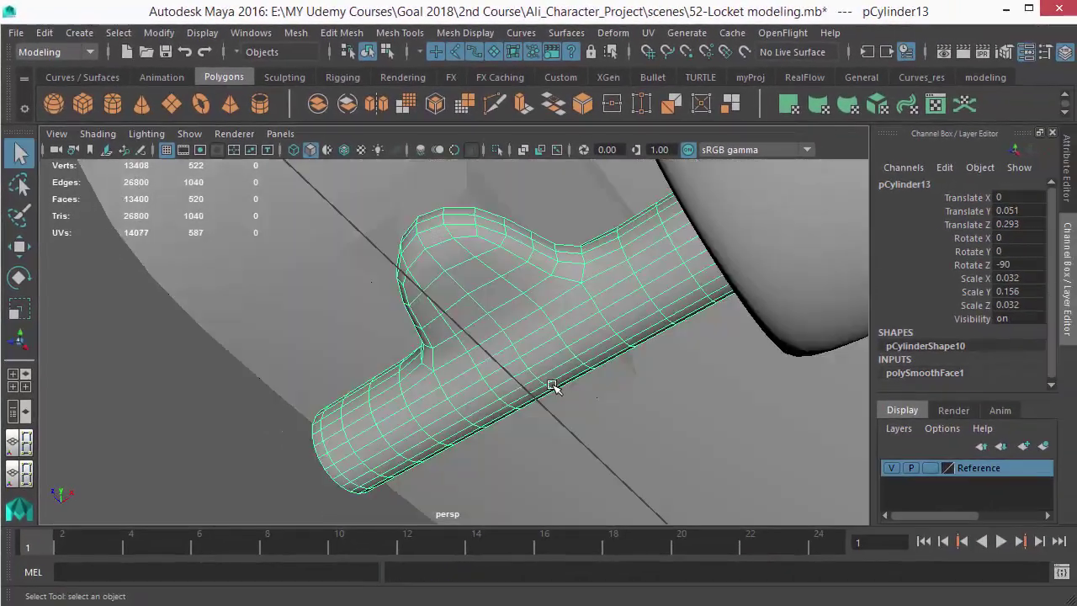
{"action": "left_click_drag", "start_coordinate": [587, 381], "coordinate": [660, 349], "text": "alt"}
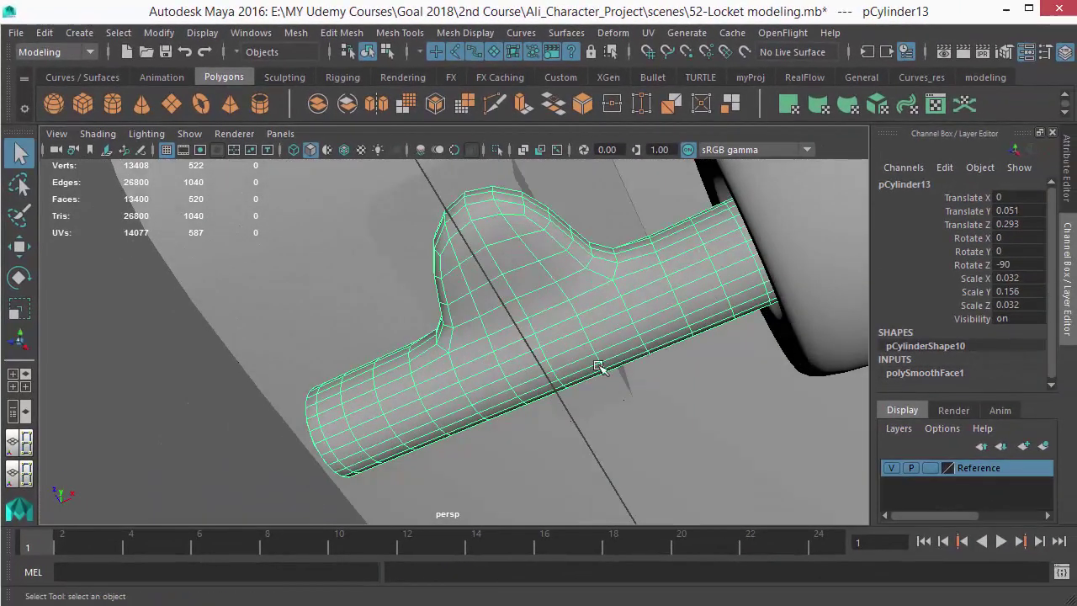
{"action": "key", "text": "alt+shift+d"}
{"action": "middle_click_drag", "start_coordinate": [550, 259], "coordinate": [493, 299], "text": "alt"}
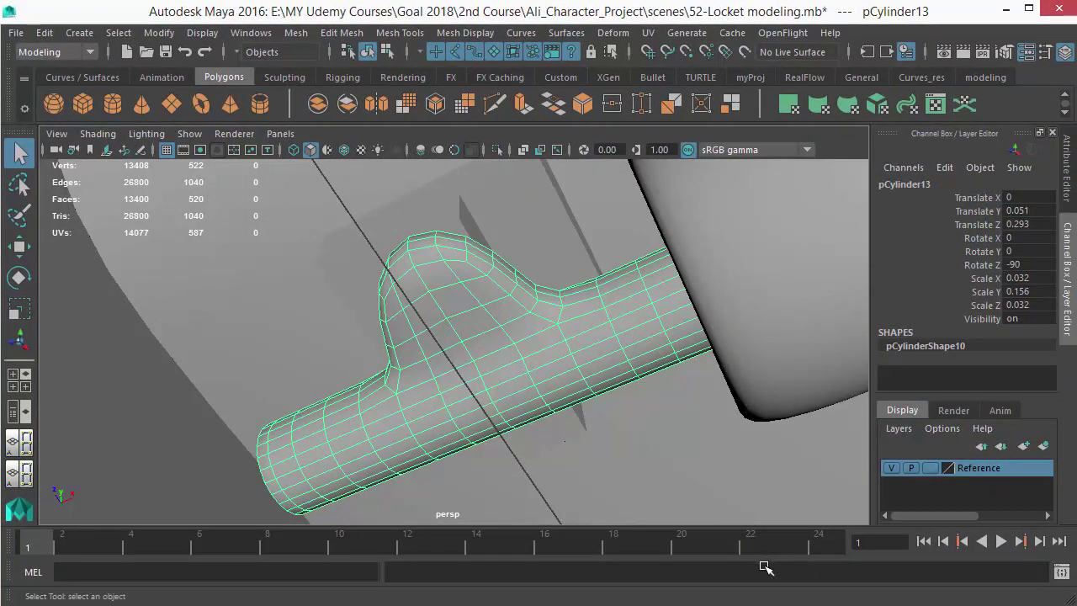
{"action": "left_click_drag", "start_coordinate": [473, 336], "coordinate": [490, 326], "text": "alt"}
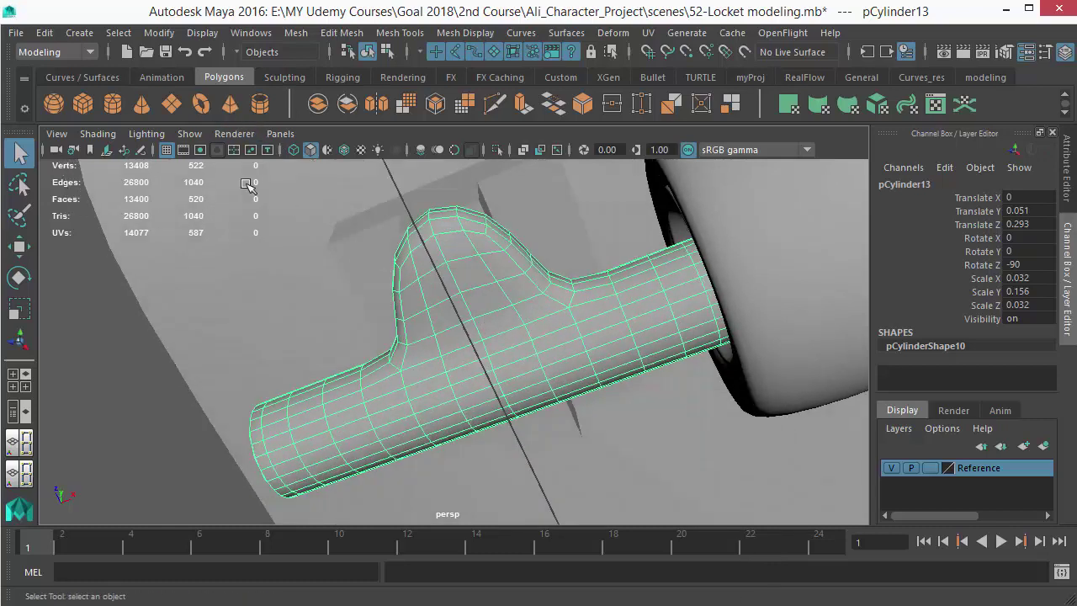
Create a polygon cylinder, scale it uniformly to about 0.079, and move it to the axle at about Z 0.318
{"action": "left_click", "coordinate": [112, 103]}
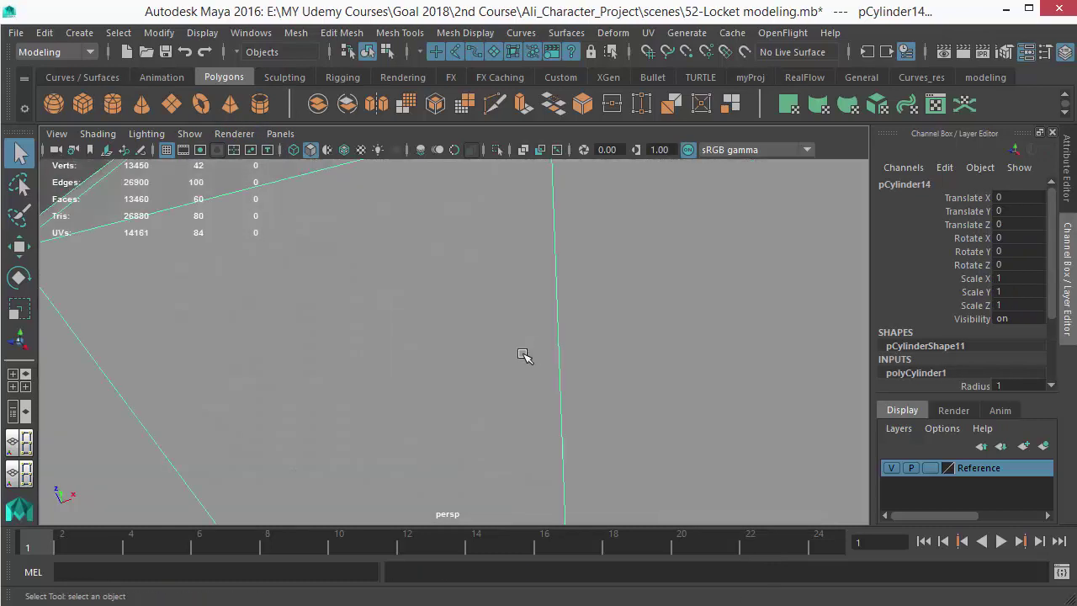
{"action": "key", "text": "r"}
{"action": "left_click_drag", "start_coordinate": [512, 468], "coordinate": [415, 444]}
{"action": "left_click_drag", "start_coordinate": [517, 462], "coordinate": [234, 474]}
{"action": "key", "text": "w"}
{"action": "left_click_drag", "start_coordinate": [491, 411], "coordinate": [456, 300]}
{"action": "right_click_drag", "start_coordinate": [446, 278], "coordinate": [551, 471], "text": "alt"}
Shrink the new cylinder uniformly to about 0.025 and shift it toward the axle's rounded extrusion at about Z 0.346
{"action": "key", "text": "r"}
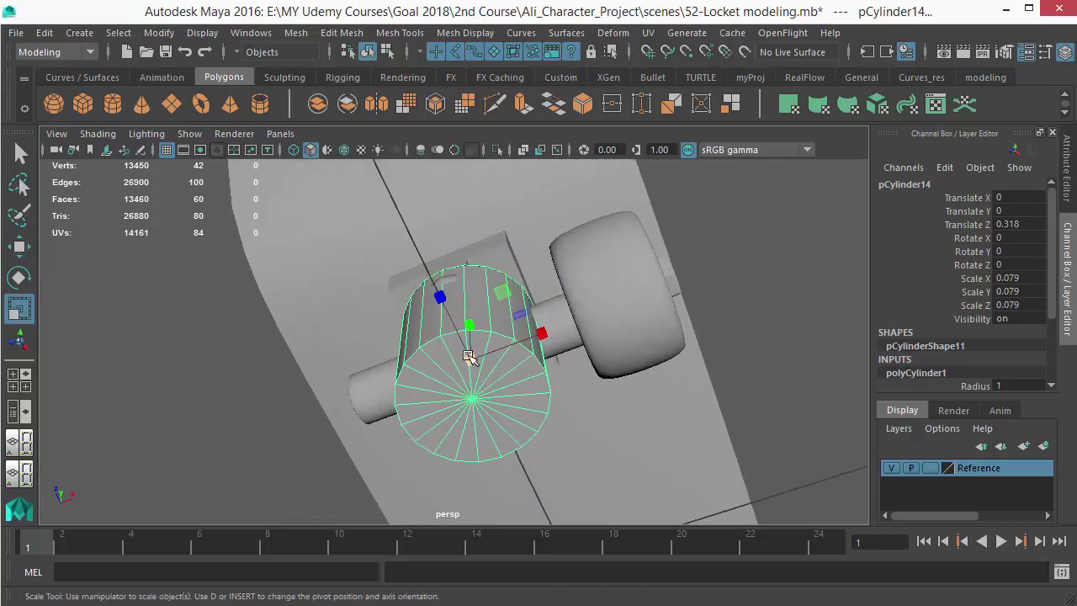
{"action": "left_click_drag", "start_coordinate": [467, 360], "coordinate": [397, 373]}
{"action": "right_click_drag", "start_coordinate": [396, 373], "coordinate": [486, 432], "text": "alt"}
{"action": "key", "text": "w"}
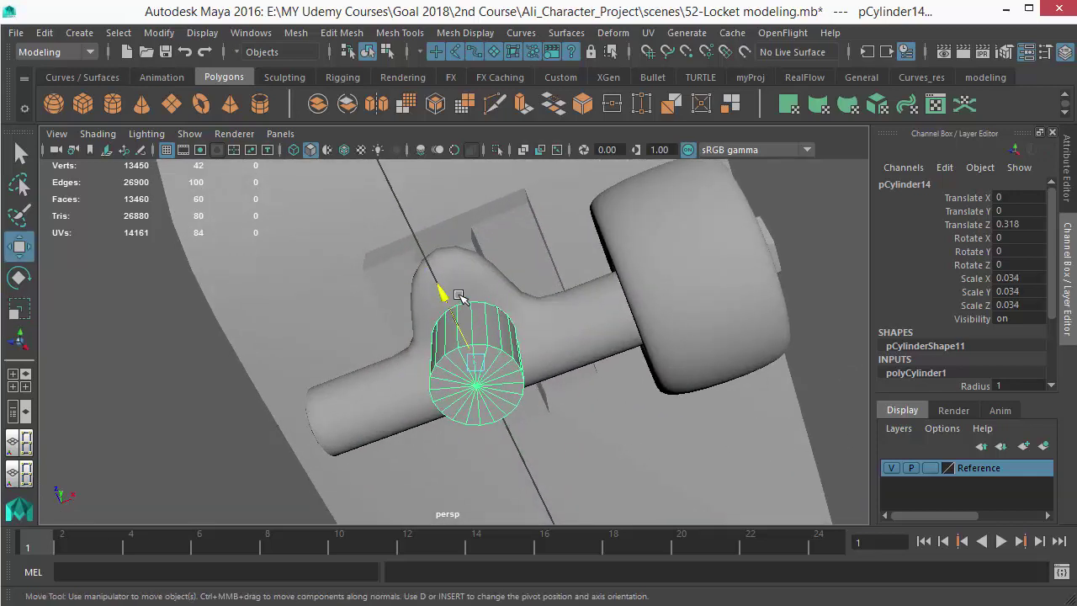
{"action": "left_click_drag", "start_coordinate": [459, 296], "coordinate": [446, 289]}
{"action": "right_click_drag", "start_coordinate": [446, 289], "coordinate": [486, 362], "text": "alt"}
{"action": "key", "text": "r"}
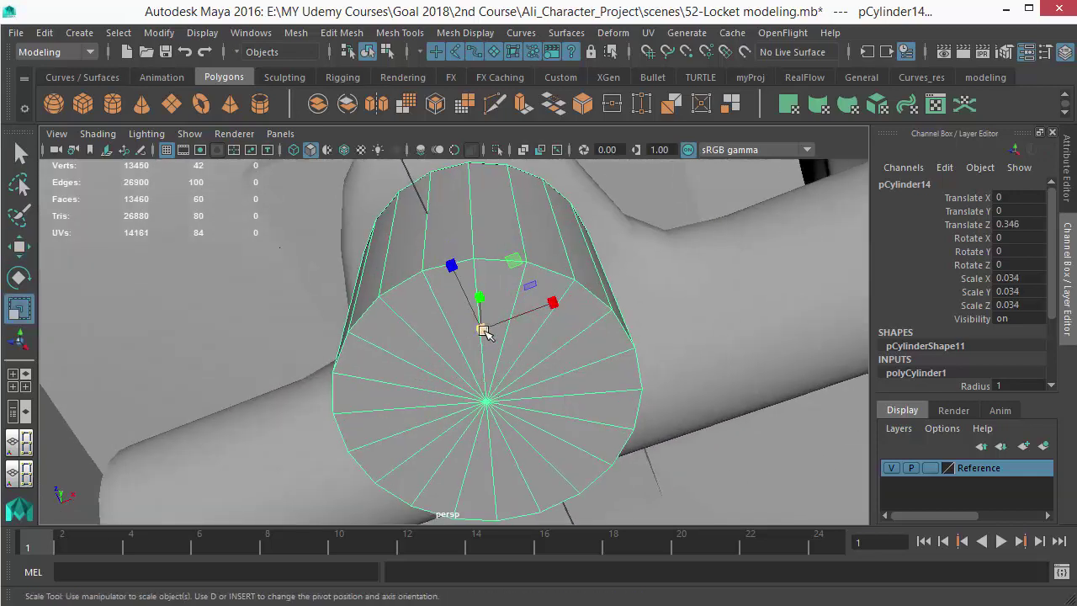
{"action": "left_click_drag", "start_coordinate": [484, 332], "coordinate": [440, 348]}
{"action": "right_click_drag", "start_coordinate": [440, 348], "coordinate": [492, 352], "text": "alt"}
Raise the small cylinder into the axle at about Y 0.044 and enlarge it uniformly to about 0.029
{"action": "key", "text": "w"}
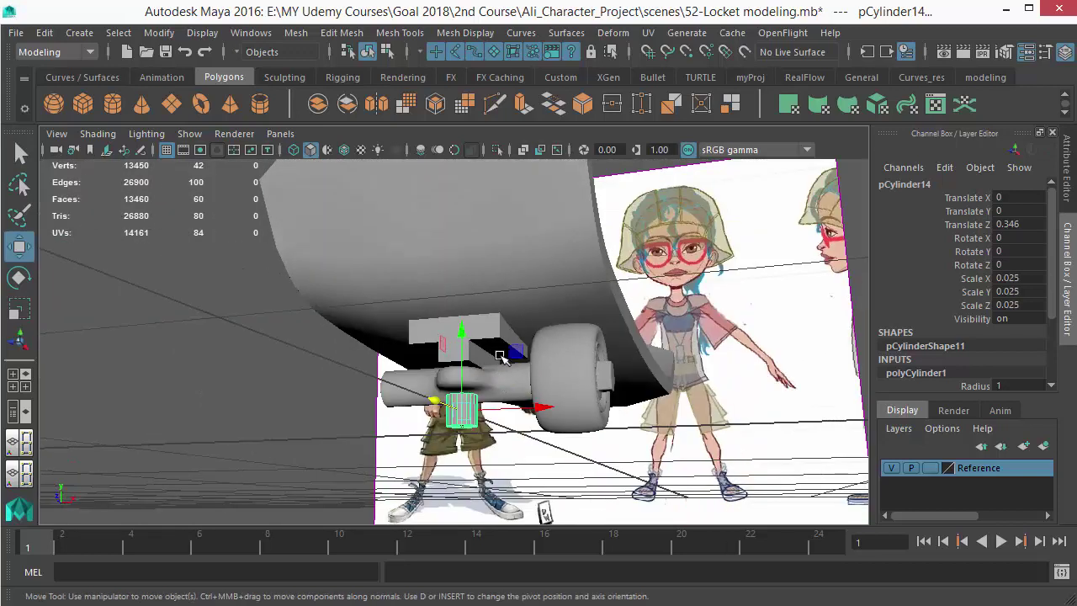
{"action": "left_click_drag", "start_coordinate": [460, 313], "coordinate": [461, 308]}
{"action": "right_click_drag", "start_coordinate": [490, 429], "coordinate": [527, 457], "text": "alt"}
{"action": "left_click_drag", "start_coordinate": [527, 456], "coordinate": [536, 428], "text": "alt"}
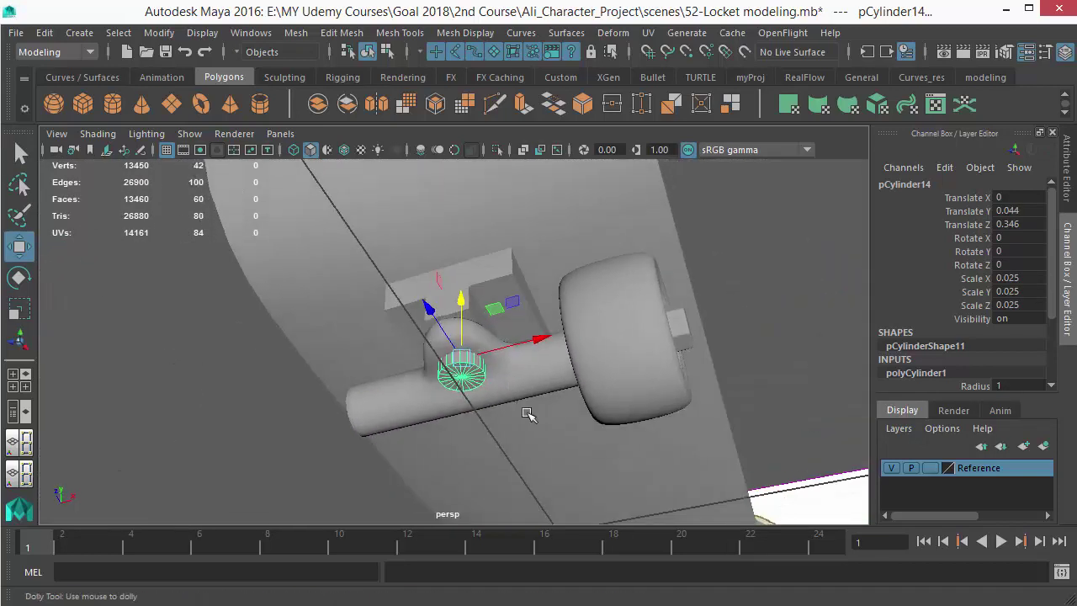
{"action": "right_click_drag", "start_coordinate": [536, 428], "coordinate": [568, 453], "text": "alt"}
{"action": "key", "text": "r"}
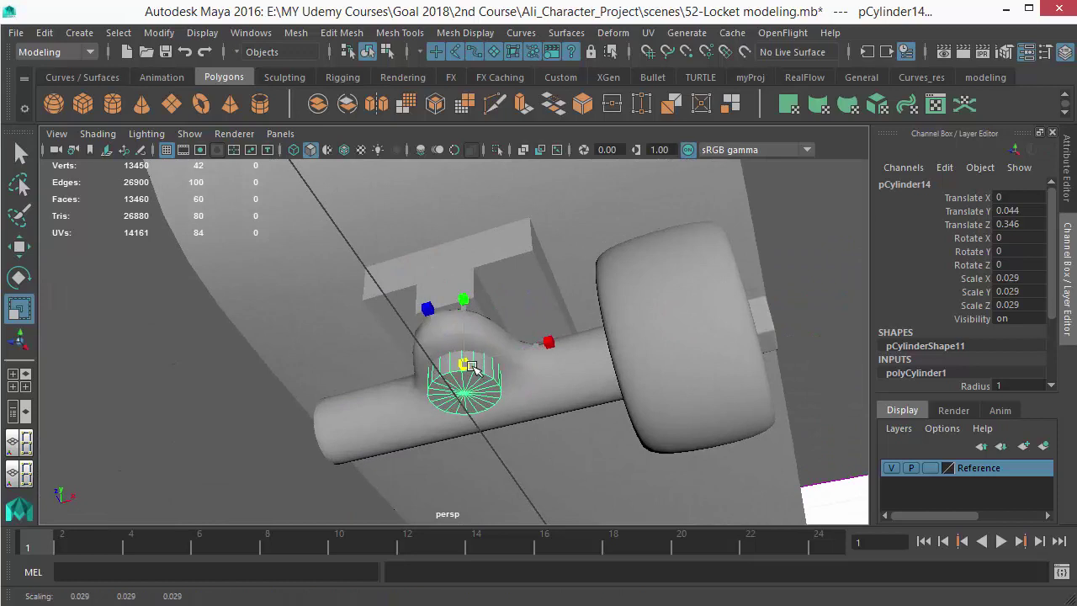
Move the small cylinder further into the rounded extrusion, to about Z 0.354, keeping it centered on the axle
{"action": "key", "text": "w"}
{"action": "left_click_drag", "start_coordinate": [485, 370], "coordinate": [510, 360], "text": "alt"}
{"action": "right_click_drag", "start_coordinate": [512, 363], "coordinate": [538, 381], "text": "alt"}
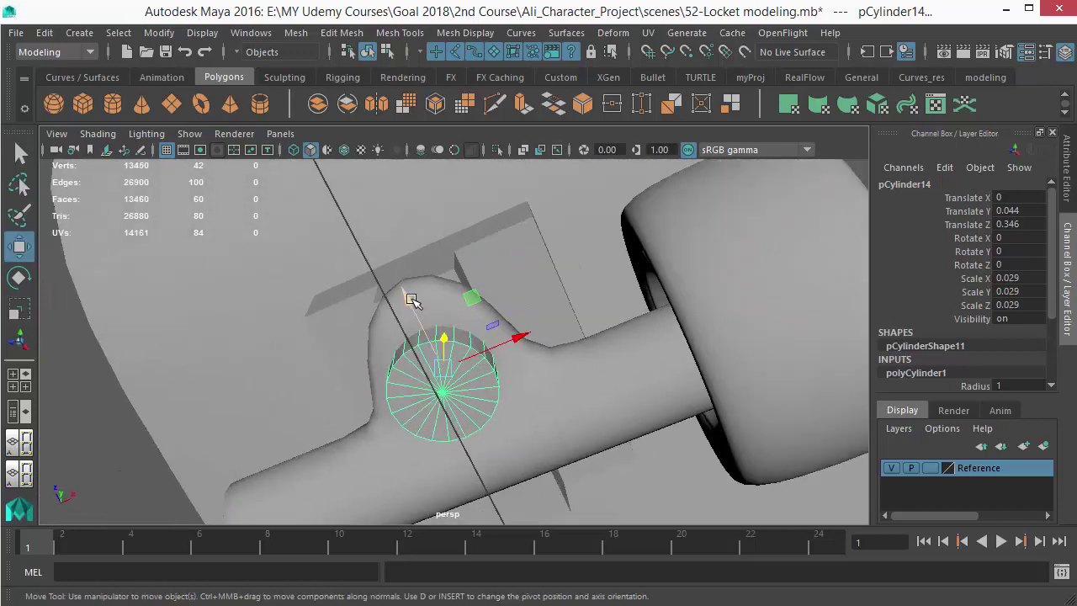
{"action": "left_click_drag", "start_coordinate": [413, 301], "coordinate": [514, 299]}
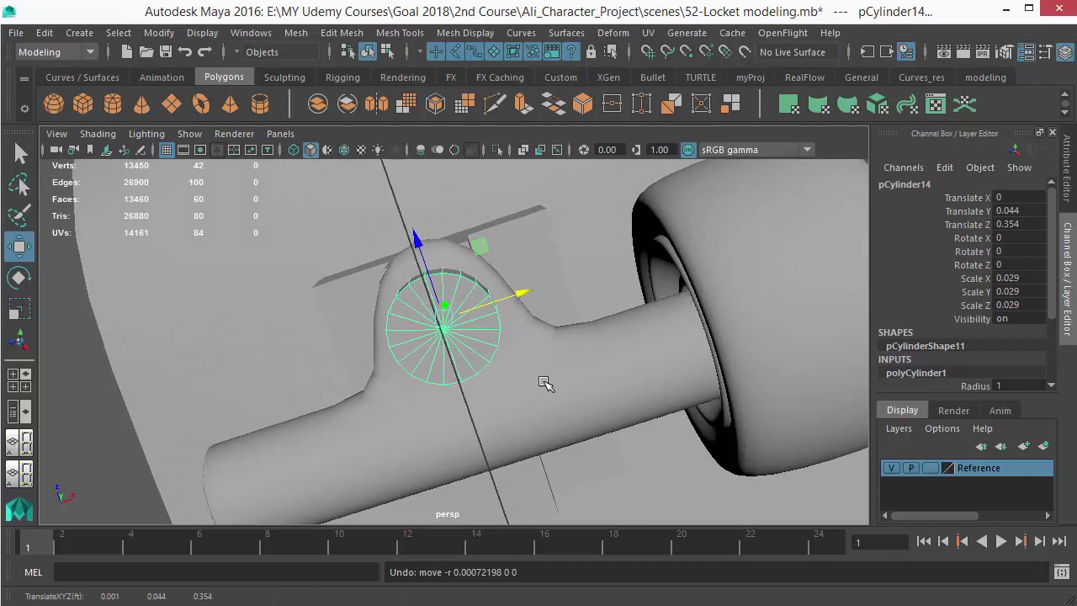
Adjust the small cylinder's height to about Y 0.048 and check in wireframe how it passes through the axle's extrusion
{"action": "left_click_drag", "start_coordinate": [522, 366], "coordinate": [491, 441], "text": "alt"}
{"action": "left_click_drag", "start_coordinate": [477, 307], "coordinate": [476, 297]}
{"action": "scroll", "coordinate": [495, 393], "scroll_direction": "up", "scroll_amount": 6}
{"action": "left_click_drag", "start_coordinate": [496, 413], "coordinate": [539, 476], "text": "alt"}
{"action": "scroll", "coordinate": [579, 412], "scroll_direction": "up", "scroll_amount": 4}
{"action": "left_click_drag", "start_coordinate": [582, 415], "coordinate": [322, 394], "text": "alt"}
{"action": "left_click_drag", "start_coordinate": [542, 306], "coordinate": [546, 355]}
{"action": "key", "text": "4"}
{"action": "key", "text": "5"}
{"action": "mouse_move", "coordinate": [644, 366]}
{"action": "left_mouse_down", "text": "alt"}
{"action": "mouse_move", "coordinate": [721, 375]}
{"action": "mouse_move", "coordinate": [653, 335]}
{"action": "mouse_move", "coordinate": [511, 312]}
{"action": "mouse_move", "coordinate": [503, 276]}
{"action": "left_mouse_up", "text": "alt"}
{"action": "left_click_drag", "start_coordinate": [551, 341], "coordinate": [505, 293], "text": "alt"}
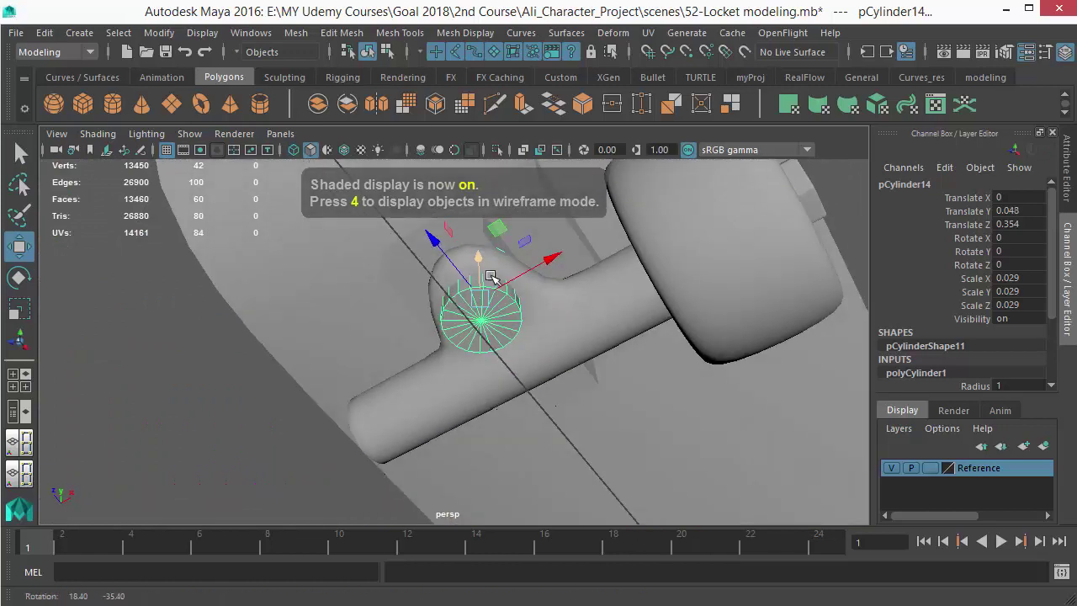
{"action": "scroll", "coordinate": [581, 336], "scroll_direction": "up", "scroll_amount": 1}
Select the axle, add the small cylinder to the selection, and subtract it with a Boolean Difference
{"action": "key", "text": "q"}
{"action": "left_click", "coordinate": [587, 327]}
{"action": "left_click_drag", "start_coordinate": [587, 327], "coordinate": [595, 329], "text": "alt"}
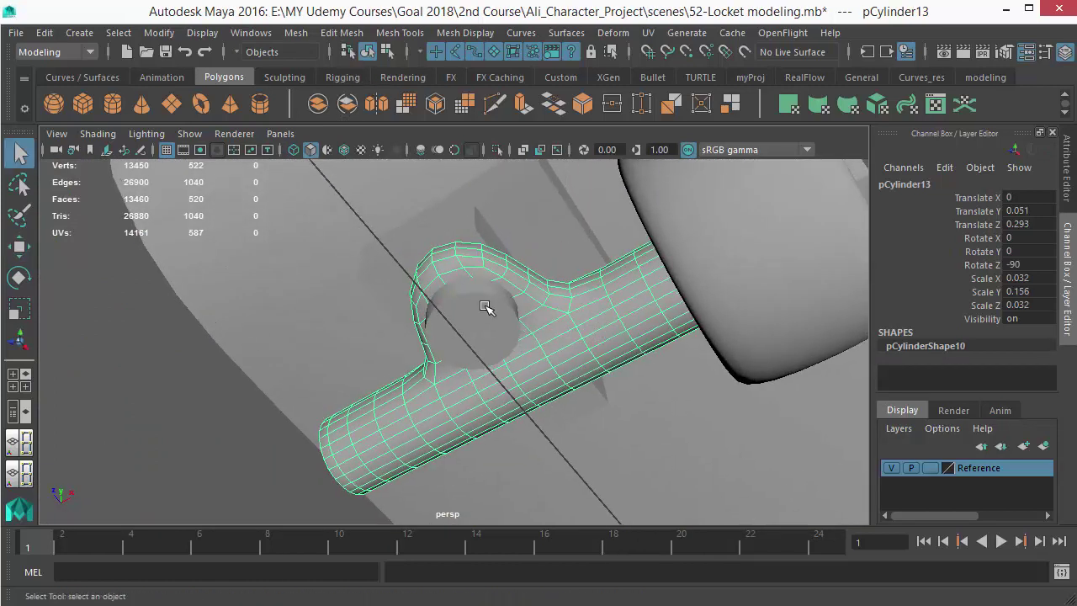
{"action": "left_click", "coordinate": [473, 331]}
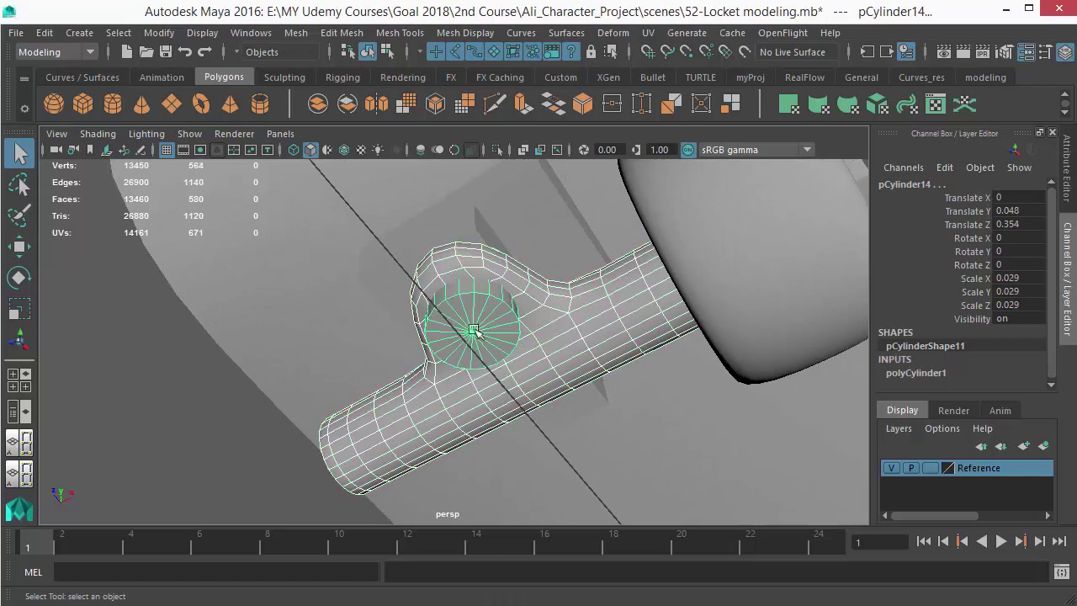
{"action": "left_click", "coordinate": [612, 308]}
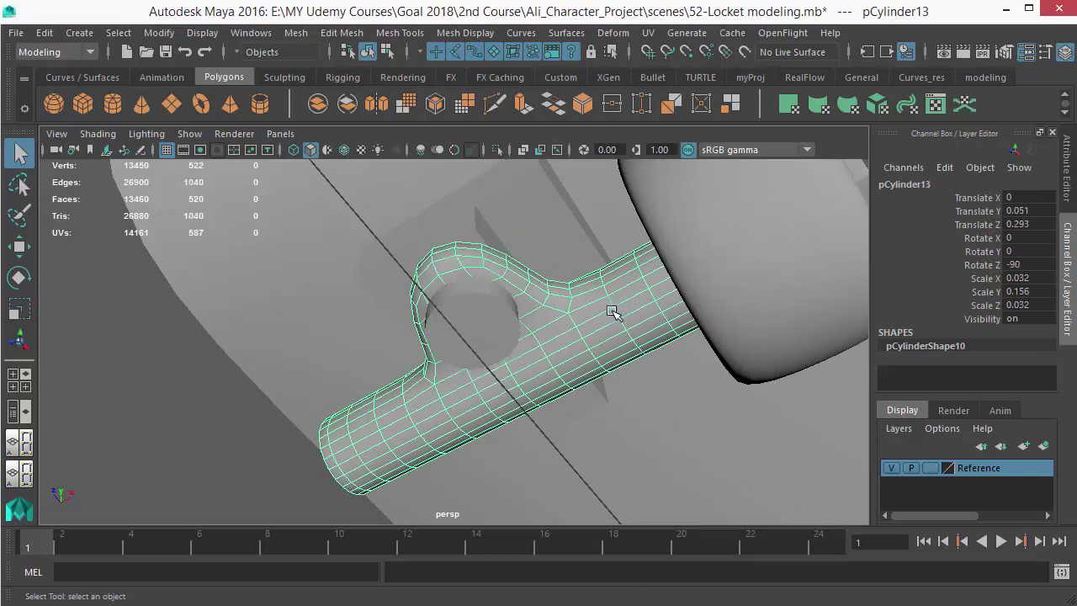
{"action": "left_click", "coordinate": [488, 328]}
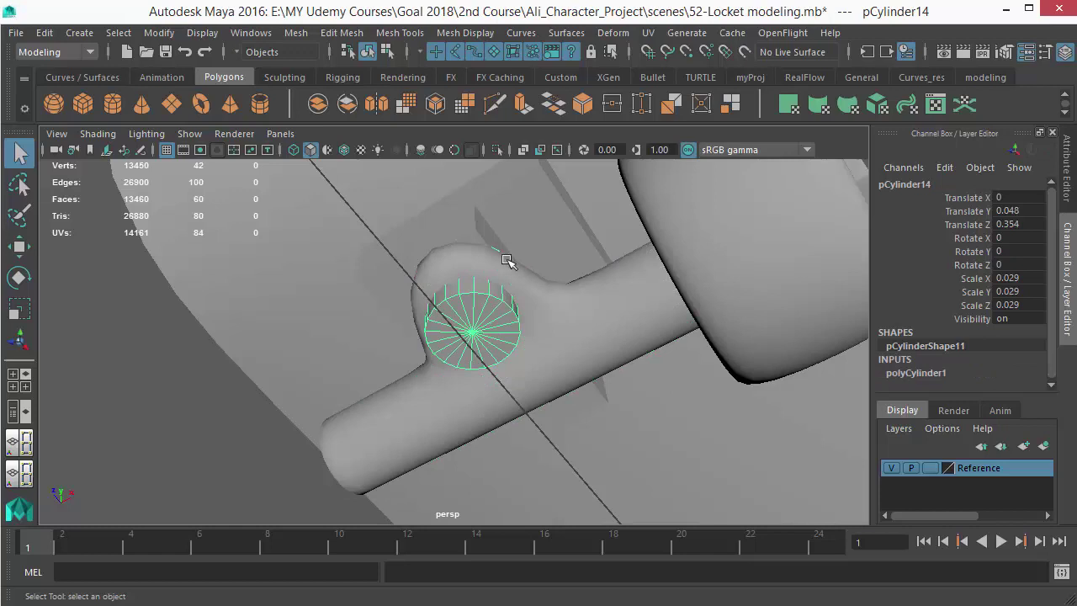
{"action": "left_click", "coordinate": [538, 374]}
{"action": "left_click", "coordinate": [505, 359]}
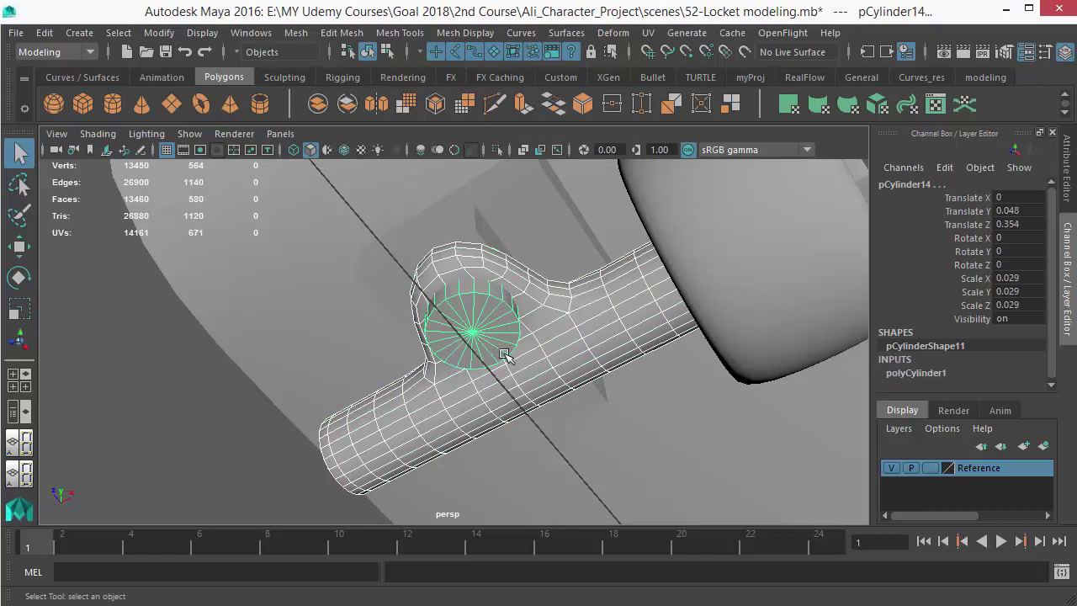
{"action": "left_click", "coordinate": [298, 33]}
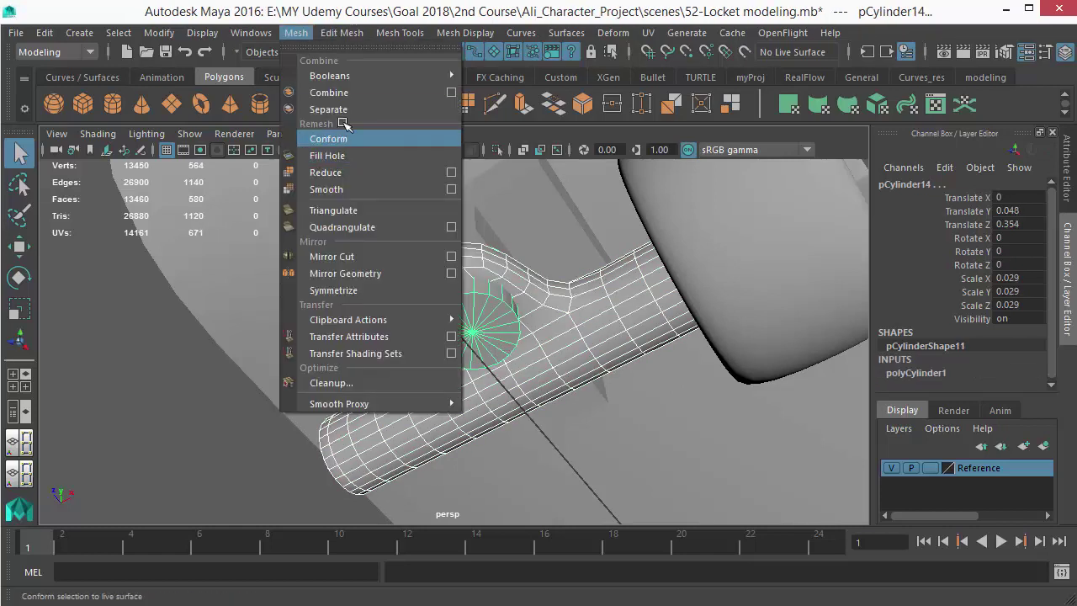
{"action": "mouse_move", "coordinate": [336, 74]}
{"action": "left_click", "coordinate": [504, 106]}
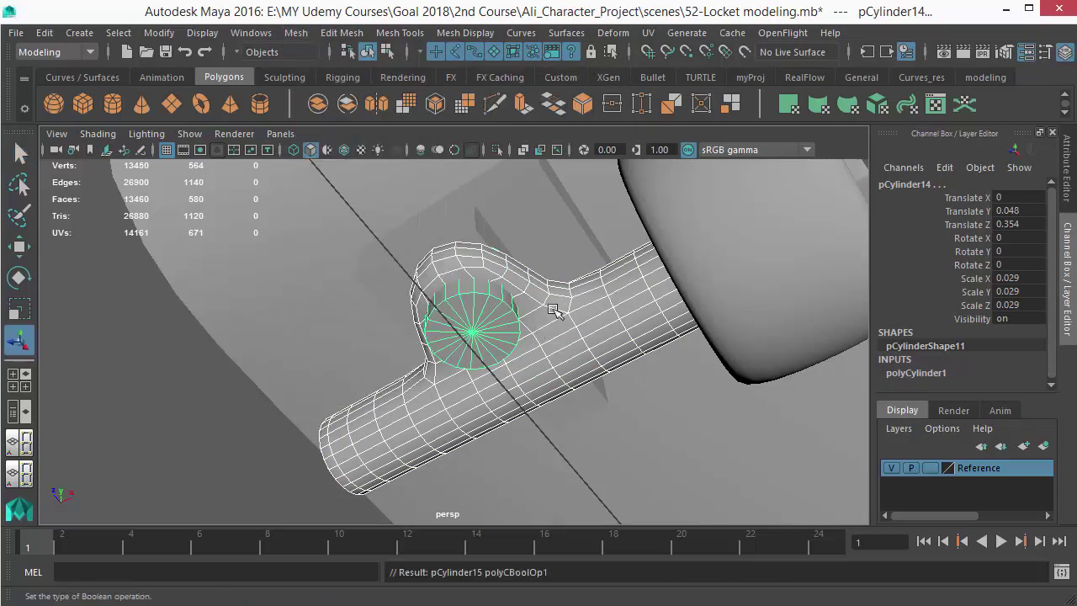
Inspect the hole cut in the axle's extrusion and preview the axle with mesh smoothing
{"action": "left_click_drag", "start_coordinate": [572, 334], "coordinate": [421, 330], "text": "alt"}
{"action": "left_click", "coordinate": [399, 415]}
{"action": "left_click_drag", "start_coordinate": [402, 415], "coordinate": [606, 428], "text": "alt"}
{"action": "right_click_drag", "start_coordinate": [606, 427], "coordinate": [582, 387], "text": "alt"}
{"action": "left_click", "coordinate": [553, 332]}
{"action": "left_click_drag", "start_coordinate": [581, 387], "coordinate": [610, 369], "text": "alt"}
{"action": "scroll", "coordinate": [606, 367], "scroll_direction": "down", "scroll_amount": 2}
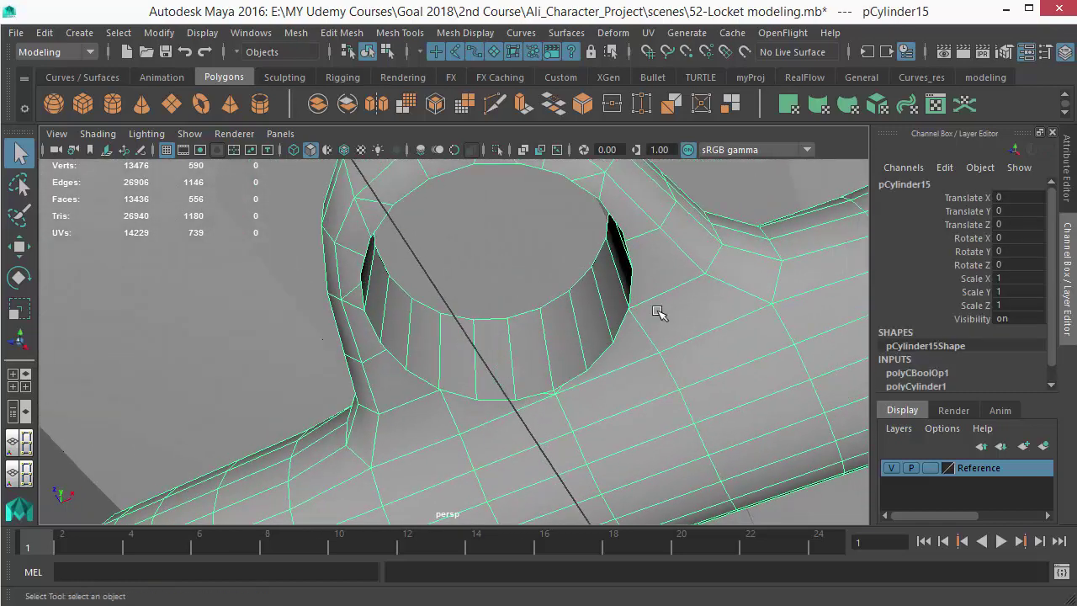
{"action": "key", "text": "3"}
{"action": "right_click_drag", "start_coordinate": [454, 399], "coordinate": [180, 388], "text": "alt"}
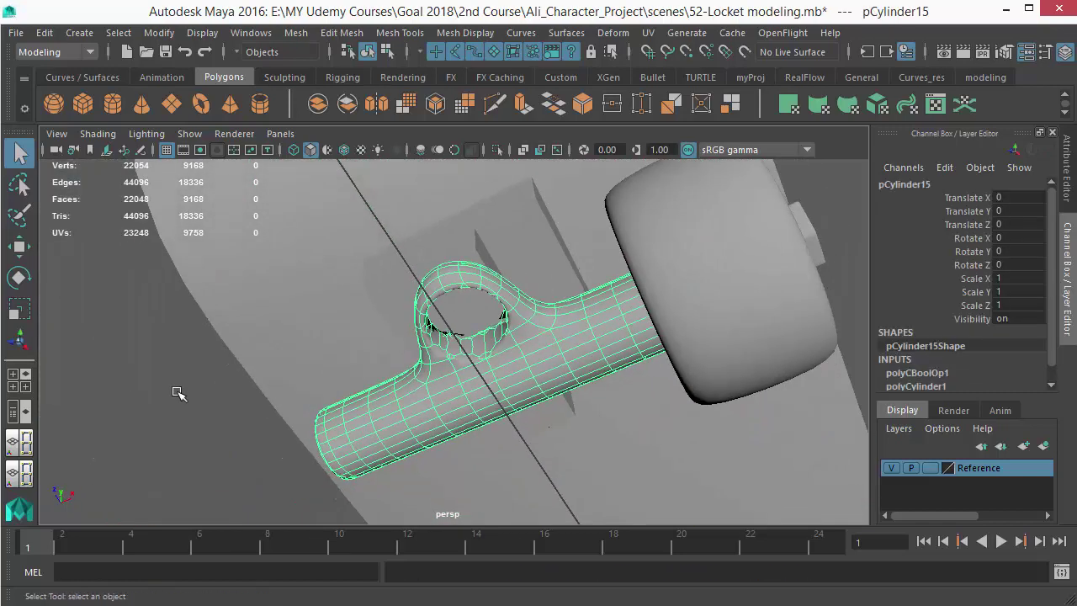
{"action": "left_click", "coordinate": [180, 389]}
{"action": "right_click_drag", "start_coordinate": [488, 387], "coordinate": [612, 414], "text": "alt"}
{"action": "left_click_drag", "start_coordinate": [612, 414], "coordinate": [654, 392], "text": "alt"}
{"action": "middle_click_drag", "start_coordinate": [606, 442], "coordinate": [614, 406], "text": "alt"}
{"action": "right_click_drag", "start_coordinate": [459, 375], "coordinate": [499, 378], "text": "alt"}
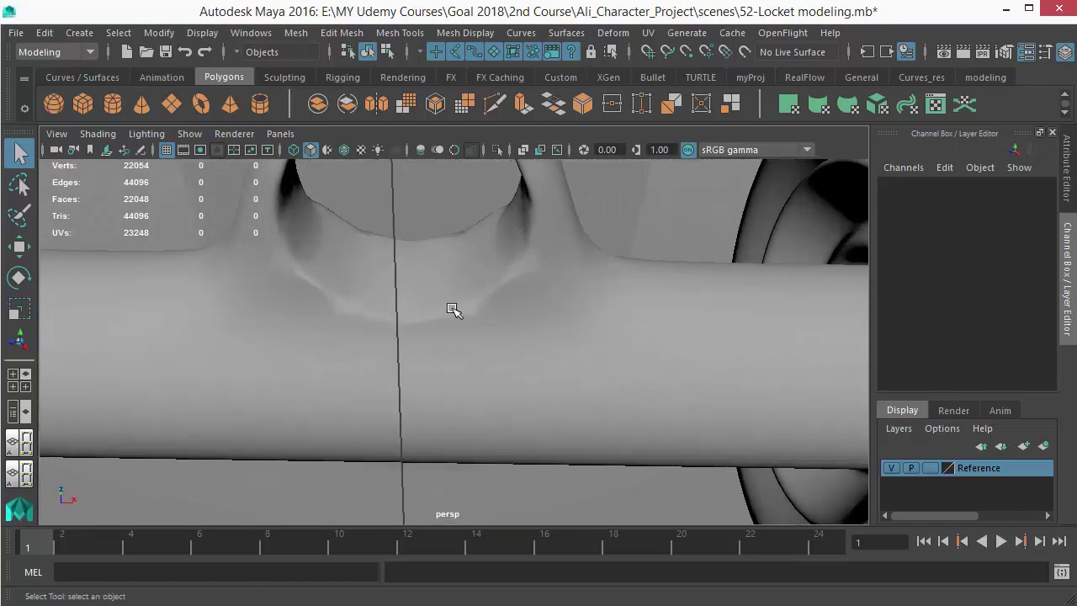
Turn off the axle's smooth preview and examine the mesh edges around the hole
{"action": "left_click", "coordinate": [511, 320]}
{"action": "key", "text": "1"}
{"action": "scroll", "coordinate": [504, 330], "scroll_direction": "up", "scroll_amount": 4}
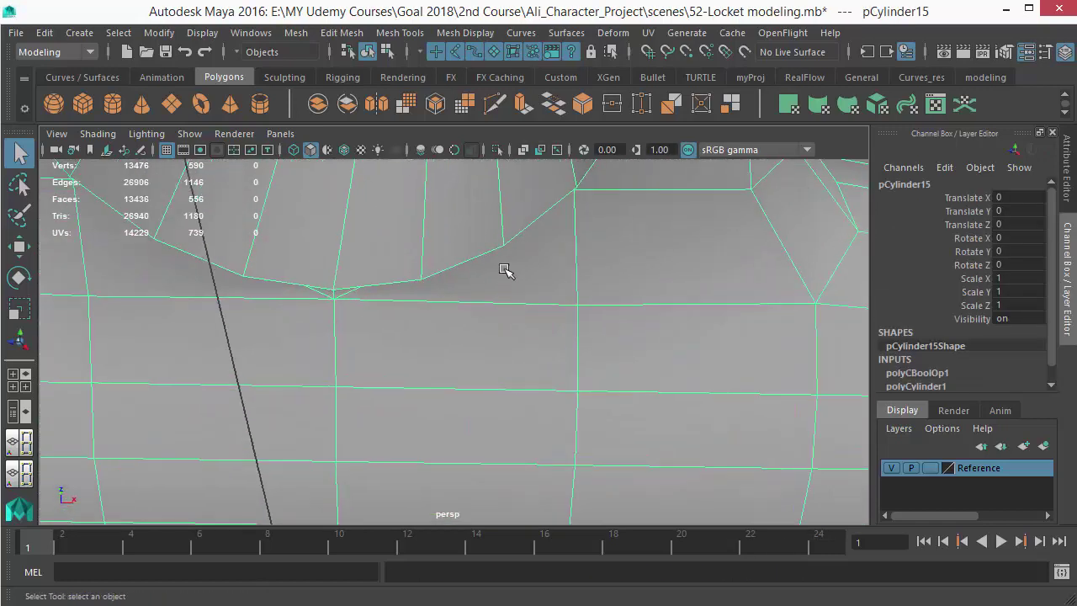
{"action": "middle_click_drag", "start_coordinate": [495, 259], "coordinate": [485, 290], "text": "alt"}
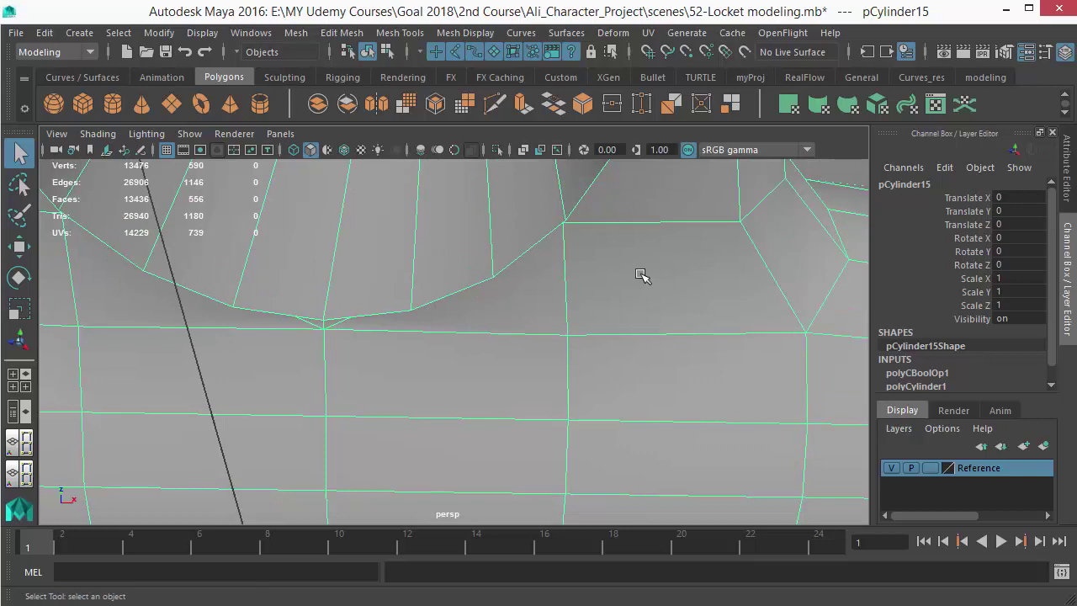
{"action": "scroll", "coordinate": [642, 276], "scroll_direction": "down", "scroll_amount": 2}
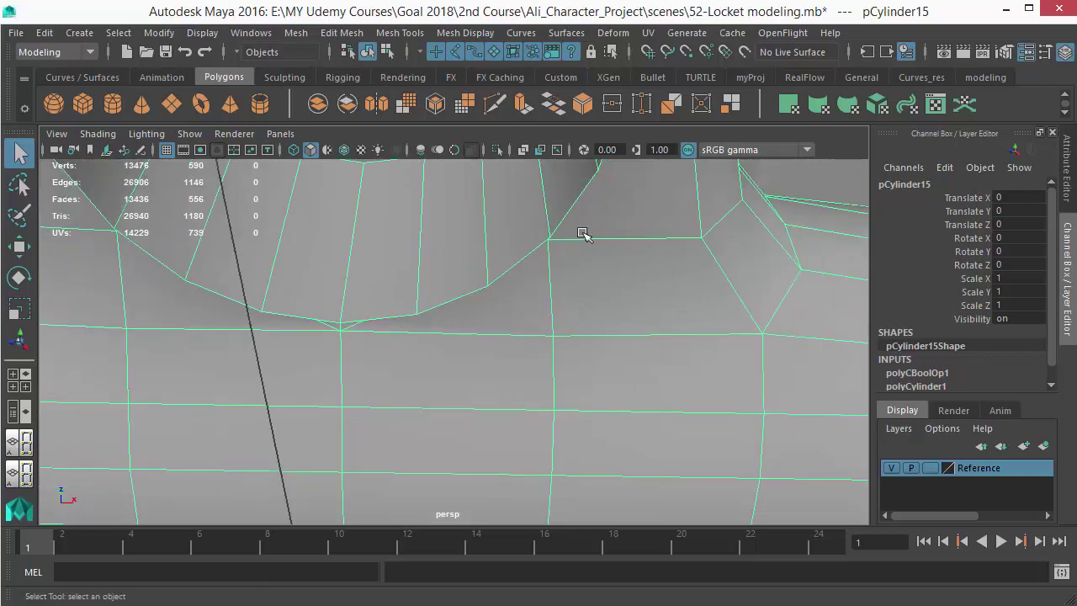
{"action": "key", "text": "f"}
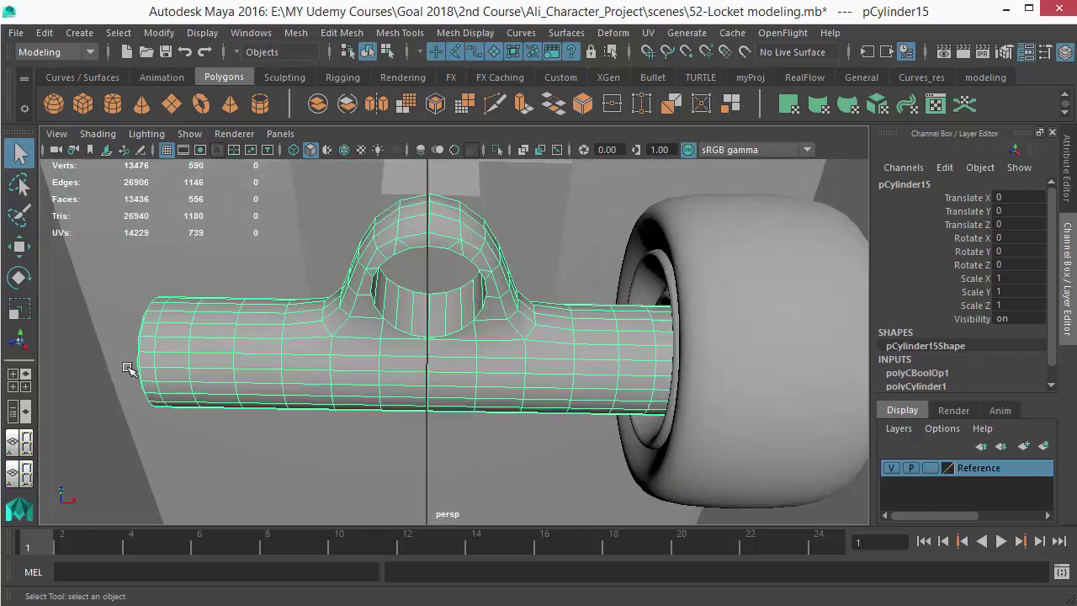
{"action": "left_click", "coordinate": [488, 430]}
{"action": "left_click_drag", "start_coordinate": [488, 430], "coordinate": [371, 341], "text": "alt"}
{"action": "left_click", "coordinate": [486, 340]}
{"action": "scroll", "coordinate": [379, 274], "scroll_direction": "up", "scroll_amount": 3}
{"action": "scroll", "coordinate": [513, 373], "scroll_direction": "down", "scroll_amount": 2}
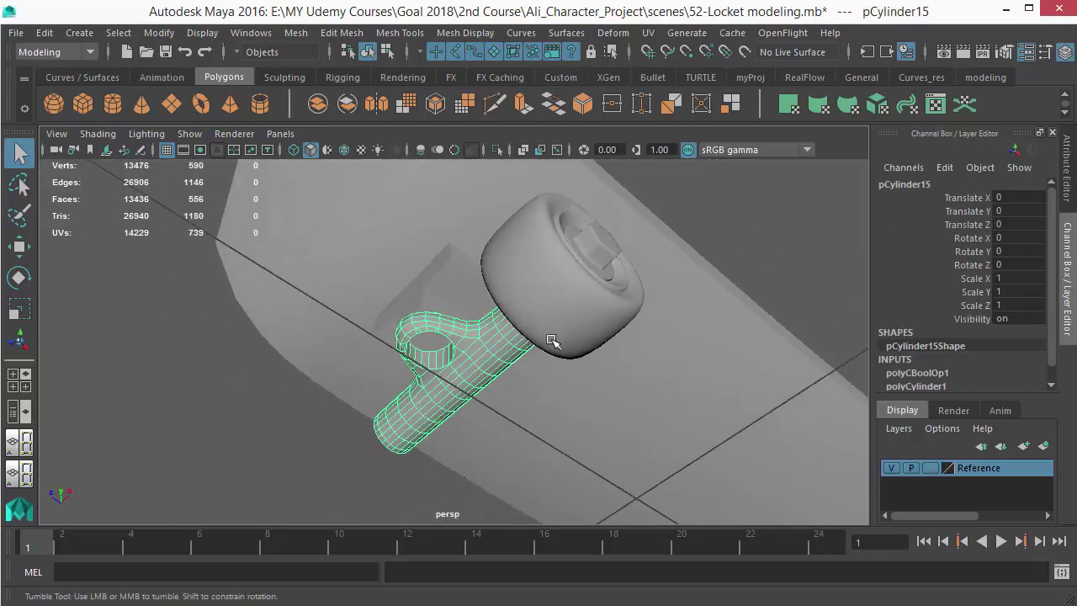
Duplicate the nut piece at the wheel's center and move the copy along X to the middle of the axle, at about -0.007
{"action": "left_click_drag", "start_coordinate": [513, 375], "coordinate": [551, 340], "text": "alt"}
{"action": "left_click", "coordinate": [591, 257]}
{"action": "key", "text": "w"}
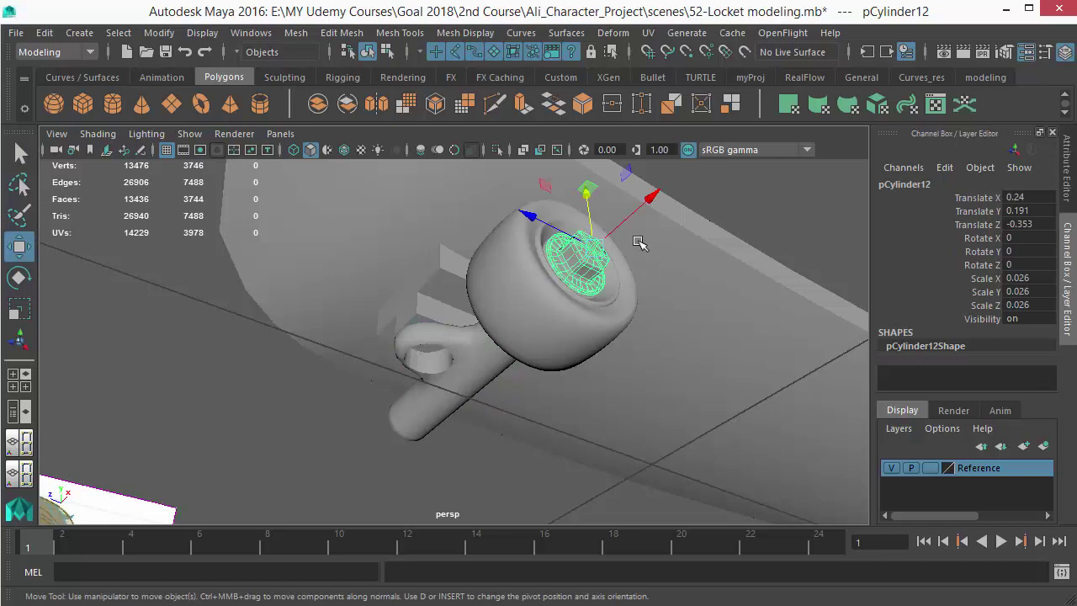
{"action": "key", "text": "ctrl+d"}
{"action": "left_click_drag", "start_coordinate": [648, 200], "coordinate": [633, 218]}
{"action": "right_click_drag", "start_coordinate": [493, 325], "coordinate": [569, 416], "text": "alt"}
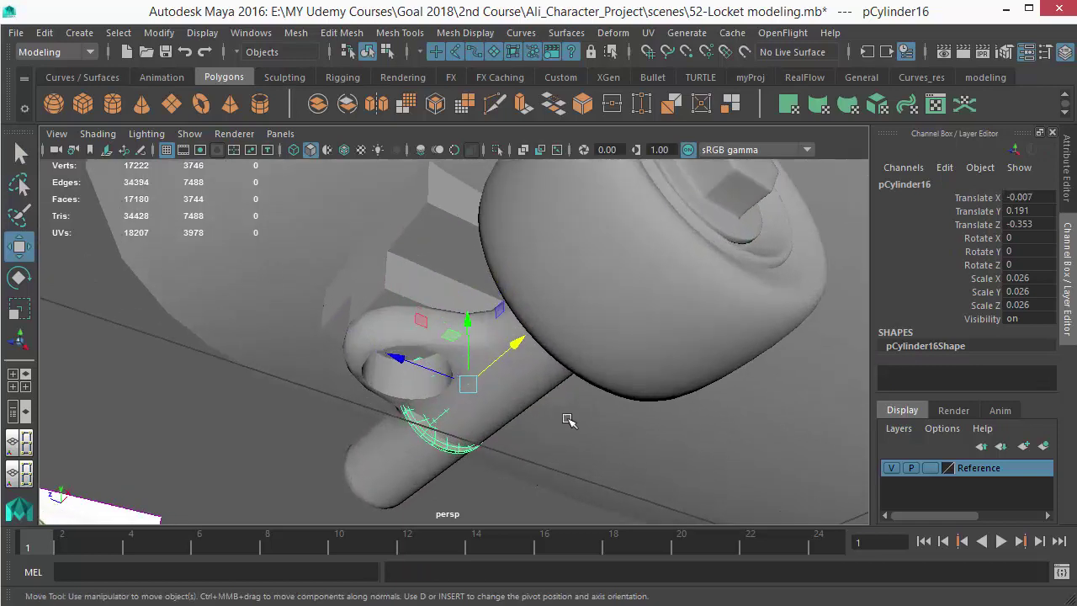
Rotate the copied nut to 90 in Y and move it to the axle's pivot hole, at about Y 0.145 and Z -0.392
{"action": "key", "text": "e"}
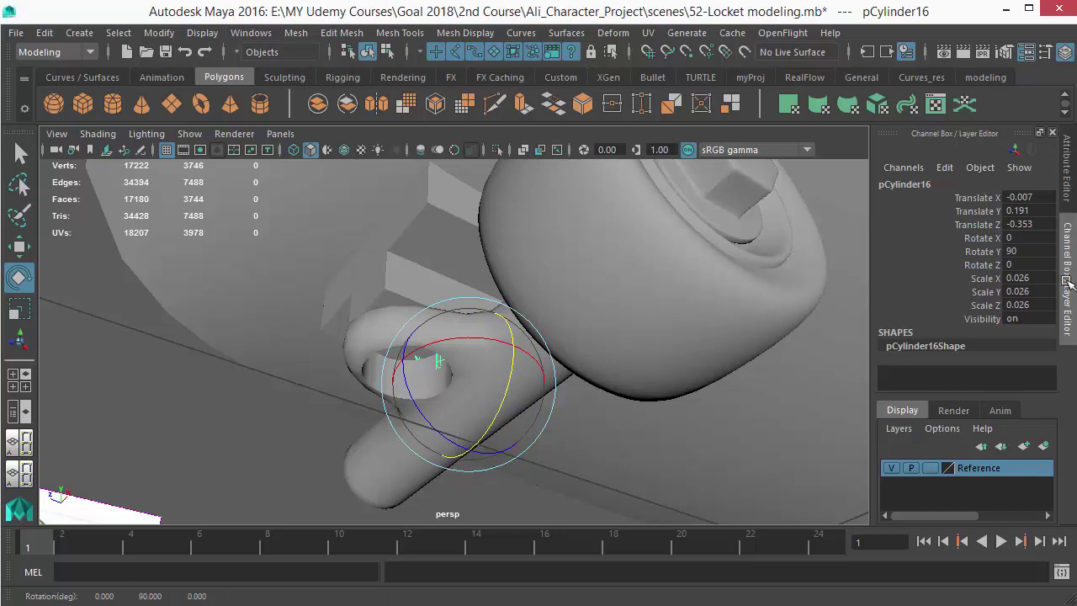
{"action": "left_click_drag", "start_coordinate": [589, 362], "coordinate": [515, 402], "text": "alt"}
{"action": "key", "text": "w"}
In the front view, snap the nut to the grid's center line so its Translate X is 0
{"action": "key", "text": "space"}
{"action": "left_click_drag", "start_coordinate": [510, 273], "coordinate": [544, 346]}
{"action": "right_click_drag", "start_coordinate": [380, 314], "coordinate": [522, 395], "text": "alt"}
{"action": "right_click_drag", "start_coordinate": [183, 248], "coordinate": [374, 376], "text": "alt"}
{"action": "middle_click_drag", "start_coordinate": [375, 376], "coordinate": [473, 343], "text": "alt"}
{"action": "right_click_drag", "start_coordinate": [379, 281], "coordinate": [774, 522], "text": "alt"}
{"action": "right_click_drag", "start_coordinate": [524, 457], "coordinate": [648, 509], "text": "alt"}
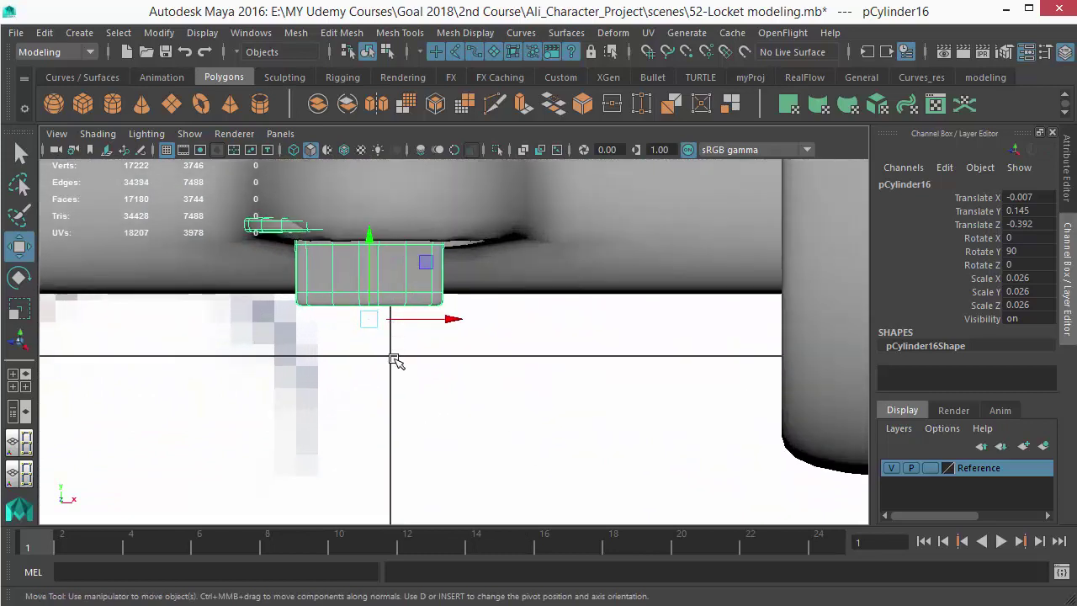
{"action": "middle_click_drag", "start_coordinate": [371, 326], "coordinate": [374, 362], "text": "alt"}
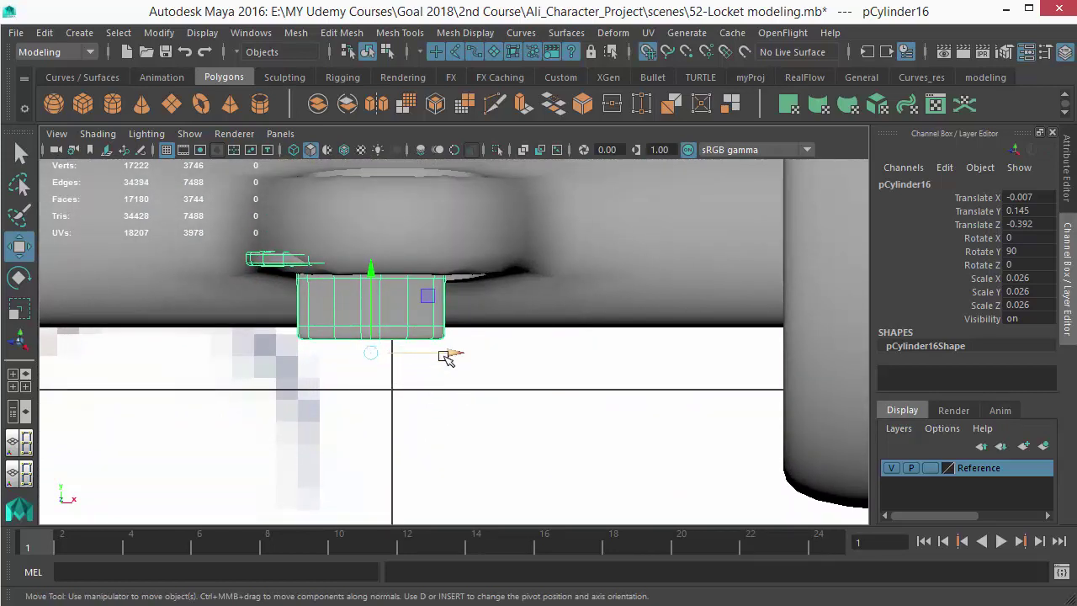
{"action": "left_click_drag", "start_coordinate": [435, 353], "coordinate": [448, 354]}
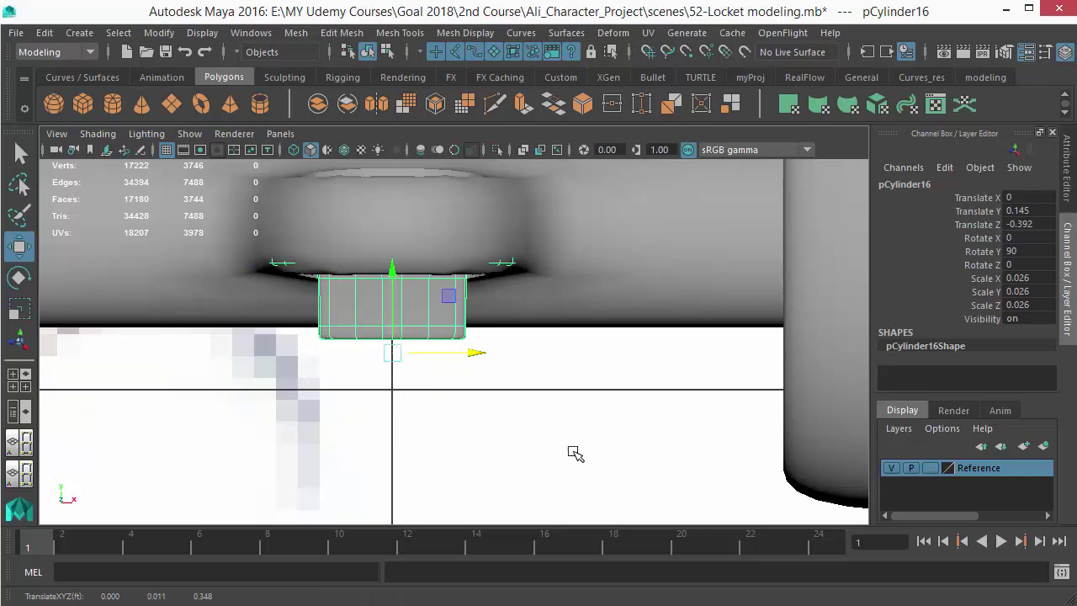
In the perspective view, scale the nut down to 0.02 and move it into the pivot hole, to Z -0.375
{"action": "key", "text": "space"}
{"action": "left_click_drag", "start_coordinate": [574, 453], "coordinate": [577, 333]}
{"action": "left_click_drag", "start_coordinate": [529, 378], "coordinate": [511, 345], "text": "alt"}
{"action": "right_click_drag", "start_coordinate": [512, 345], "coordinate": [508, 404], "text": "alt"}
{"action": "scroll", "coordinate": [505, 405], "scroll_direction": "down", "scroll_amount": 5}
{"action": "key", "text": "r"}
{"action": "left_click_drag", "start_coordinate": [428, 427], "coordinate": [436, 391]}
{"action": "key", "text": "w"}
{"action": "scroll", "coordinate": [497, 433], "scroll_direction": "down", "scroll_amount": 5}
{"action": "left_click", "coordinate": [539, 467]}
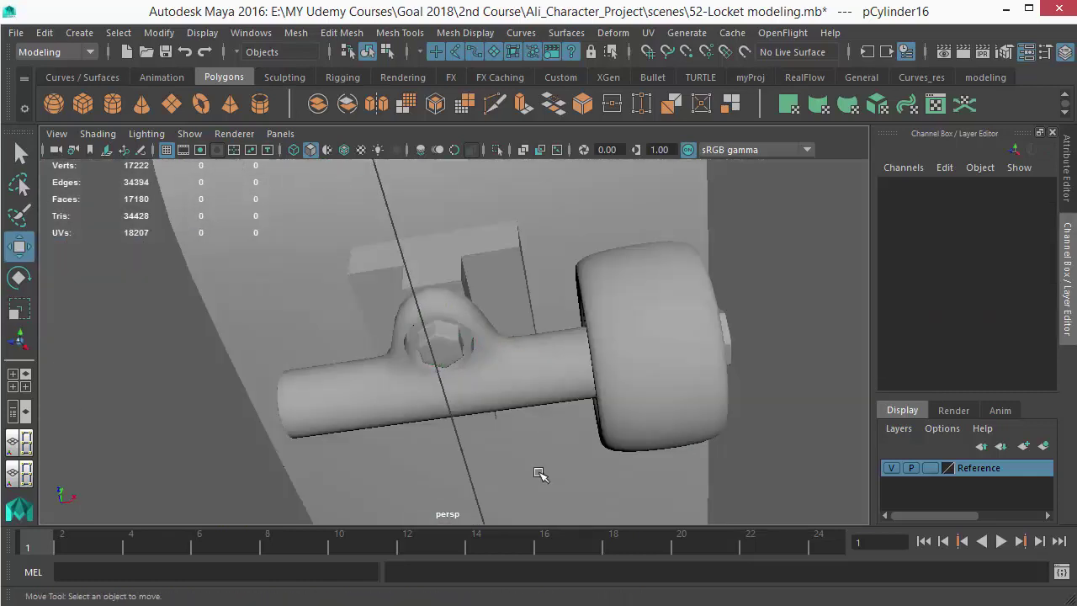
Frame the nut in the bottom view and shift it toward the axle, to about 0.15 in Translate Y
{"action": "left_click_drag", "start_coordinate": [538, 466], "coordinate": [611, 370], "text": "alt"}
{"action": "left_click", "coordinate": [464, 323]}
{"action": "key", "text": "space"}
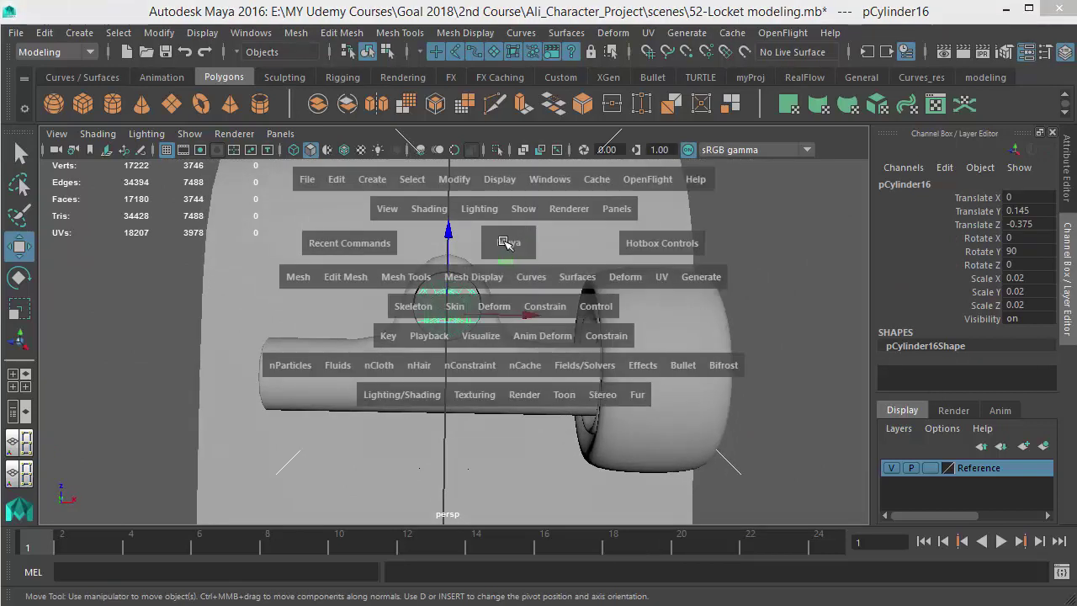
{"action": "left_click_drag", "start_coordinate": [508, 243], "coordinate": [506, 287]}
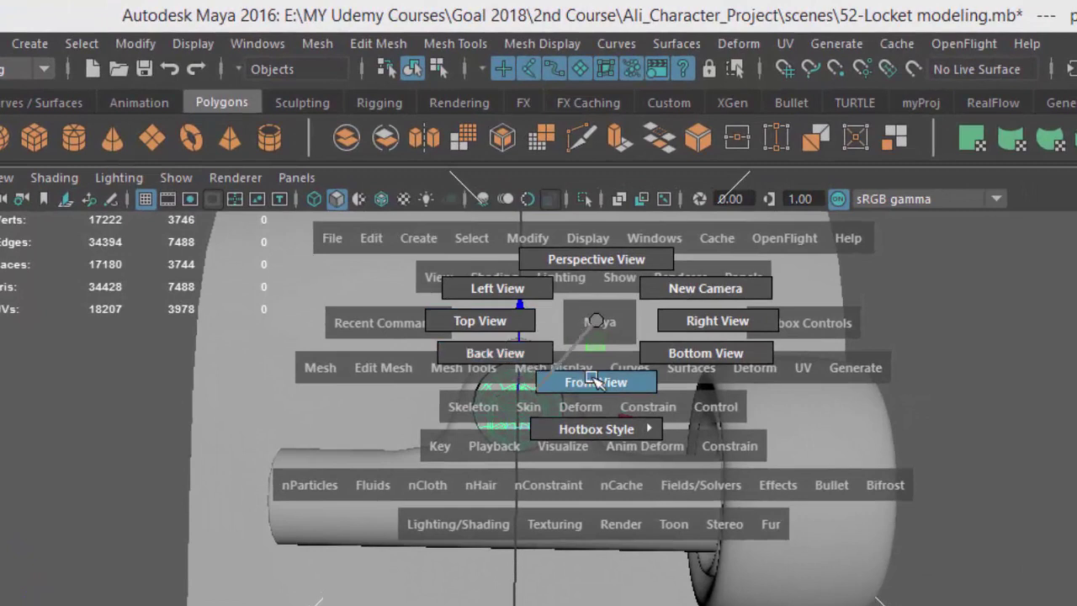
{"action": "left_click_drag", "start_coordinate": [596, 383], "coordinate": [677, 355]}
{"action": "key", "text": "f"}
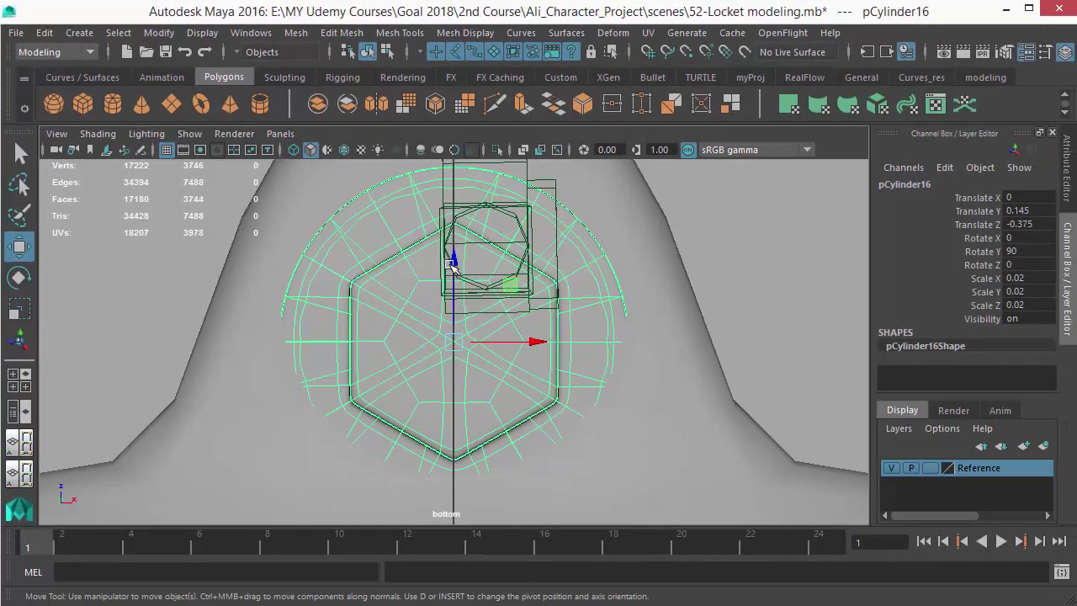
{"action": "left_click_drag", "start_coordinate": [452, 262], "coordinate": [454, 294]}
{"action": "scroll", "coordinate": [467, 300], "scroll_direction": "down", "scroll_amount": 10}
{"action": "scroll", "coordinate": [483, 333], "scroll_direction": "up", "scroll_amount": 10}
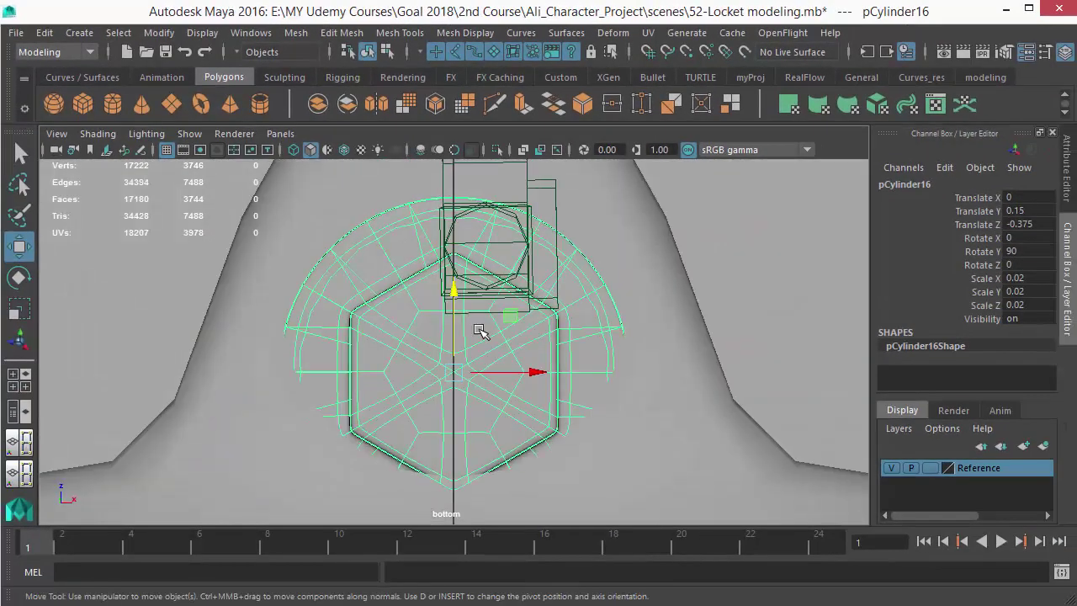
{"action": "scroll", "coordinate": [479, 328], "scroll_direction": "down", "scroll_amount": 5}
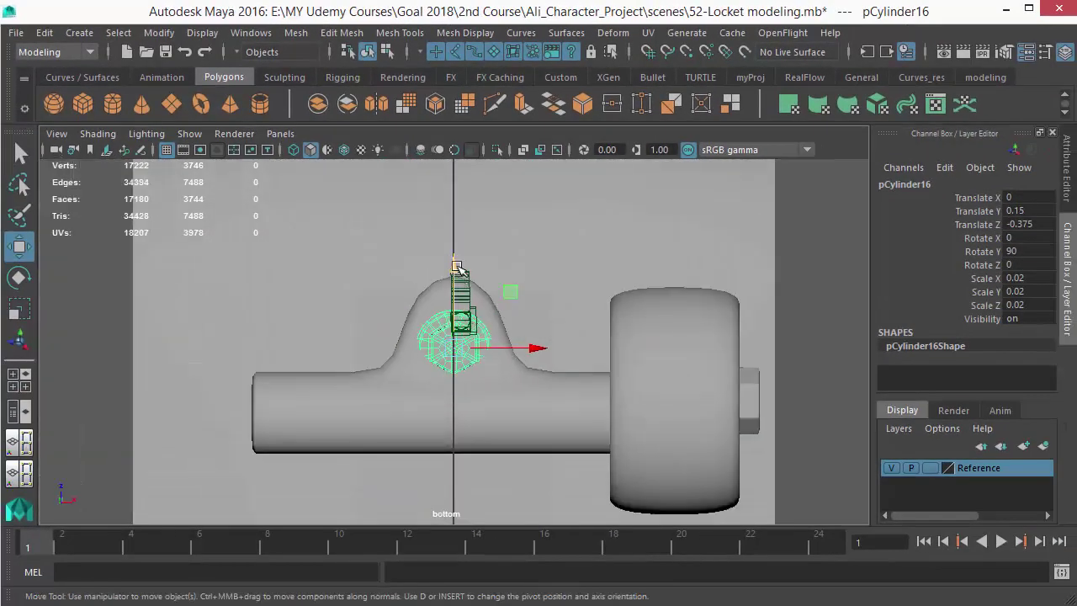
Use a temporary wireframe overlay to center the nut in the axle's pivot hole, at about 0.138 in Translate Y
{"action": "left_click_drag", "start_coordinate": [457, 268], "coordinate": [456, 387]}
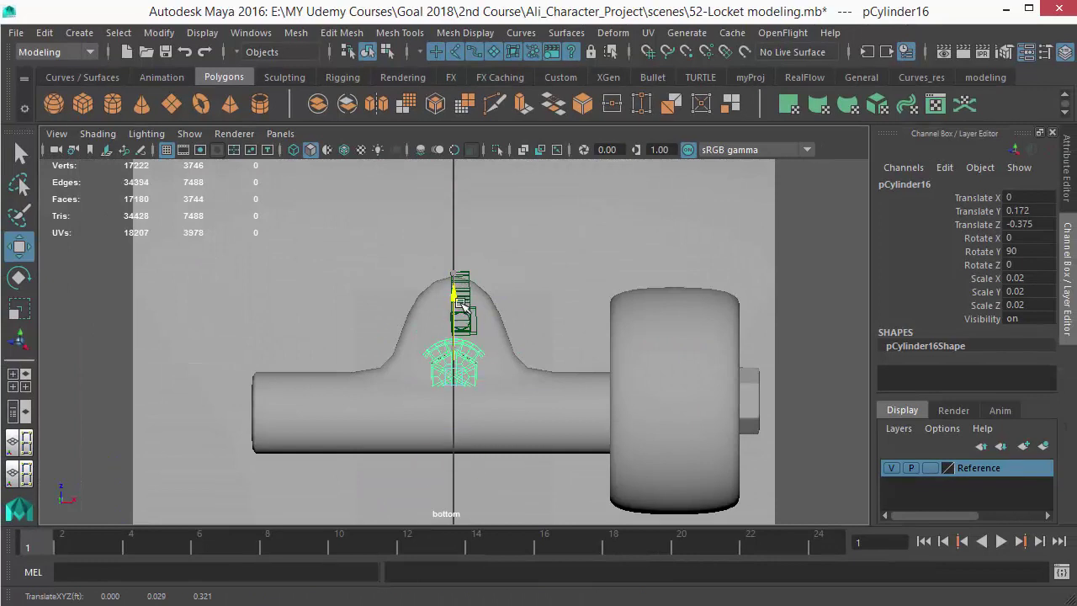
{"action": "right_click_drag", "start_coordinate": [460, 347], "coordinate": [594, 487], "text": "alt"}
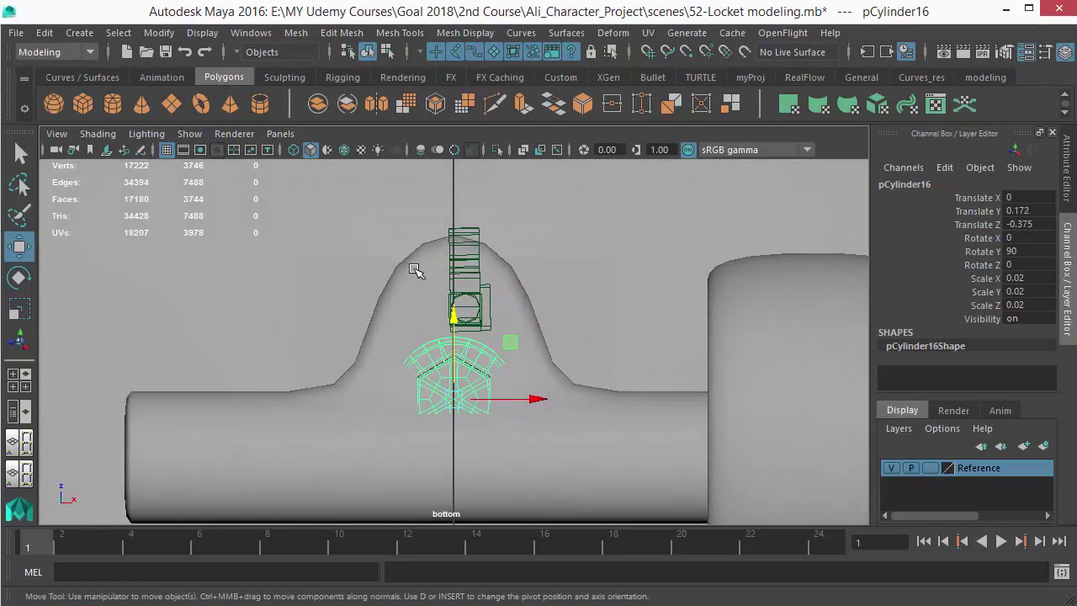
{"action": "scroll", "coordinate": [420, 336], "scroll_direction": "up", "scroll_amount": 1}
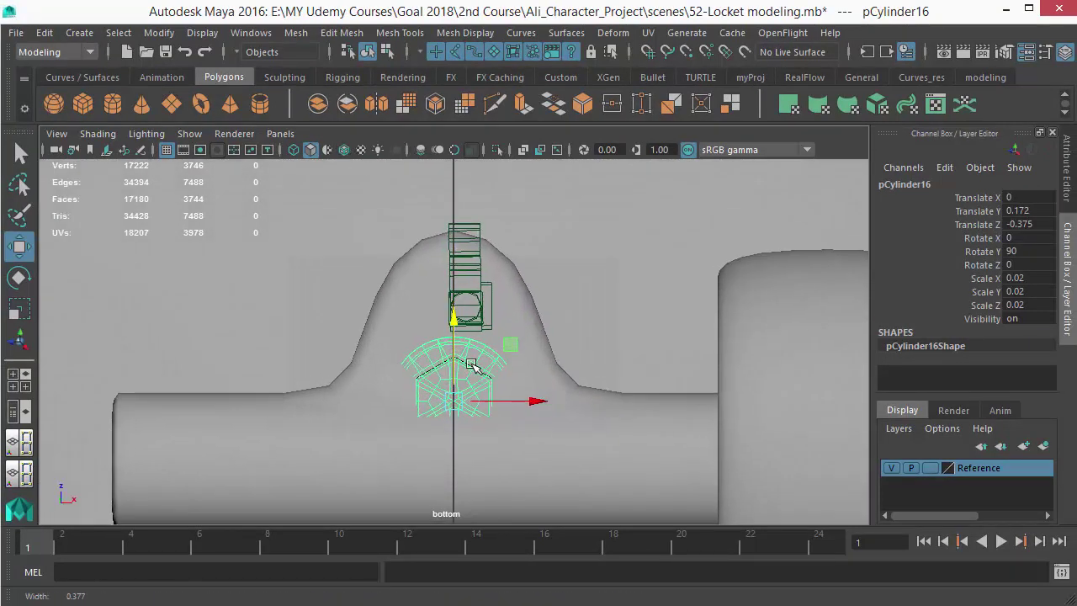
{"action": "left_click", "coordinate": [344, 149]}
{"action": "scroll", "coordinate": [419, 367], "scroll_direction": "up", "scroll_amount": 2}
{"action": "left_click_drag", "start_coordinate": [456, 330], "coordinate": [465, 246]}
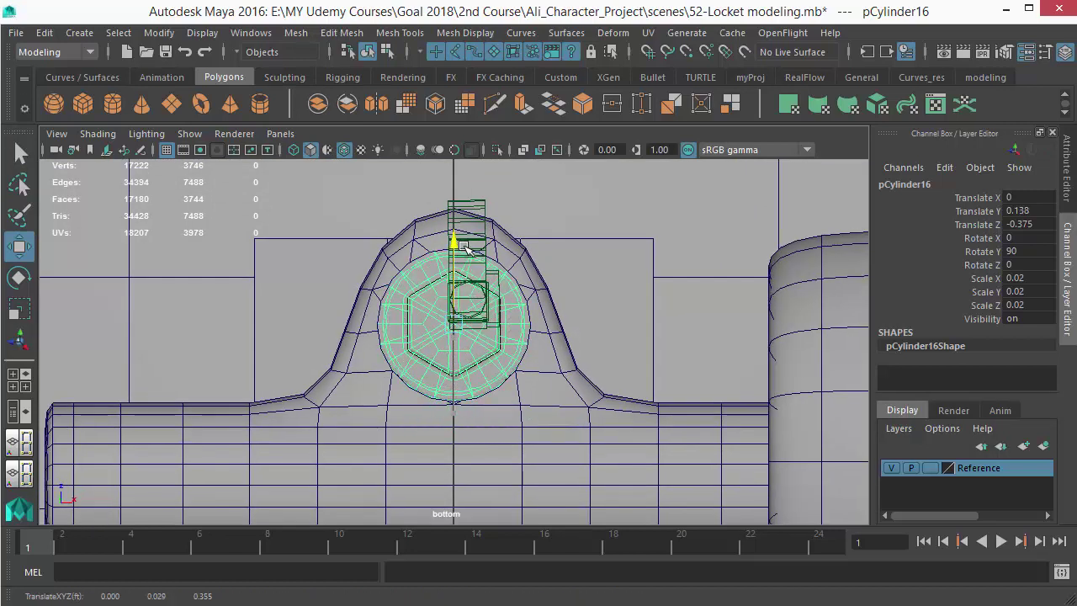
{"action": "left_click", "coordinate": [343, 149]}
In the perspective view, insert an edge loop close to each end of the T-shaped bracket's length
{"action": "key", "text": "space"}
{"action": "left_click_drag", "start_coordinate": [517, 356], "coordinate": [498, 268]}
{"action": "scroll", "coordinate": [524, 396], "scroll_direction": "up", "scroll_amount": 4}
{"action": "left_click_drag", "start_coordinate": [521, 399], "coordinate": [460, 390], "text": "alt"}
{"action": "key", "text": "q"}
{"action": "left_click", "coordinate": [171, 395]}
{"action": "left_click", "coordinate": [455, 228]}
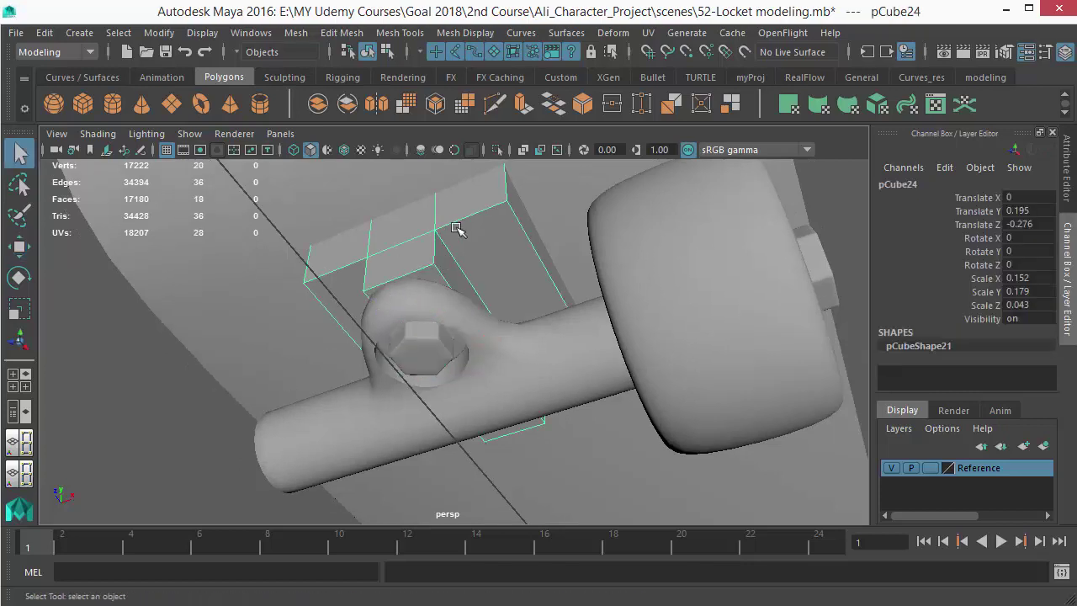
{"action": "right_click_drag", "start_coordinate": [456, 229], "coordinate": [372, 249], "text": "shift"}
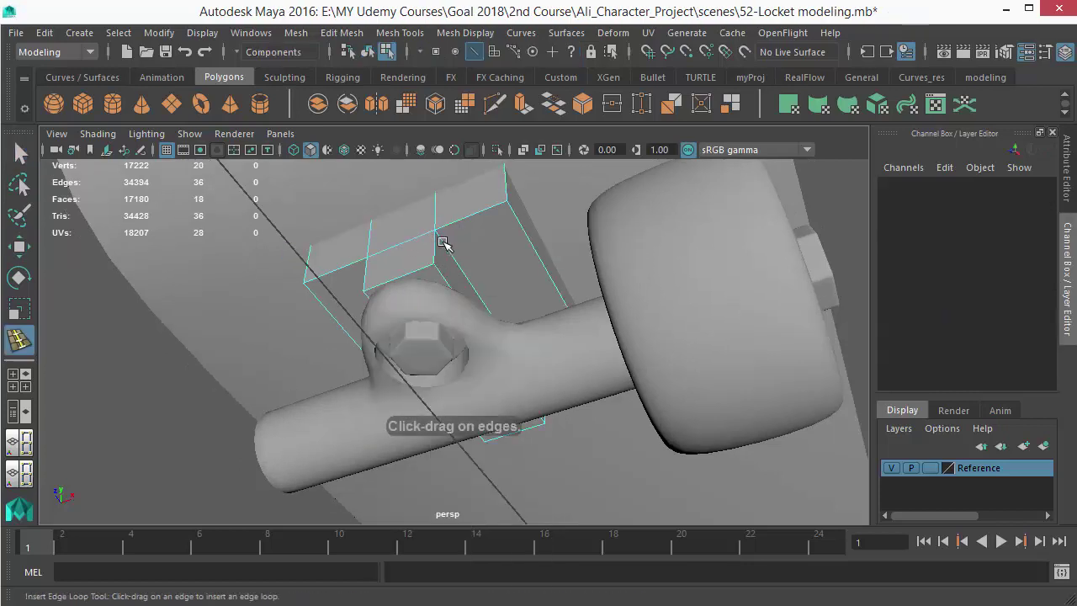
{"action": "left_click", "coordinate": [443, 236]}
{"action": "left_click_drag", "start_coordinate": [442, 235], "coordinate": [425, 280], "text": "alt"}
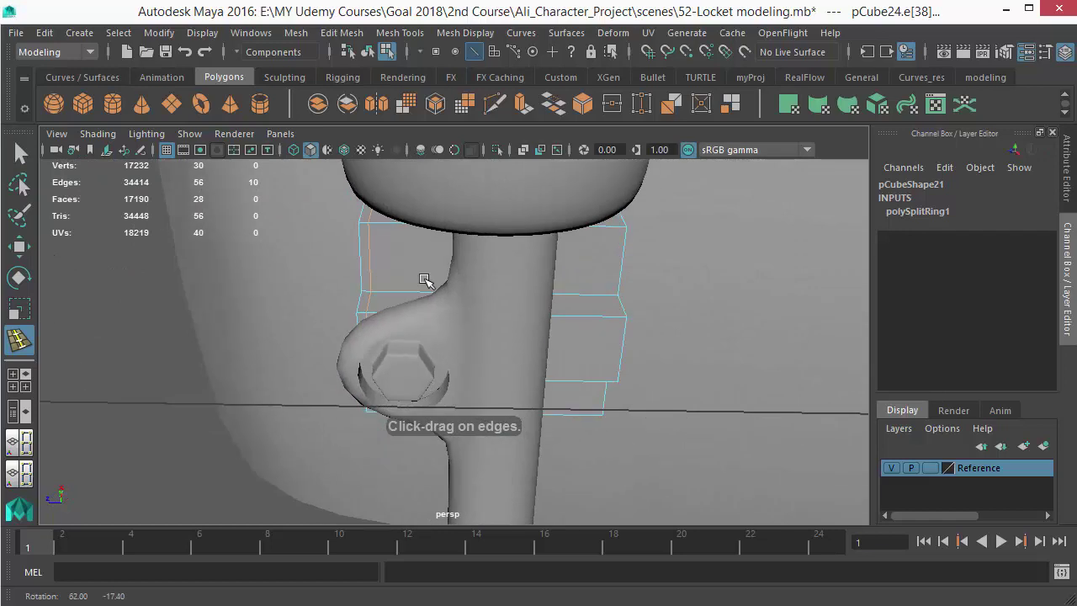
{"action": "left_click", "coordinate": [613, 294]}
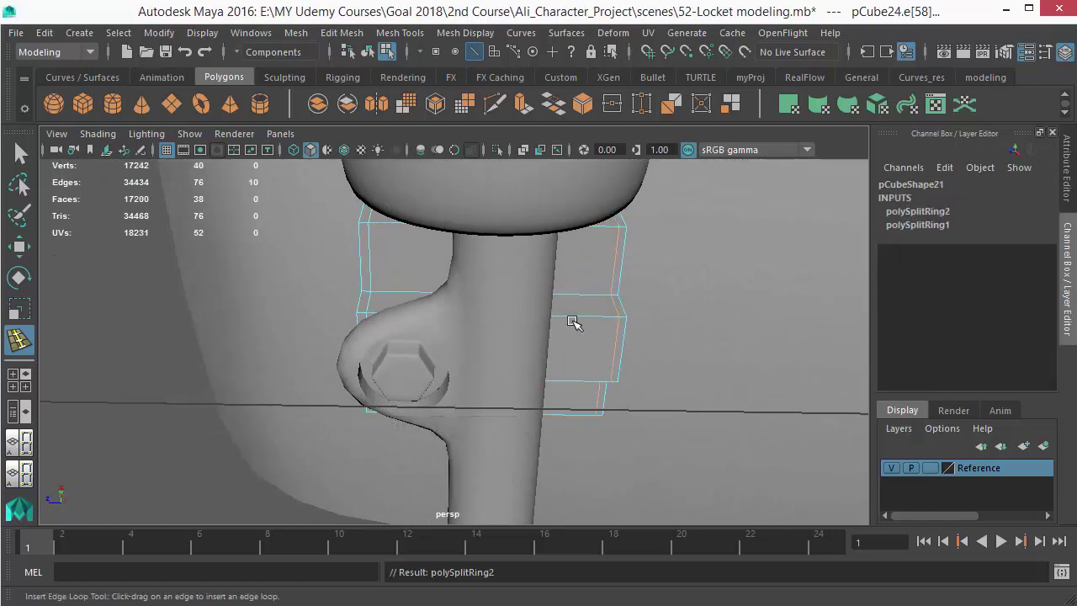
Insert two more supporting edge loops on the T-shaped bracket and turn on its smooth preview
{"action": "left_click_drag", "start_coordinate": [584, 327], "coordinate": [406, 281], "text": "alt"}
{"action": "left_click", "coordinate": [389, 245]}
{"action": "right_click_drag", "start_coordinate": [418, 304], "coordinate": [425, 273], "text": "alt"}
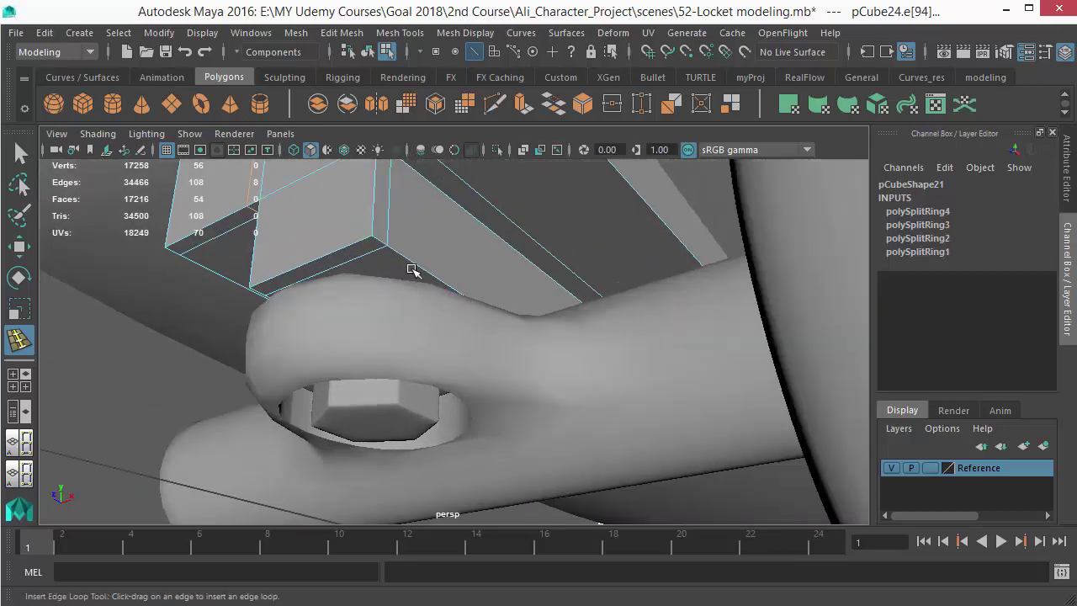
{"action": "right_click_drag", "start_coordinate": [392, 207], "coordinate": [437, 172]}
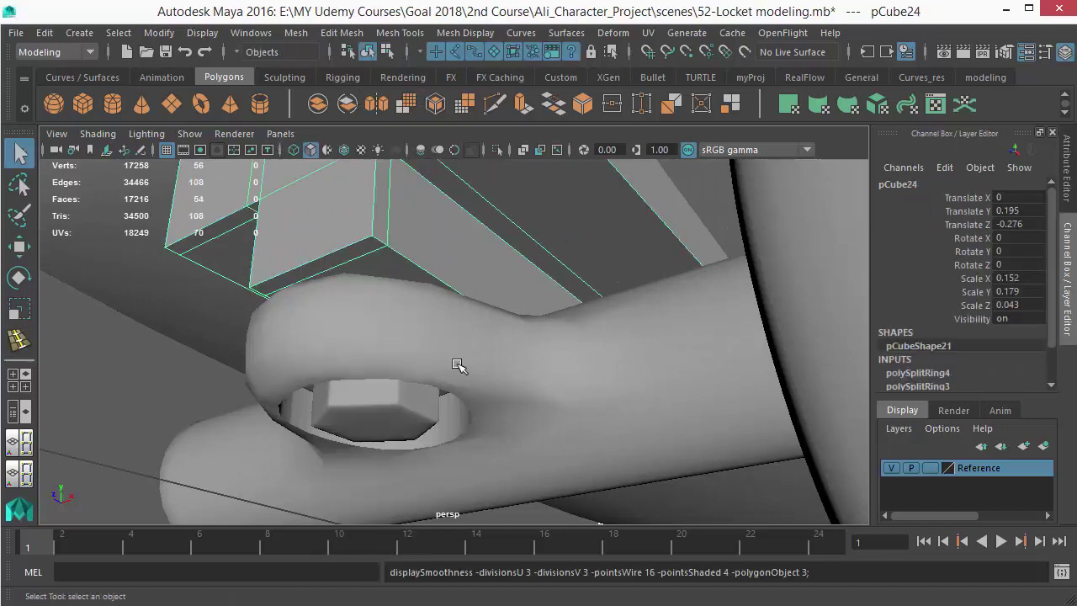
{"action": "key", "text": "3"}
{"action": "right_click_drag", "start_coordinate": [423, 366], "coordinate": [304, 382], "text": "alt"}
{"action": "left_click", "coordinate": [214, 377]}
{"action": "left_click_drag", "start_coordinate": [376, 409], "coordinate": [421, 336], "text": "alt"}
{"action": "right_click_drag", "start_coordinate": [420, 337], "coordinate": [488, 406], "text": "alt"}
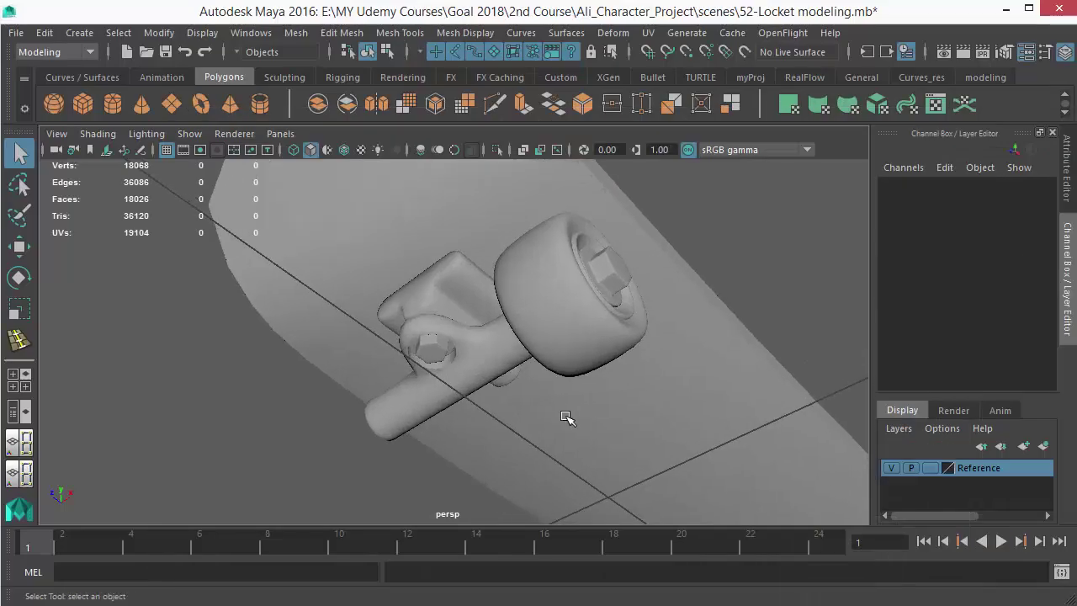
Compare the T-shaped bracket with its smooth preview off and on
{"action": "left_click_drag", "start_coordinate": [567, 417], "coordinate": [606, 516], "text": "alt"}
{"action": "right_click_drag", "start_coordinate": [606, 517], "coordinate": [621, 522], "text": "alt"}
{"action": "left_click", "coordinate": [471, 339]}
{"action": "key", "text": "1"}
{"action": "right_click_drag", "start_coordinate": [471, 338], "coordinate": [437, 297], "text": "alt"}
{"action": "left_click_drag", "start_coordinate": [436, 298], "coordinate": [471, 290], "text": "alt"}
{"action": "key", "text": "3"}
Select the vertices at the bottom of the bracket's stem and move them down to the axle's extrusion
{"action": "right_click_drag", "start_coordinate": [471, 290], "coordinate": [429, 263]}
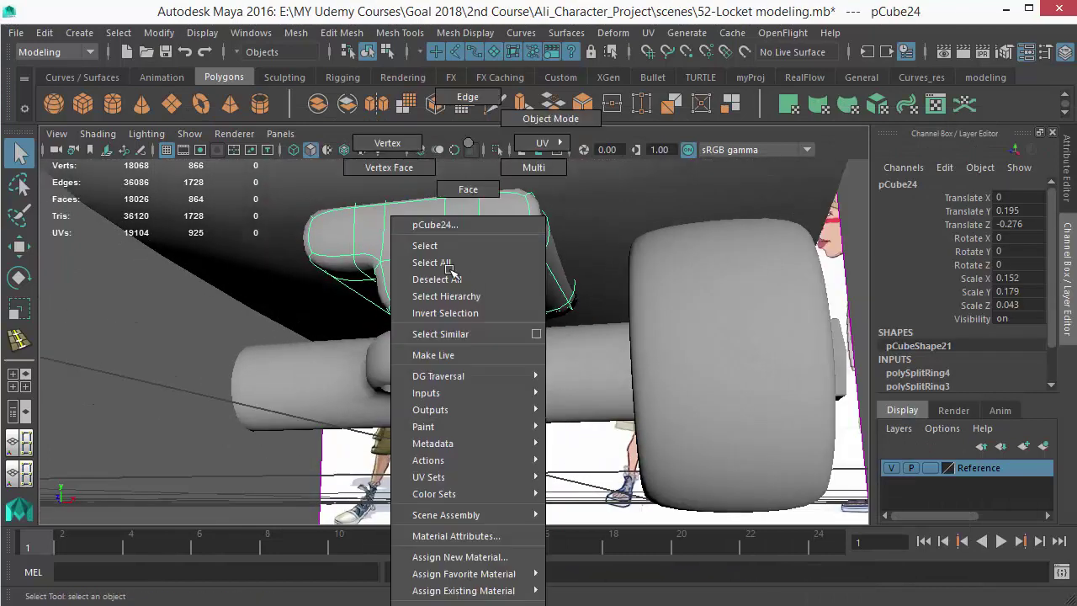
{"action": "right_click_drag", "start_coordinate": [367, 137], "coordinate": [367, 137]}
{"action": "left_click_drag", "start_coordinate": [367, 137], "coordinate": [427, 302], "text": "alt"}
{"action": "left_click_drag", "start_coordinate": [526, 408], "coordinate": [404, 313]}
{"action": "key", "text": "w"}
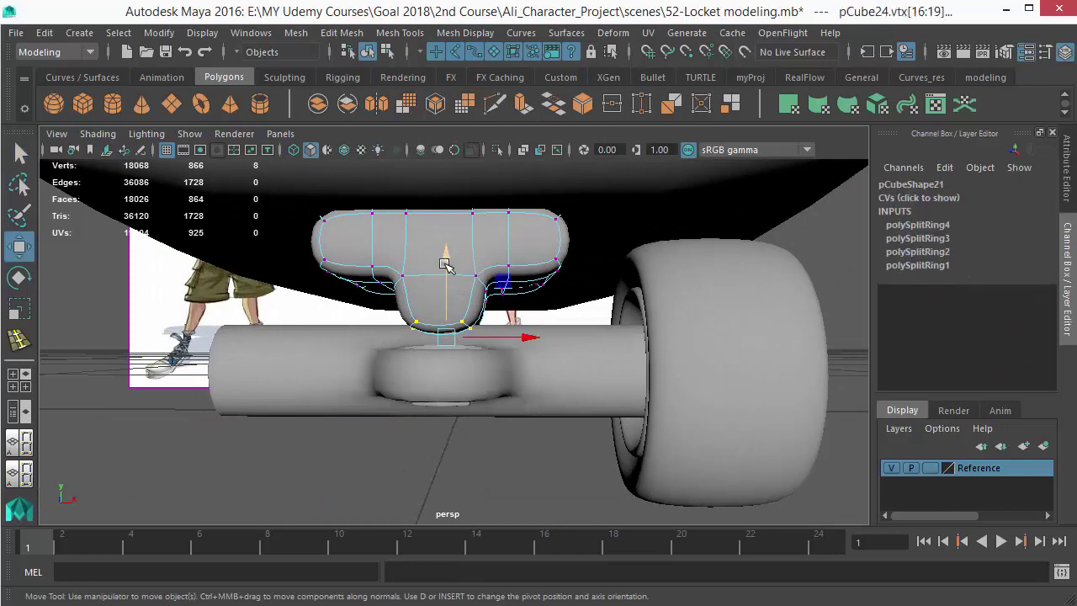
{"action": "left_click_drag", "start_coordinate": [446, 264], "coordinate": [447, 282]}
{"action": "key", "text": "q"}
{"action": "left_click_drag", "start_coordinate": [528, 337], "coordinate": [513, 202], "text": "alt"}
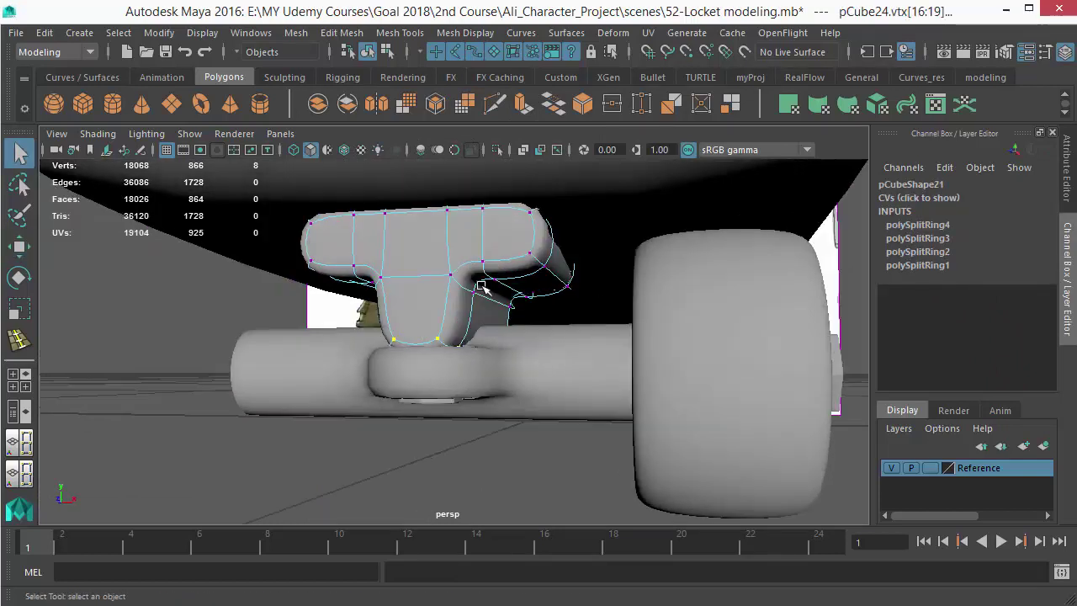
{"action": "right_click", "coordinate": [513, 202]}
{"action": "right_click_drag", "start_coordinate": [545, 104], "coordinate": [547, 106]}
{"action": "scroll", "coordinate": [471, 385], "scroll_direction": "down", "scroll_amount": 5}
{"action": "left_click", "coordinate": [486, 385]}
Duplicate the pivot nut, scale the copy to 0.01 and place it beside the bracket's stem at about X 0.054 and Z -0.308
{"action": "left_click_drag", "start_coordinate": [486, 385], "coordinate": [274, 373], "text": "alt"}
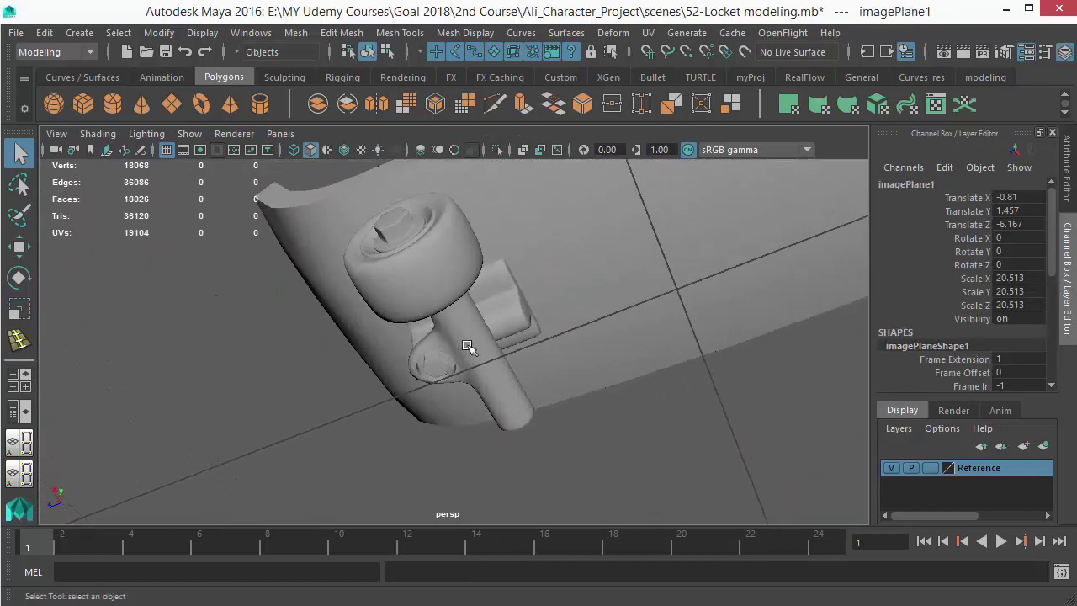
{"action": "left_click_drag", "start_coordinate": [465, 347], "coordinate": [385, 359], "text": "alt"}
{"action": "left_click", "coordinate": [388, 353]}
{"action": "key", "text": "w"}
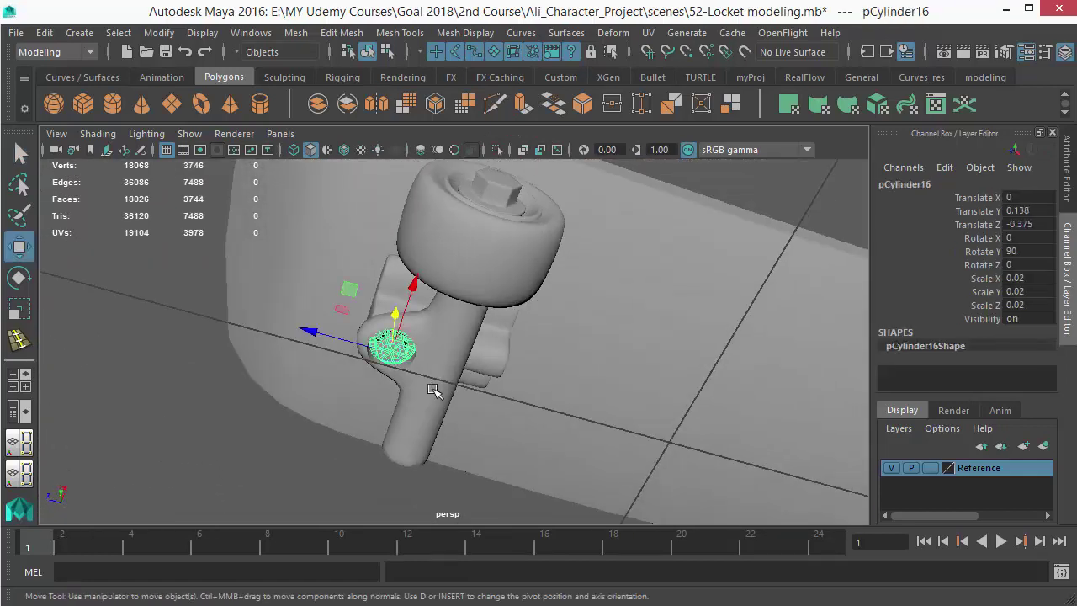
{"action": "scroll", "coordinate": [432, 390], "scroll_direction": "up", "scroll_amount": 2}
{"action": "left_click_drag", "start_coordinate": [396, 292], "coordinate": [469, 393]}
{"action": "key", "text": "r"}
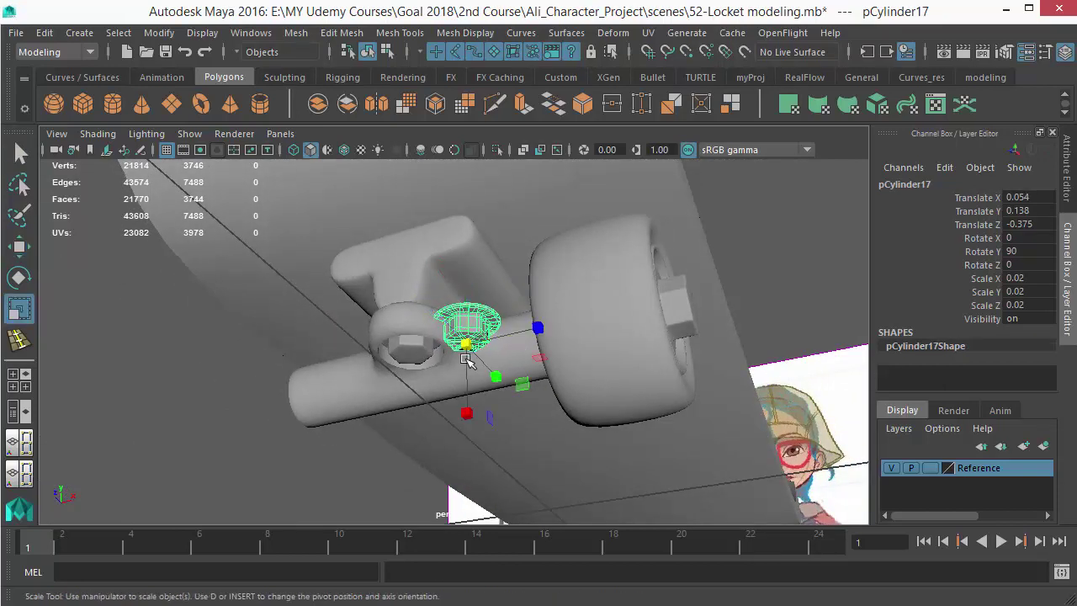
{"action": "left_click_drag", "start_coordinate": [467, 347], "coordinate": [441, 362]}
{"action": "key", "text": "w"}
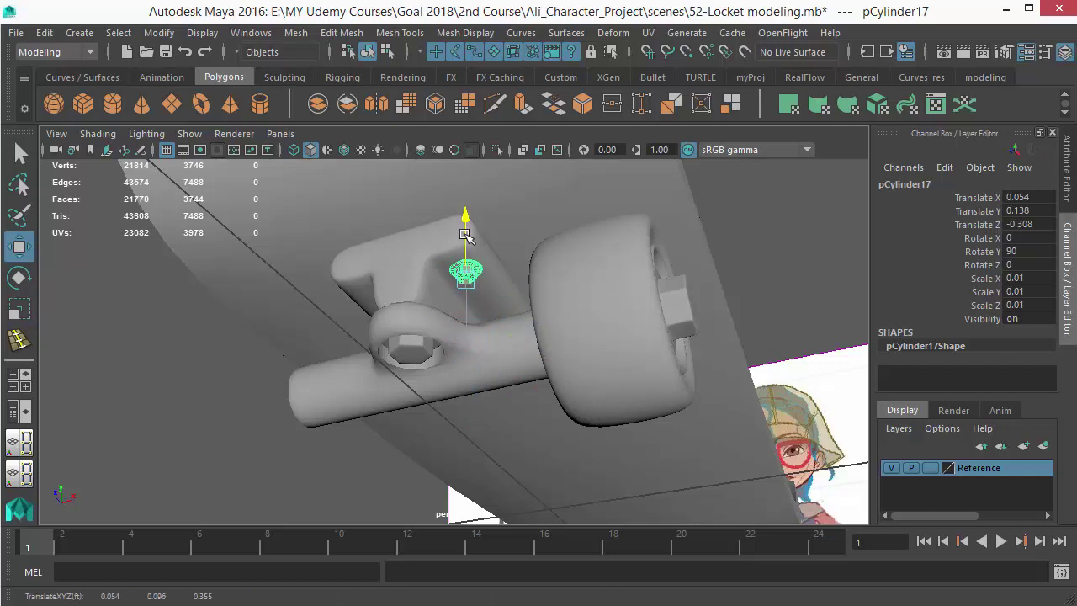
Duplicate the small nut and move the copy along X to the opposite side of the bracket's stem
{"action": "left_click_drag", "start_coordinate": [465, 246], "coordinate": [445, 321], "text": "alt"}
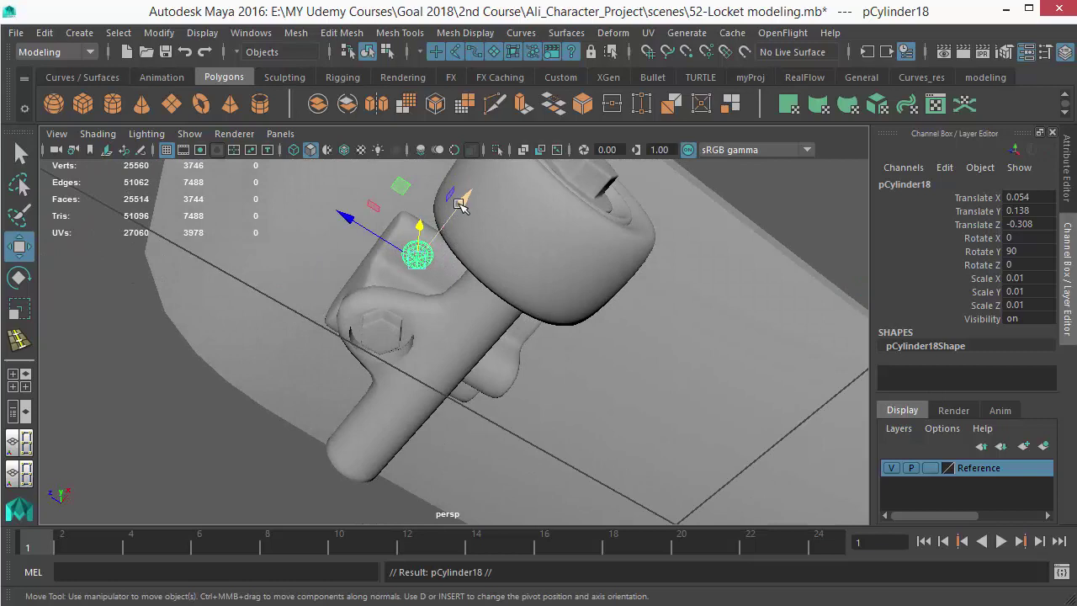
{"action": "left_click_drag", "start_coordinate": [455, 222], "coordinate": [455, 213]}
{"action": "left_click_drag", "start_coordinate": [425, 269], "coordinate": [541, 305], "text": "alt"}
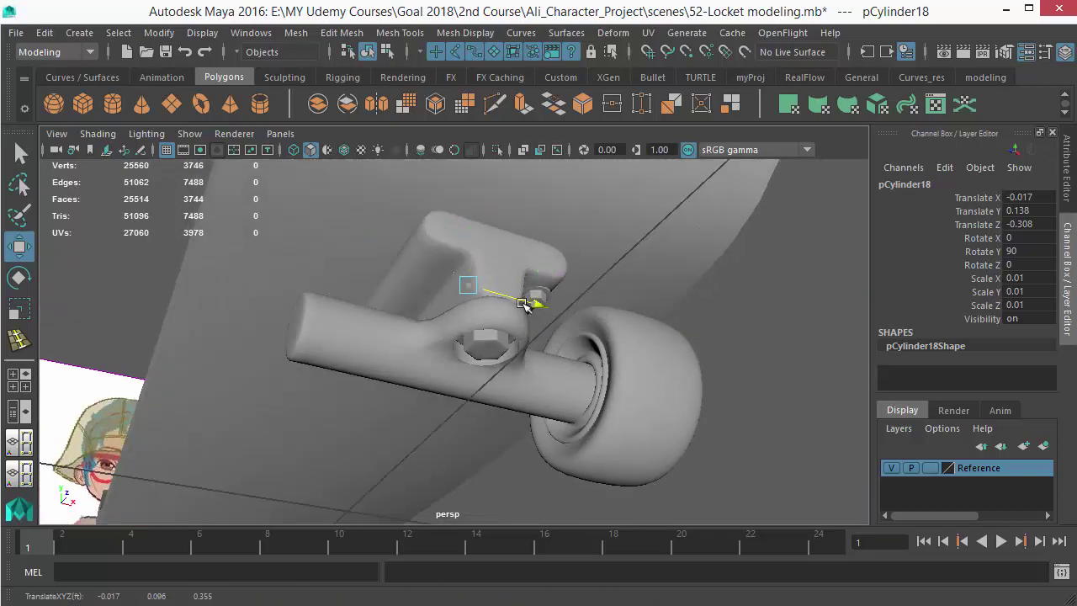
{"action": "middle_click_drag", "start_coordinate": [439, 335], "coordinate": [489, 345]}
{"action": "left_click_drag", "start_coordinate": [508, 359], "coordinate": [505, 316], "text": "alt"}
Select both small nuts, duplicate them and move the copies to the other end of the bracket
{"action": "left_click", "coordinate": [506, 267], "text": "shift"}
{"action": "left_click_drag", "start_coordinate": [515, 202], "coordinate": [506, 288]}
{"action": "left_click_drag", "start_coordinate": [506, 289], "coordinate": [512, 360], "text": "alt"}
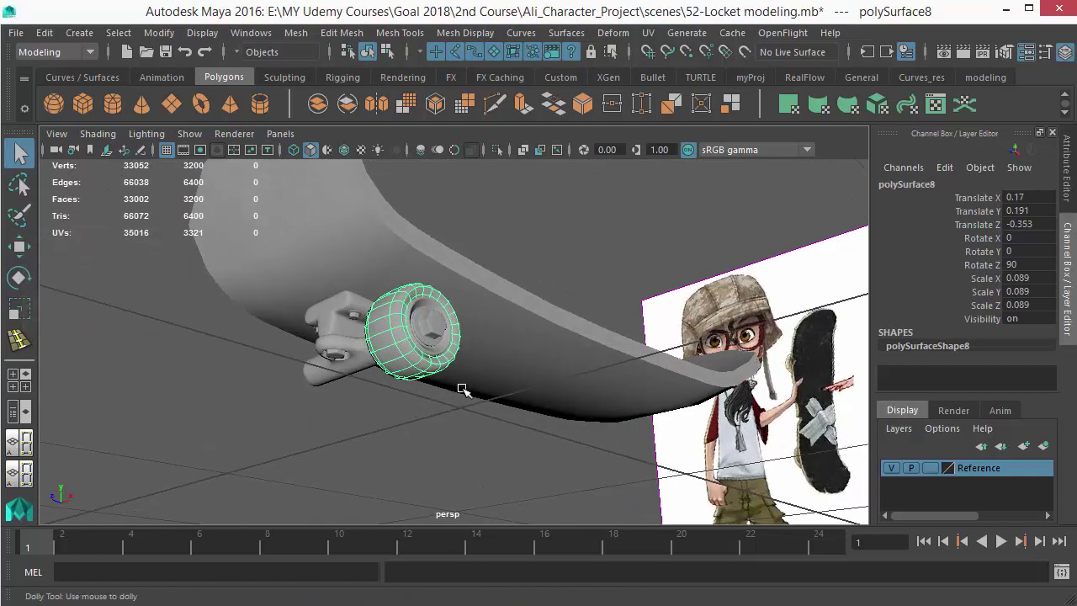
Select the wheel with its hub and nut parts, leaving out the axle, and group them
{"action": "right_click_drag", "start_coordinate": [462, 389], "coordinate": [487, 393], "text": "alt"}
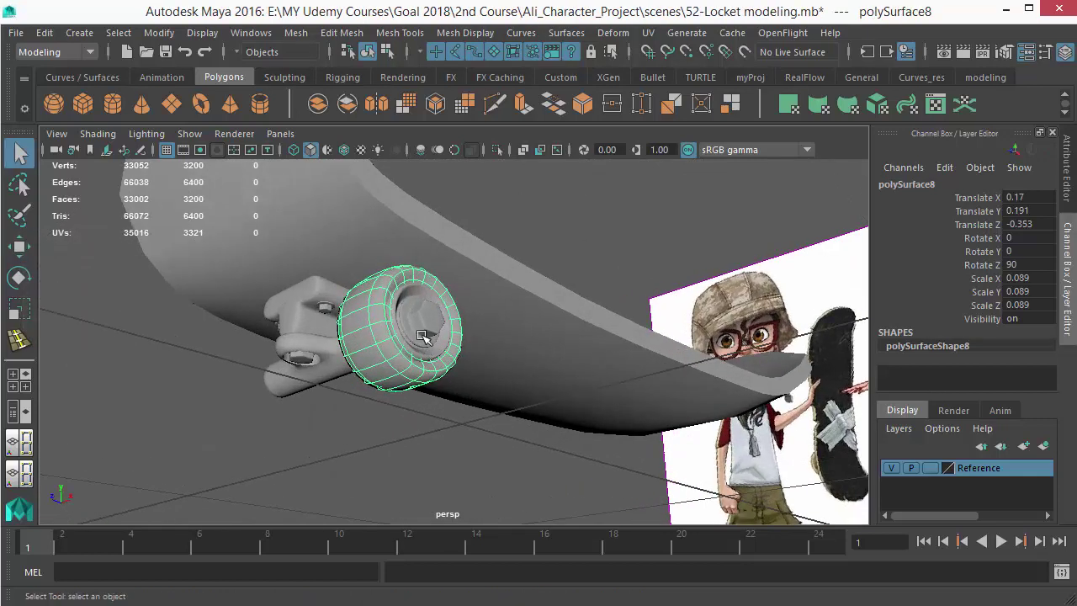
{"action": "key", "text": "Up"}
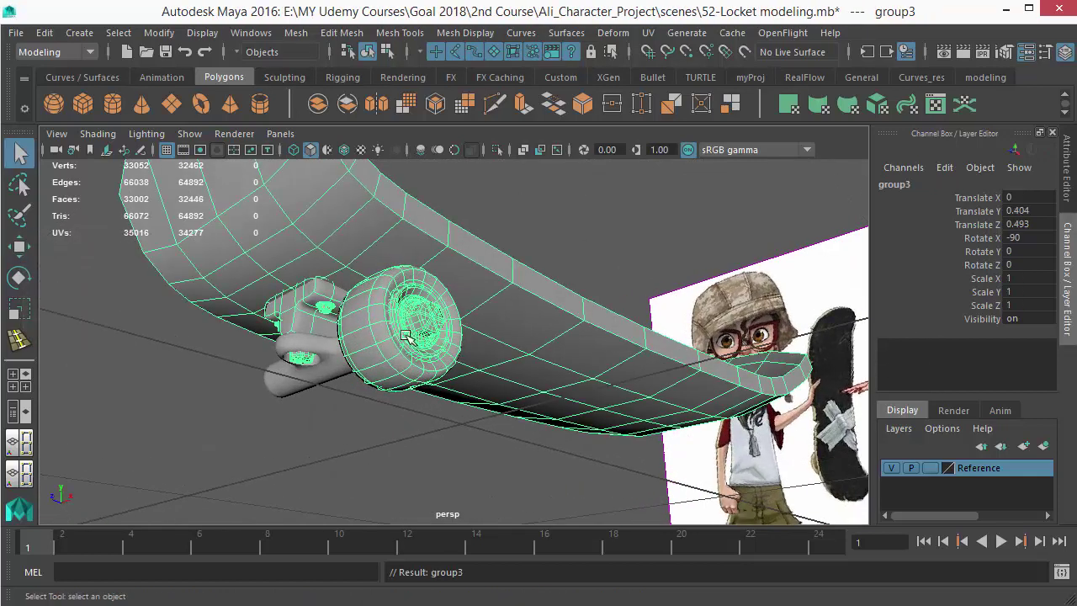
{"action": "left_click_drag", "start_coordinate": [429, 408], "coordinate": [513, 459], "text": "alt"}
{"action": "left_click_drag", "start_coordinate": [377, 425], "coordinate": [393, 379], "text": "alt"}
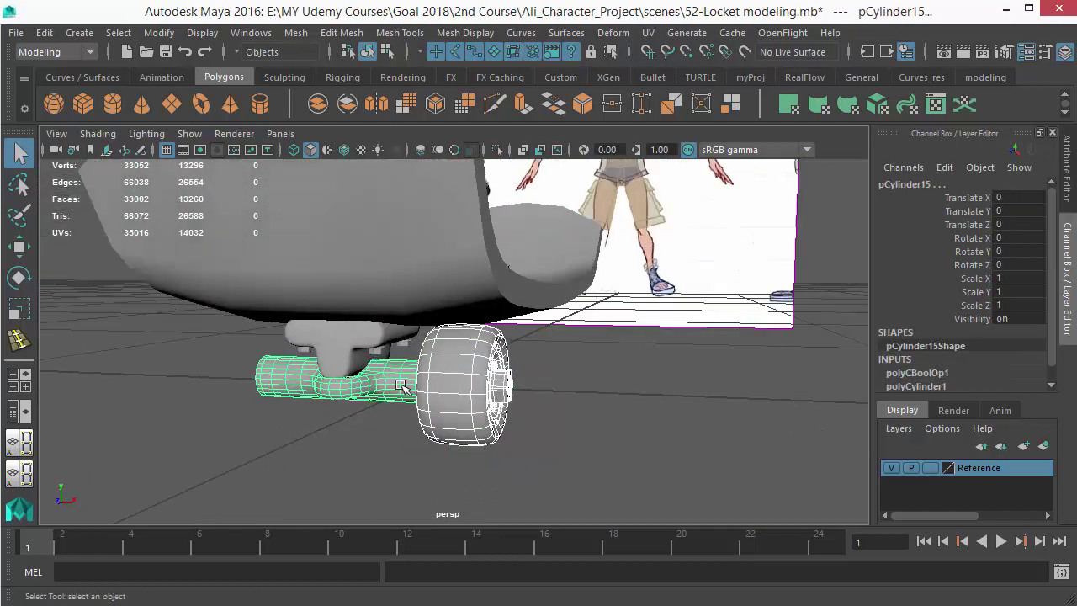
{"action": "left_click", "coordinate": [353, 392], "text": "ctrl"}
{"action": "left_click_drag", "start_coordinate": [476, 443], "coordinate": [480, 367], "text": "alt"}
{"action": "key", "text": "ctrl+g"}
{"action": "key", "text": "w"}
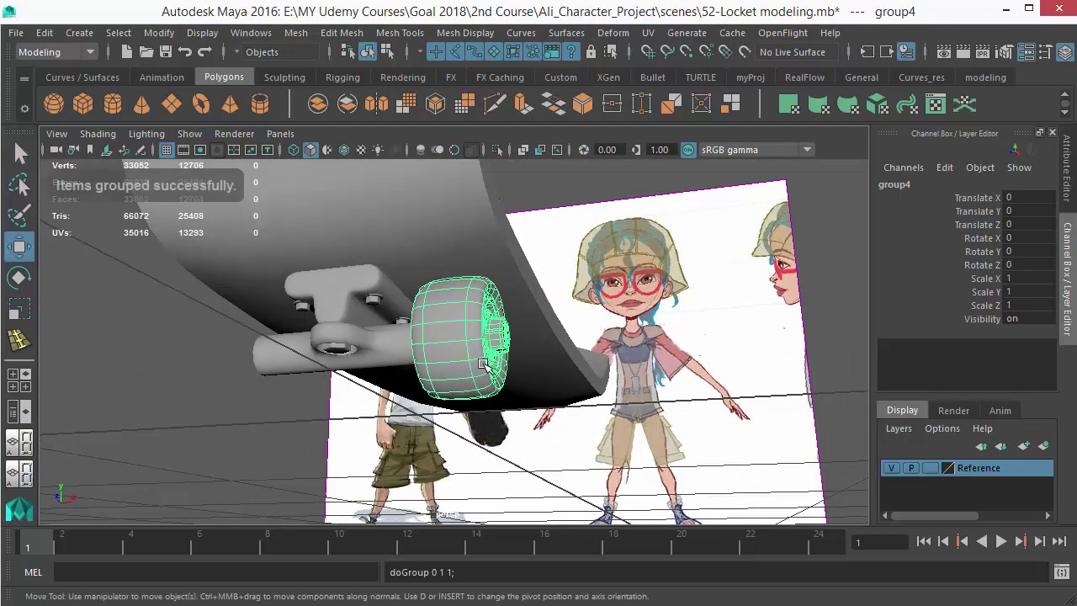
Duplicate the wheel group and set the copy's Scale X to -1 to mirror it to the axle's opposite end
{"action": "key", "text": "f"}
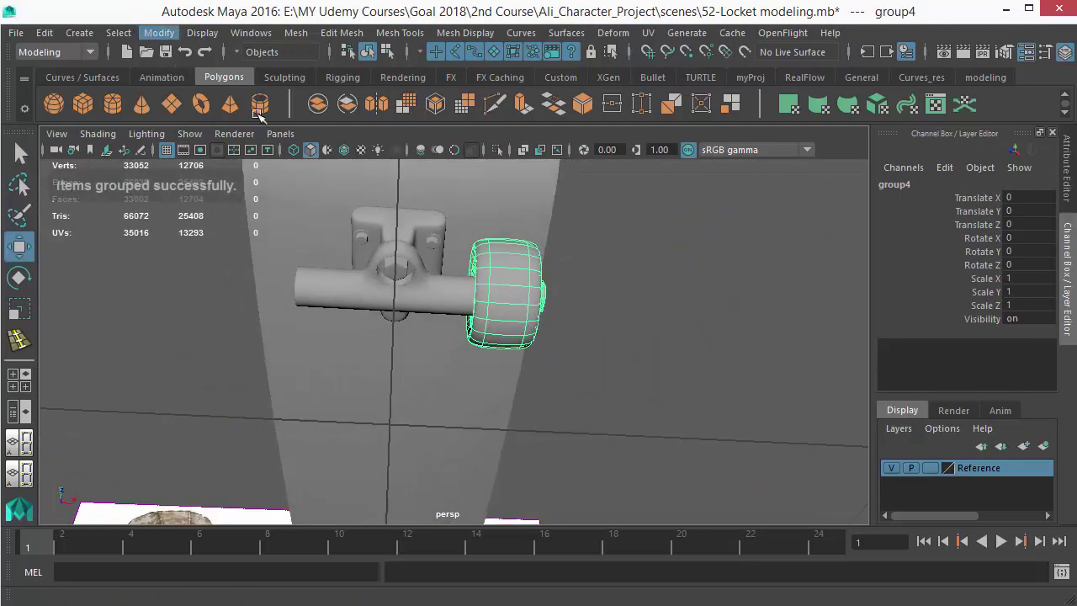
{"action": "right_click_drag", "start_coordinate": [534, 272], "coordinate": [437, 290], "text": "alt"}
{"action": "left_click_drag", "start_coordinate": [438, 291], "coordinate": [492, 442], "text": "alt"}
{"action": "key", "text": "space"}
{"action": "left_click_drag", "start_coordinate": [434, 329], "coordinate": [464, 390]}
{"action": "right_click_drag", "start_coordinate": [464, 389], "coordinate": [320, 285], "text": "alt"}
{"action": "right_click_drag", "start_coordinate": [401, 304], "coordinate": [475, 368], "text": "alt"}
{"action": "scroll", "coordinate": [476, 370], "scroll_direction": "up", "scroll_amount": 6}
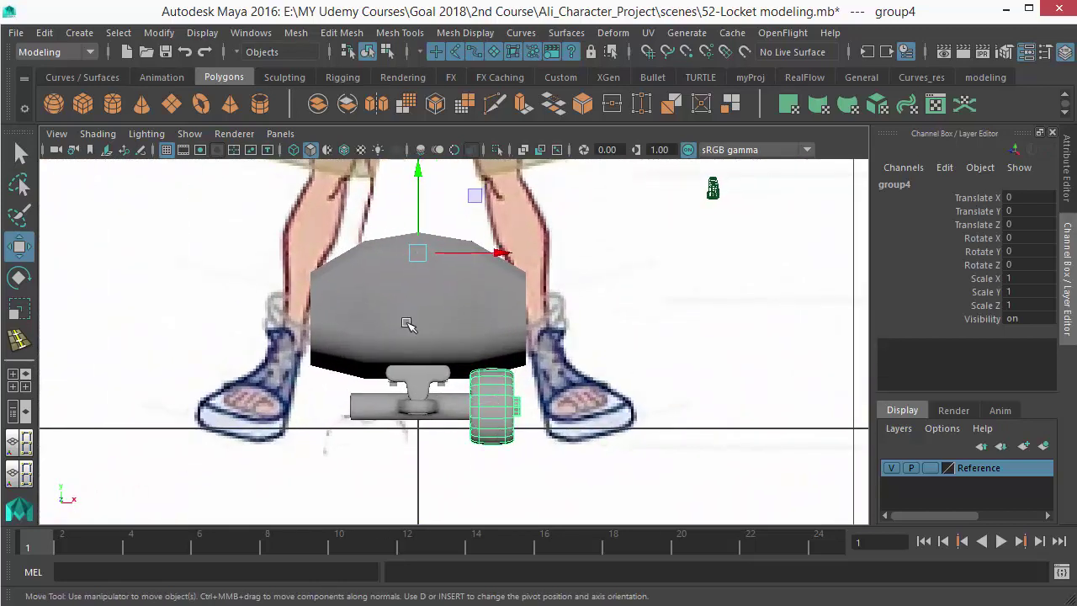
{"action": "scroll", "coordinate": [409, 330], "scroll_direction": "up", "scroll_amount": 2}
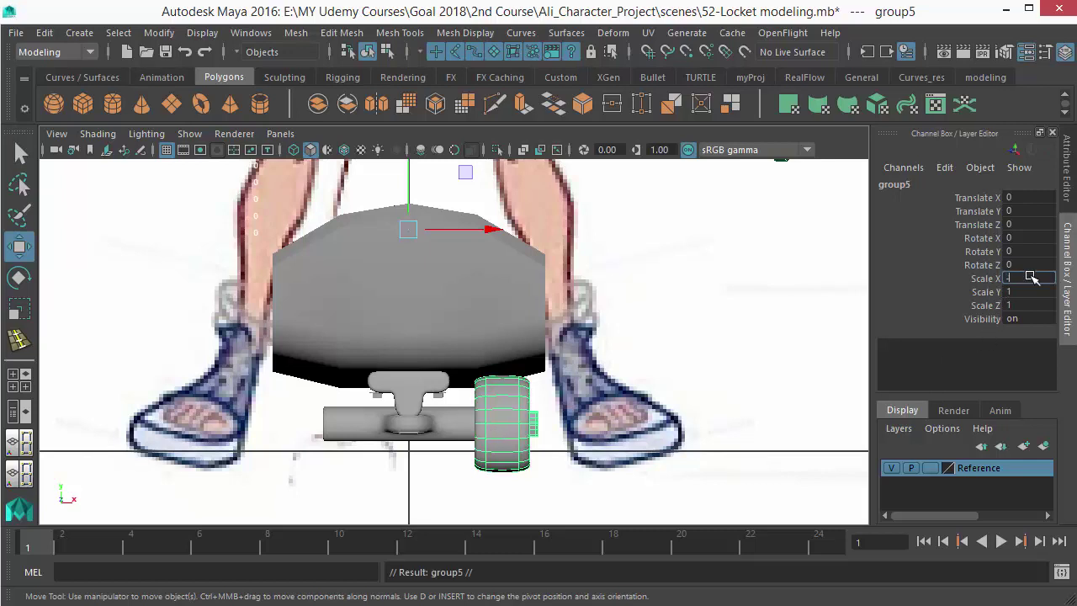
{"action": "key", "text": "Return"}
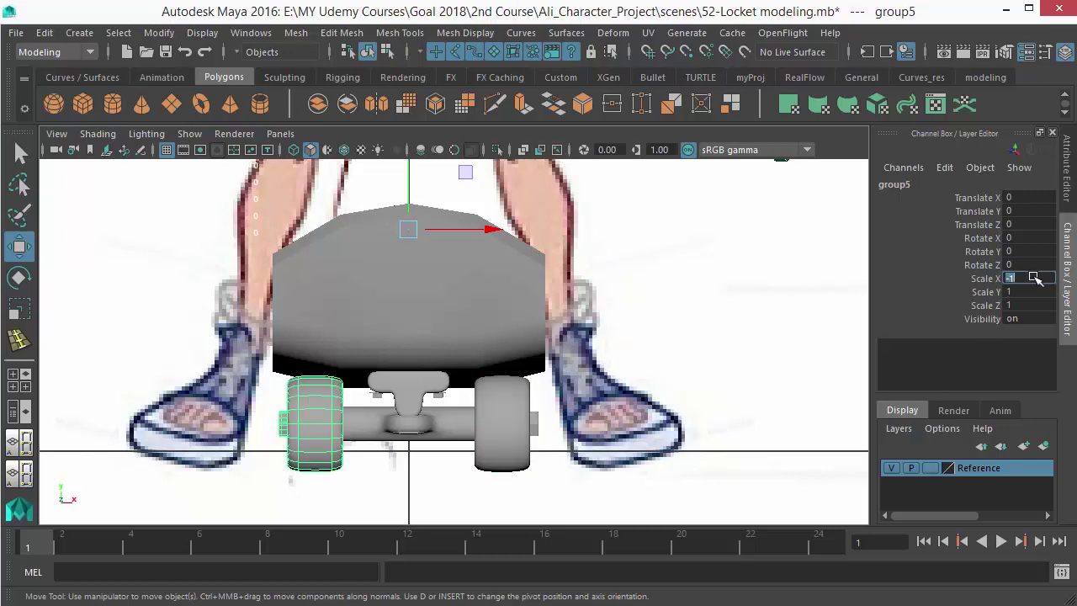
{"action": "scroll", "coordinate": [392, 326], "scroll_direction": "up", "scroll_amount": 1}
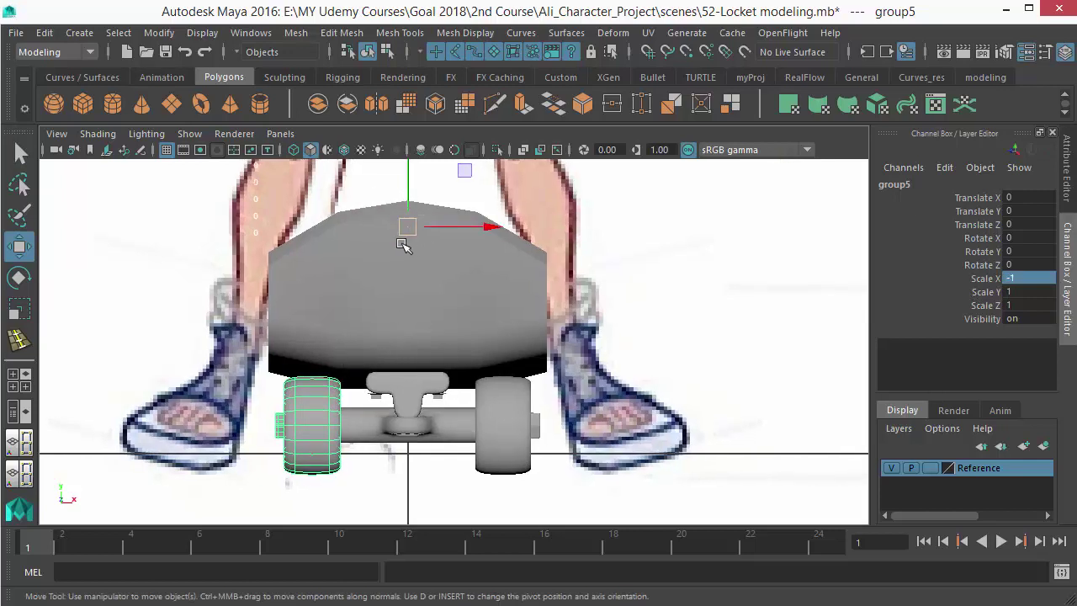
{"action": "middle_click_drag", "start_coordinate": [397, 291], "coordinate": [395, 310], "text": "alt"}
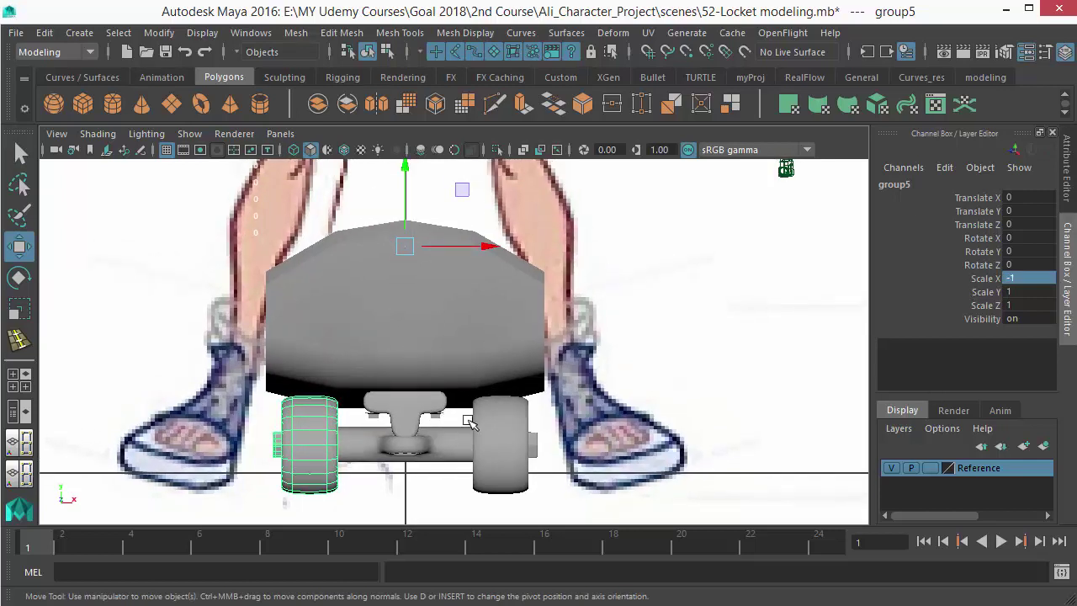
{"action": "scroll", "coordinate": [488, 421], "scroll_direction": "up", "scroll_amount": 1}
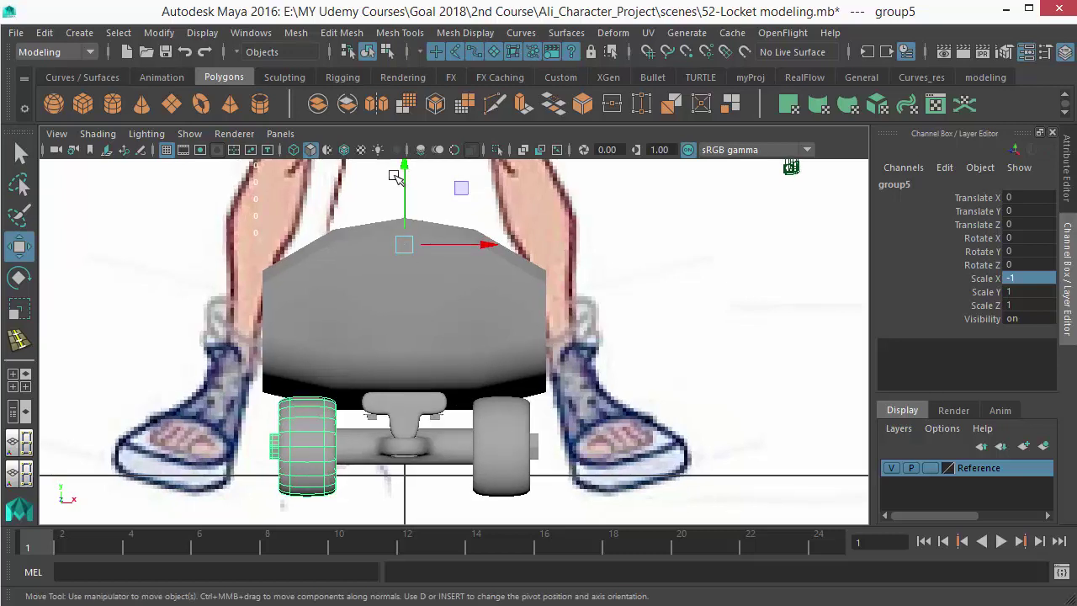
{"action": "middle_click_drag", "start_coordinate": [424, 351], "coordinate": [456, 442], "text": "alt"}
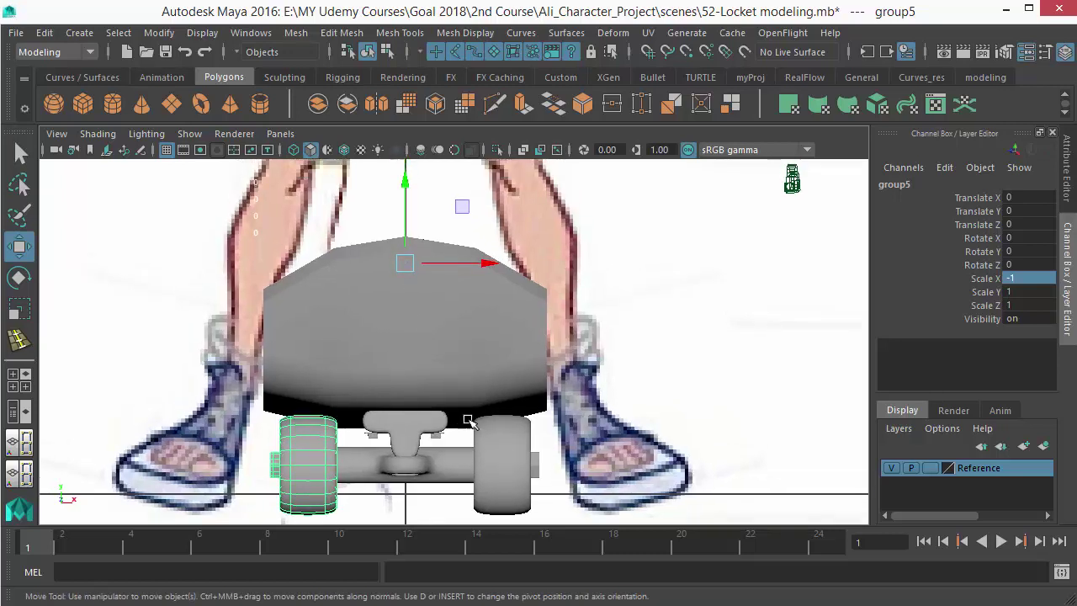
{"action": "middle_click_drag", "start_coordinate": [510, 389], "coordinate": [530, 395], "text": "alt"}
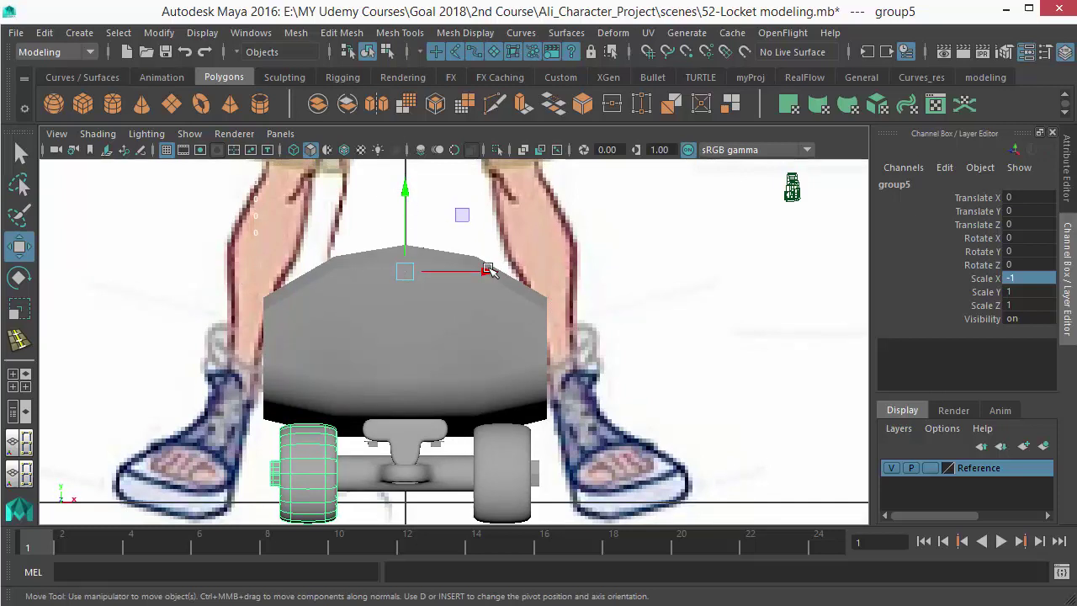
Select both wheels together with the truck parts, leaving out the deck, and group them
{"action": "scroll", "coordinate": [560, 315], "scroll_direction": "down", "scroll_amount": 5}
{"action": "left_click_drag", "start_coordinate": [560, 319], "coordinate": [336, 356], "text": "alt"}
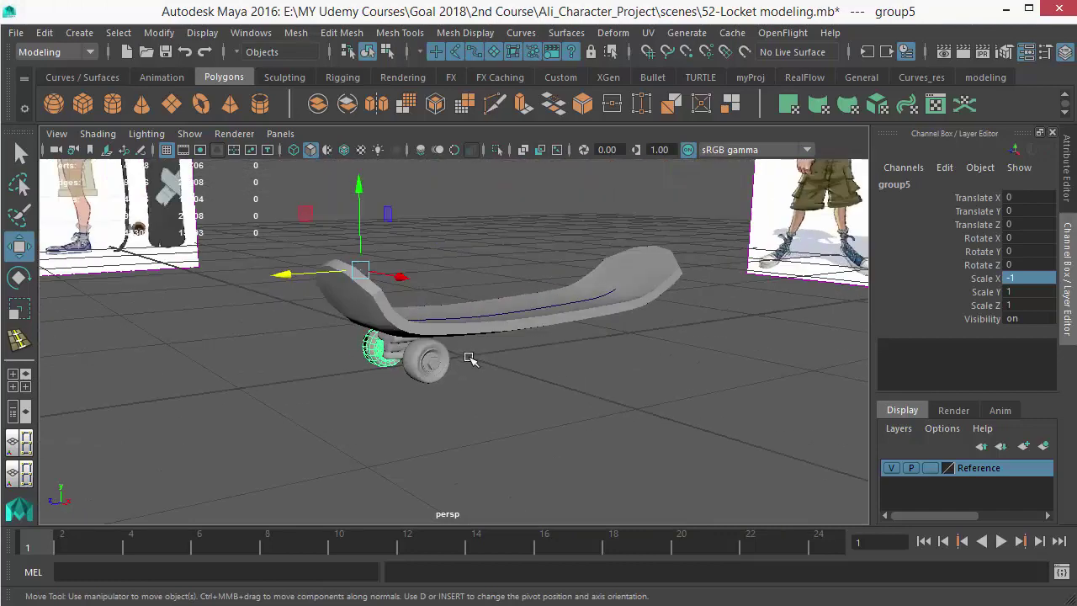
{"action": "key", "text": "q"}
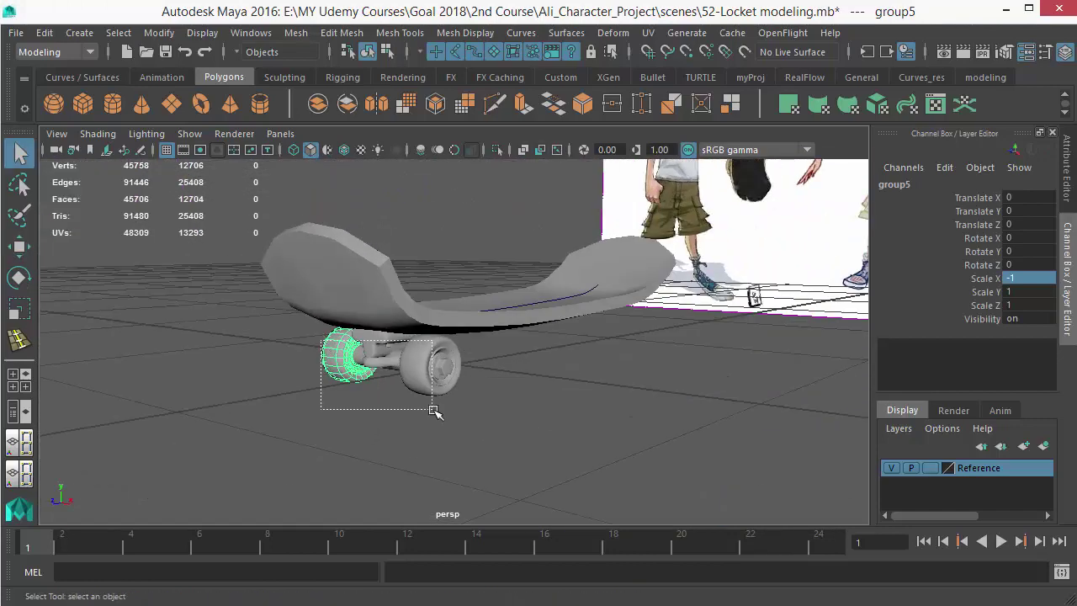
{"action": "left_click_drag", "start_coordinate": [436, 410], "coordinate": [354, 337]}
{"action": "left_click_drag", "start_coordinate": [425, 360], "coordinate": [402, 377], "text": "alt"}
{"action": "key", "text": "w"}
{"action": "key", "text": "ctrl+g"}
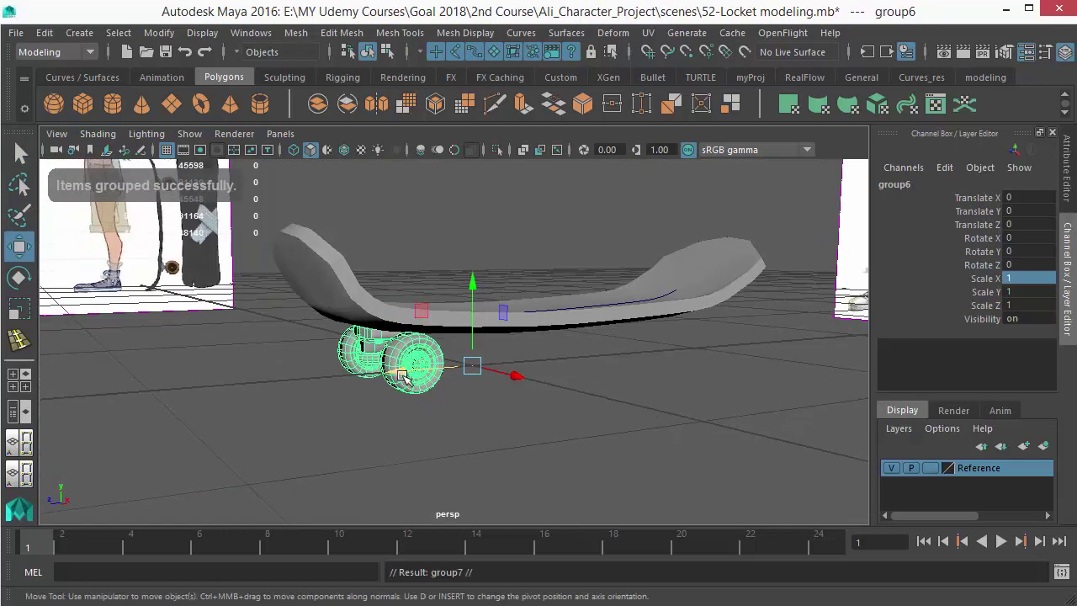
Duplicate the truck group and move the copy along Z under the other end of the deck, aligning it in the side view
{"action": "left_click_drag", "start_coordinate": [467, 375], "coordinate": [653, 370]}
{"action": "key", "text": "space"}
{"action": "key", "text": "space"}
{"action": "middle_click_drag", "start_coordinate": [688, 393], "coordinate": [643, 373], "text": "alt"}
{"action": "right_click_drag", "start_coordinate": [631, 396], "coordinate": [646, 405], "text": "alt"}
{"action": "left_click_drag", "start_coordinate": [687, 394], "coordinate": [628, 406]}
{"action": "right_click_drag", "start_coordinate": [661, 394], "coordinate": [580, 387], "text": "alt"}
{"action": "middle_click_drag", "start_coordinate": [581, 387], "coordinate": [577, 363], "text": "alt"}
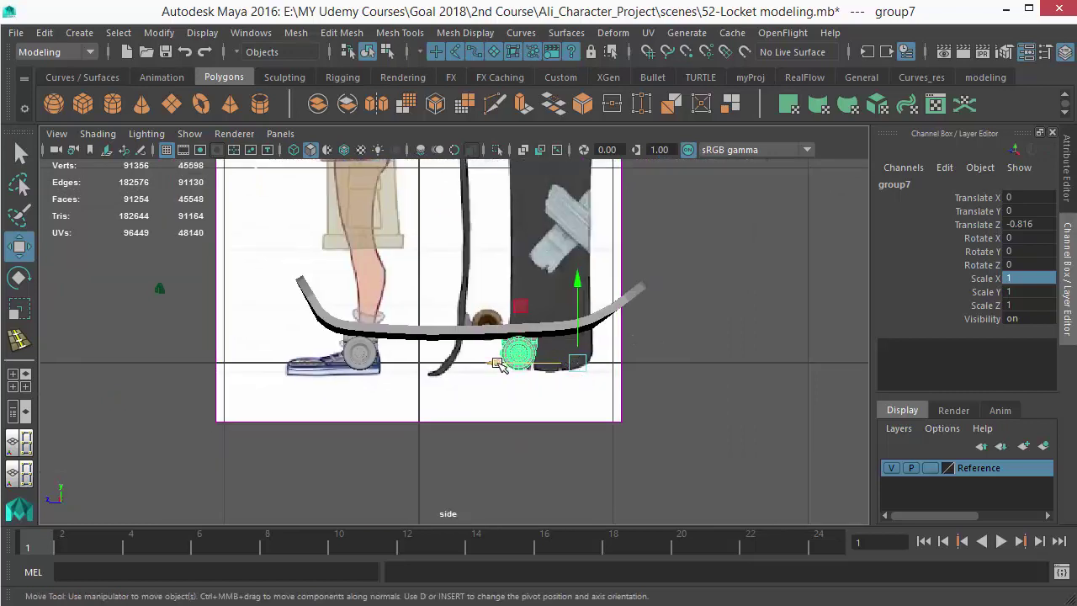
{"action": "left_click_drag", "start_coordinate": [502, 364], "coordinate": [576, 361]}
Select the deck in the perspective view and preview it smoothed
{"action": "key", "text": "space"}
{"action": "left_click", "coordinate": [505, 401]}
{"action": "left_click_drag", "start_coordinate": [505, 402], "coordinate": [367, 329], "text": "alt"}
{"action": "key", "text": "q"}
{"action": "left_click", "coordinate": [411, 301]}
{"action": "key", "text": "3"}
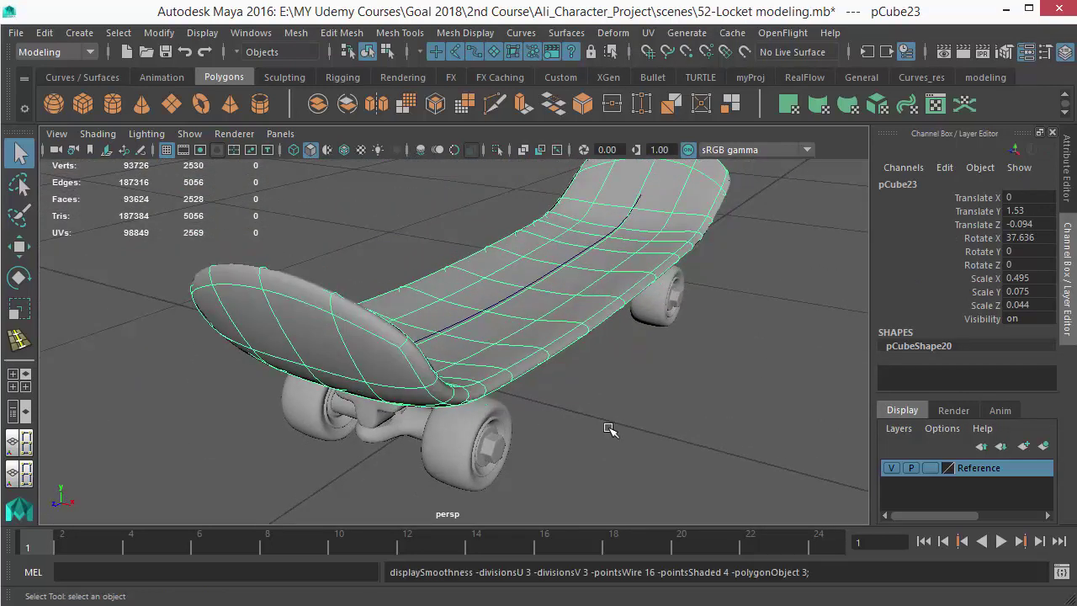
{"action": "left_click", "coordinate": [611, 433]}
{"action": "left_click_drag", "start_coordinate": [599, 423], "coordinate": [525, 367], "text": "alt"}
{"action": "left_click", "coordinate": [534, 383]}
{"action": "right_click_drag", "start_coordinate": [524, 323], "coordinate": [503, 284], "text": "shift"}
{"action": "left_click_drag", "start_coordinate": [444, 364], "coordinate": [597, 421], "text": "alt"}
{"action": "key", "text": "ctrl+z"}
{"action": "left_click", "coordinate": [597, 421]}
Select the full loop of narrow side faces around the deck's edge
{"action": "left_click", "coordinate": [530, 368]}
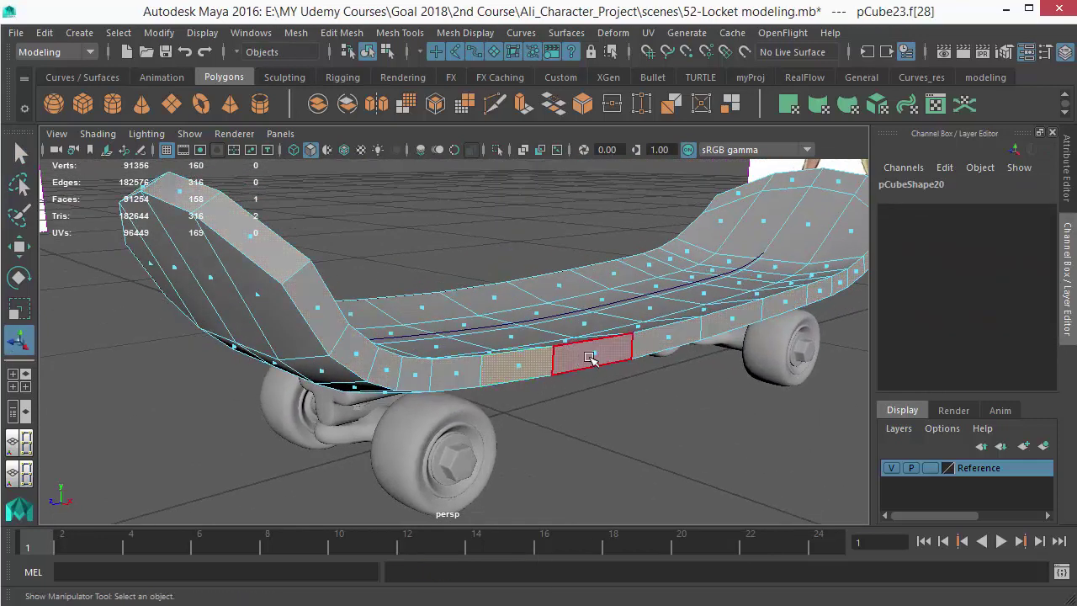
{"action": "left_click", "coordinate": [590, 359]}
{"action": "left_click_drag", "start_coordinate": [589, 359], "coordinate": [578, 383], "text": "alt"}
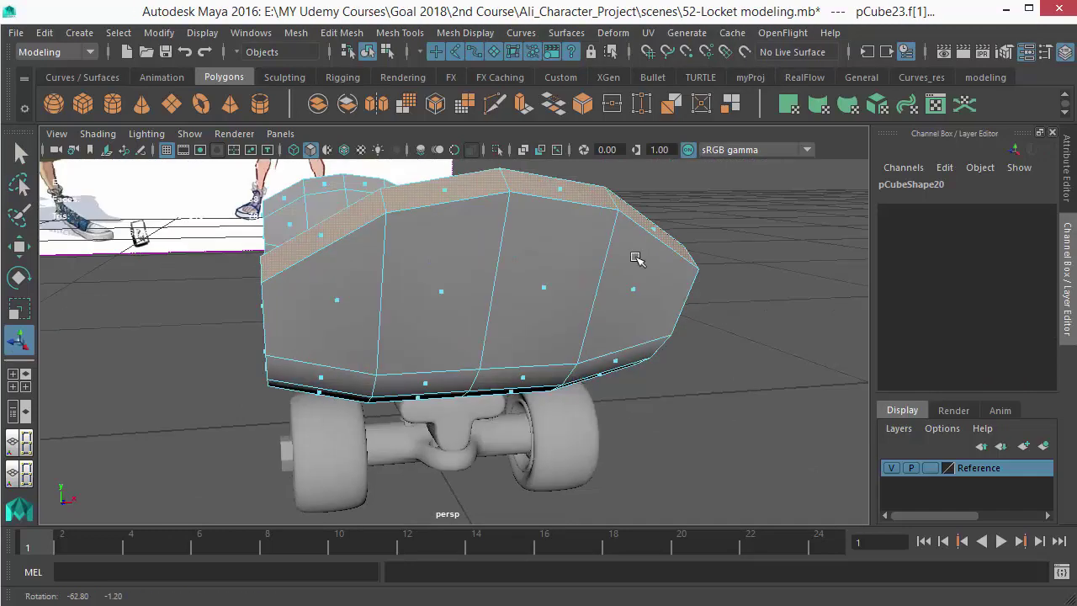
{"action": "left_click_drag", "start_coordinate": [636, 253], "coordinate": [481, 283], "text": "alt"}
Extrude the deck's side faces with an offset of 0.32 and a thickness of 0.48
{"action": "right_click_drag", "start_coordinate": [480, 283], "coordinate": [496, 314], "text": "shift"}
{"action": "left_click_drag", "start_coordinate": [496, 315], "coordinate": [576, 353], "text": "alt"}
{"action": "left_click", "coordinate": [627, 216]}
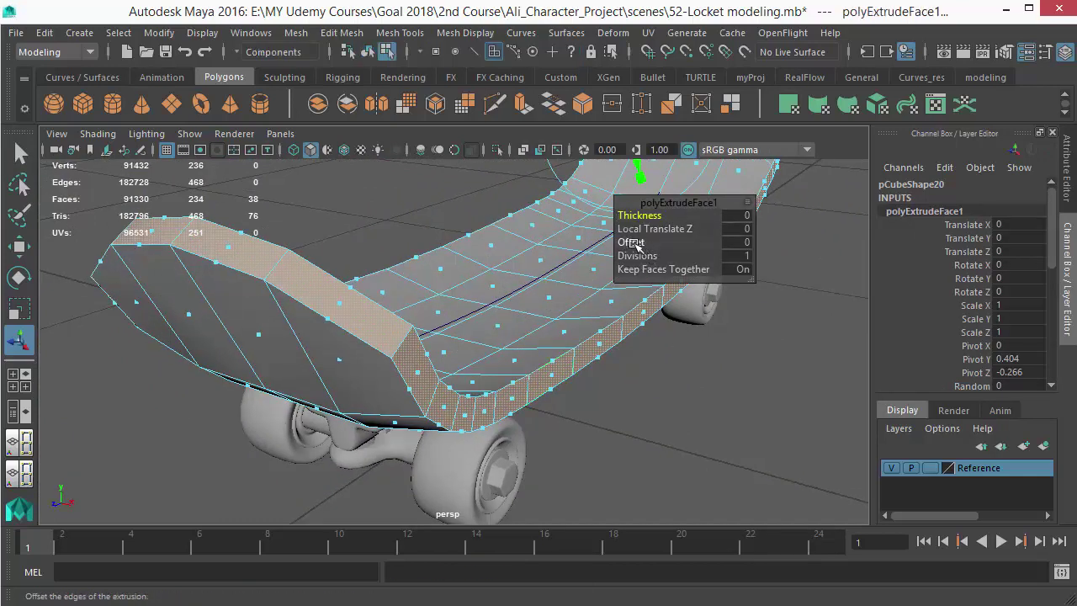
{"action": "left_click_drag", "start_coordinate": [637, 244], "coordinate": [654, 243]}
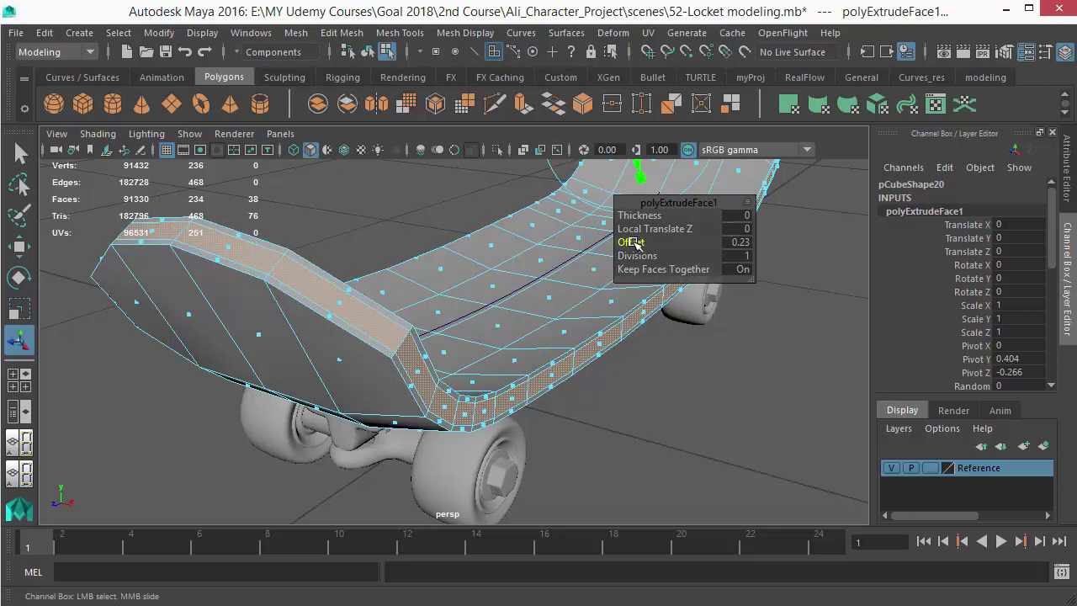
{"action": "mouse_move", "coordinate": [635, 243]}
{"action": "left_mouse_down"}
{"action": "mouse_move", "coordinate": [651, 245]}
{"action": "mouse_move", "coordinate": [637, 245]}
{"action": "left_mouse_up"}
{"action": "right_click_drag", "start_coordinate": [468, 231], "coordinate": [637, 207], "text": "alt"}
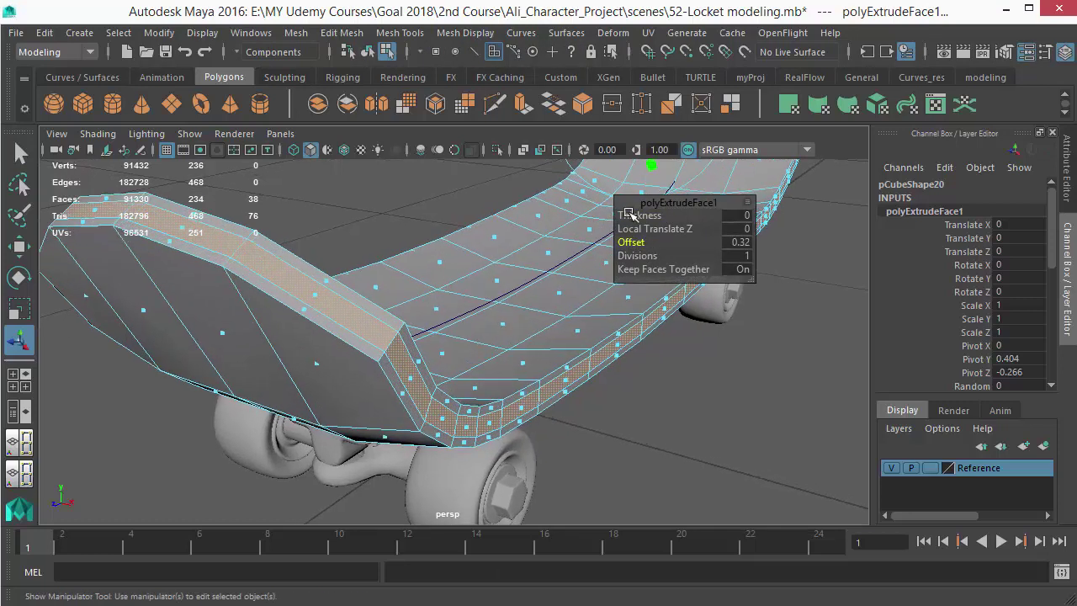
{"action": "left_click_drag", "start_coordinate": [633, 217], "coordinate": [674, 233]}
{"action": "left_click_drag", "start_coordinate": [558, 329], "coordinate": [511, 289], "text": "alt"}
{"action": "left_click_drag", "start_coordinate": [523, 338], "coordinate": [478, 261], "text": "alt"}
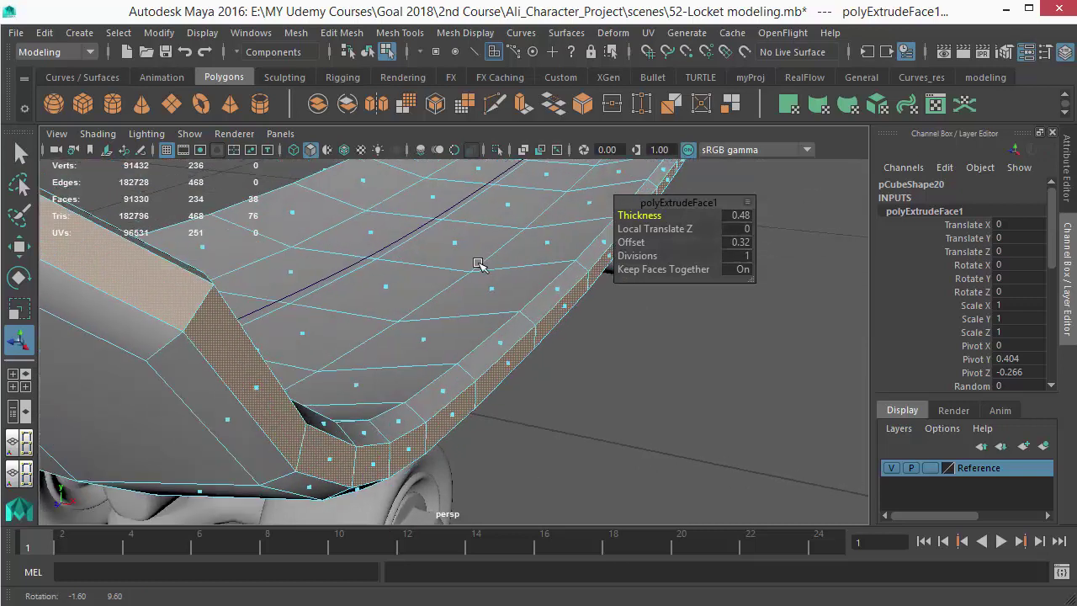
Try to insert an edge loop around the deck's upper surface close to the rim
{"action": "right_click_drag", "start_coordinate": [478, 264], "coordinate": [559, 120]}
{"action": "right_click_drag", "start_coordinate": [485, 291], "coordinate": [409, 261], "text": "shift"}
{"action": "left_click_drag", "start_coordinate": [449, 320], "coordinate": [531, 305], "text": "alt"}
{"action": "left_click_drag", "start_coordinate": [531, 305], "coordinate": [315, 339], "text": "alt"}
{"action": "left_click_drag", "start_coordinate": [438, 360], "coordinate": [345, 329], "text": "alt"}
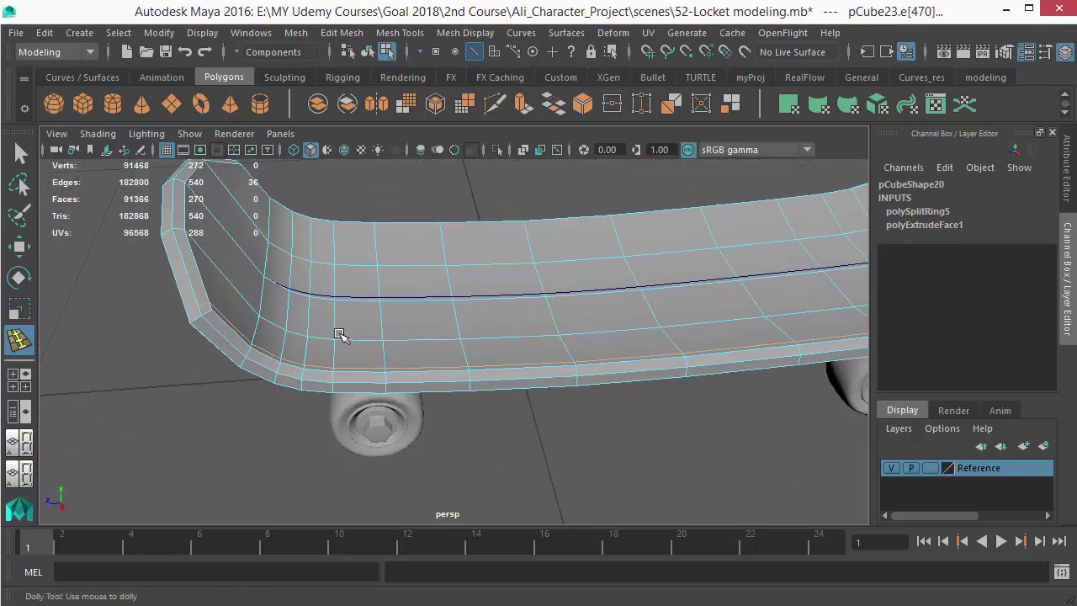
{"action": "key", "text": "ctrl+z"}
Try to select the deck's top surface by picking four middle faces and growing the selection
{"action": "key", "text": "q"}
{"action": "left_click_drag", "start_coordinate": [469, 341], "coordinate": [510, 307], "text": "alt"}
{"action": "right_click_drag", "start_coordinate": [521, 245], "coordinate": [523, 210]}
{"action": "left_click_drag", "start_coordinate": [530, 221], "coordinate": [622, 287], "text": "alt"}
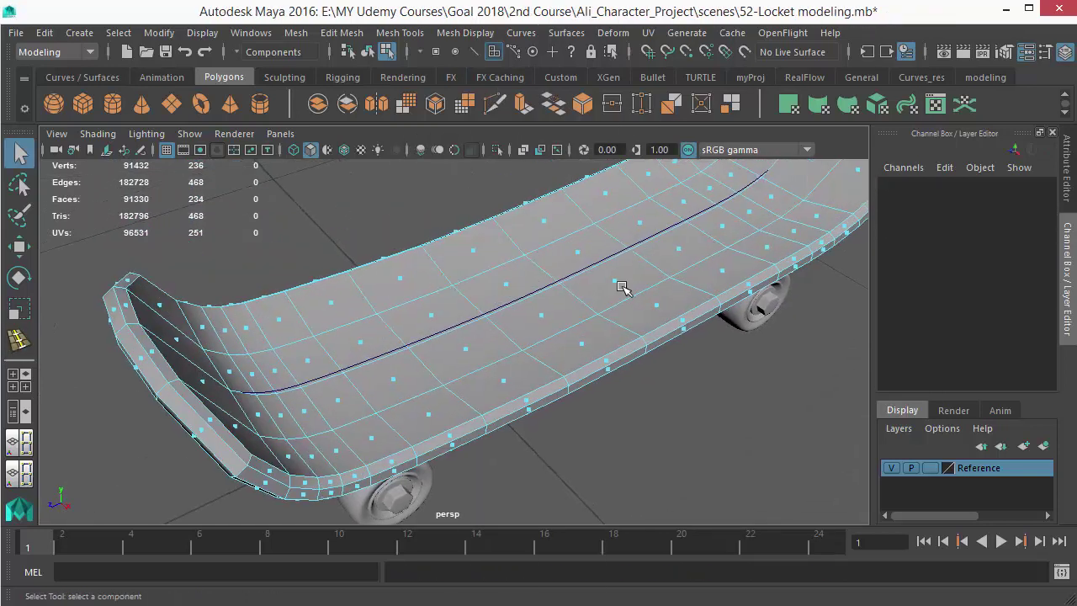
{"action": "left_click", "coordinate": [508, 284]}
{"action": "left_click", "coordinate": [571, 256], "text": "shift"}
{"action": "left_click", "coordinate": [603, 278], "text": "shift"}
{"action": "left_click", "coordinate": [538, 313], "text": "shift"}
{"action": "right_click_drag", "start_coordinate": [641, 352], "coordinate": [553, 351], "text": "alt"}
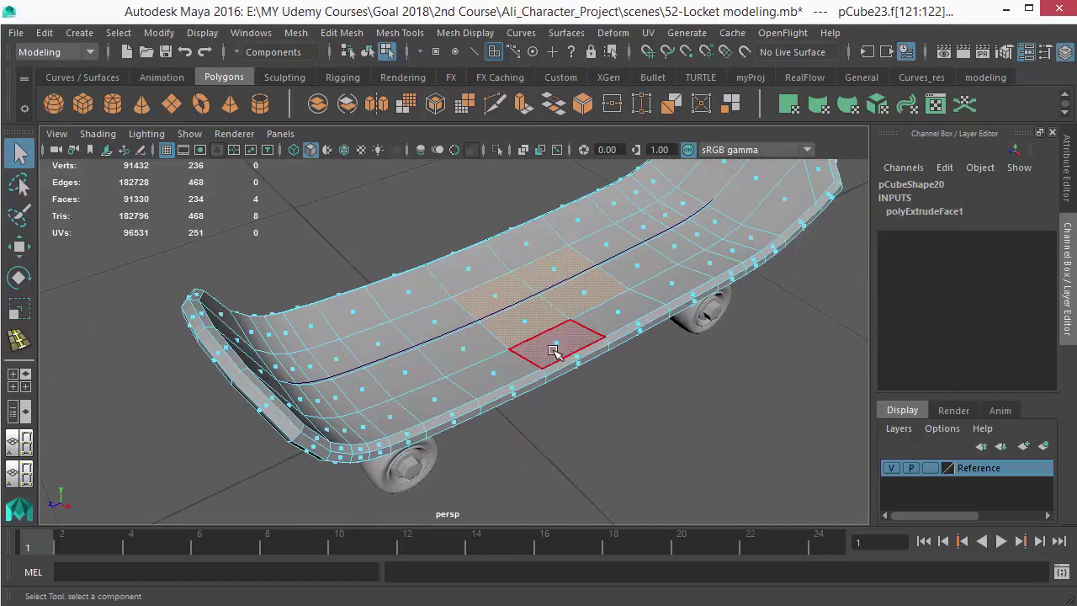
{"action": "key", "text": "shift+period"}
{"action": "left_click_drag", "start_coordinate": [766, 240], "coordinate": [565, 319], "text": "alt"}
Select the two middle rows of faces running along the deck, working in the top view
{"action": "key", "text": "space"}
{"action": "right_click_drag", "start_coordinate": [548, 314], "coordinate": [828, 551], "text": "alt"}
{"action": "left_click", "coordinate": [474, 294]}
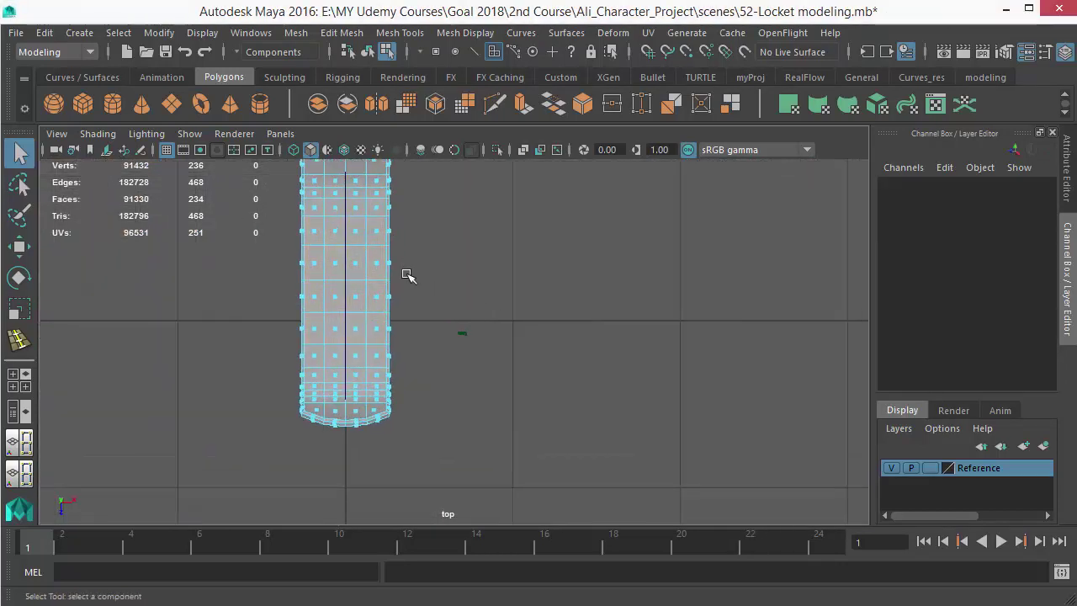
{"action": "middle_click_drag", "start_coordinate": [424, 318], "coordinate": [451, 386], "text": "alt"}
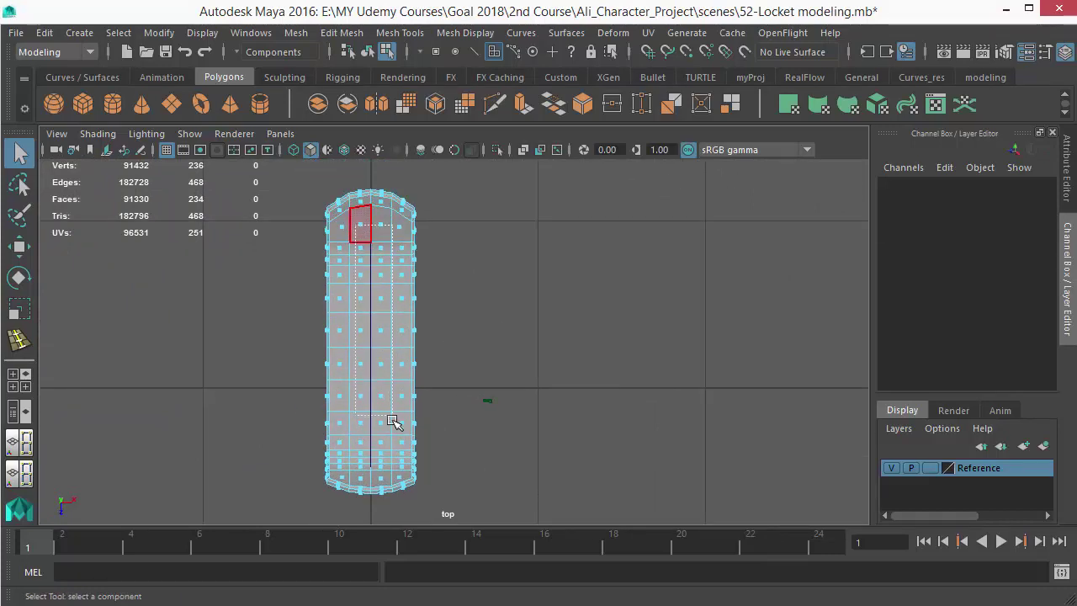
{"action": "left_click_drag", "start_coordinate": [457, 463], "coordinate": [392, 471]}
{"action": "key", "text": "space"}
{"action": "left_click_drag", "start_coordinate": [553, 428], "coordinate": [533, 204]}
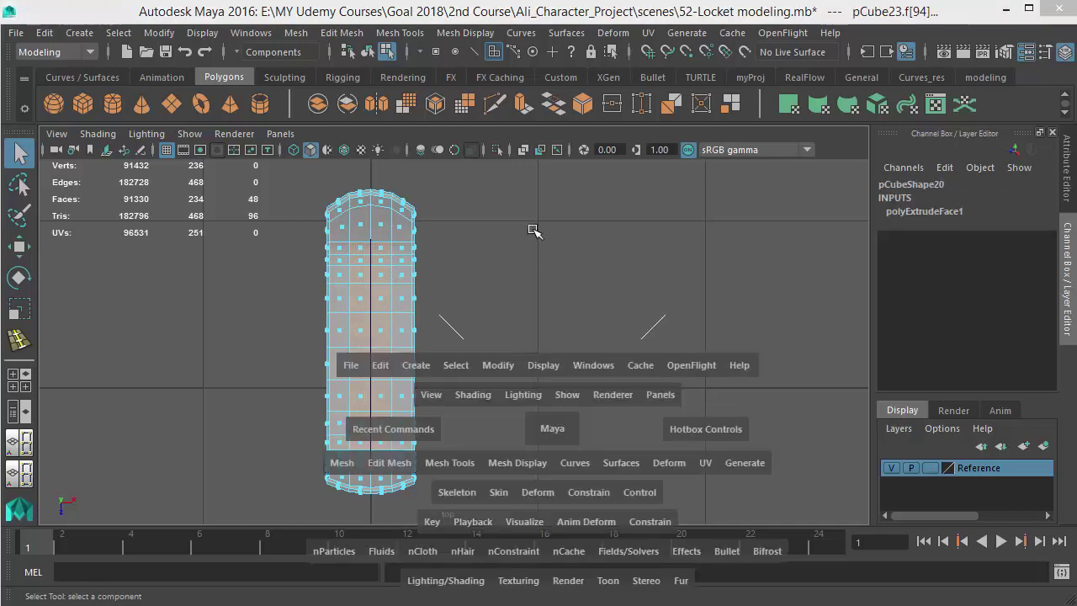
Grow the face selection outward across the deck to its raised rim
{"action": "right_click_drag", "start_coordinate": [452, 300], "coordinate": [523, 349], "text": "alt"}
{"action": "left_click_drag", "start_coordinate": [522, 349], "coordinate": [421, 282], "text": "alt"}
{"action": "middle_click_drag", "start_coordinate": [421, 282], "coordinate": [412, 300], "text": "alt"}
{"action": "left_click_drag", "start_coordinate": [411, 301], "coordinate": [562, 222], "text": "alt"}
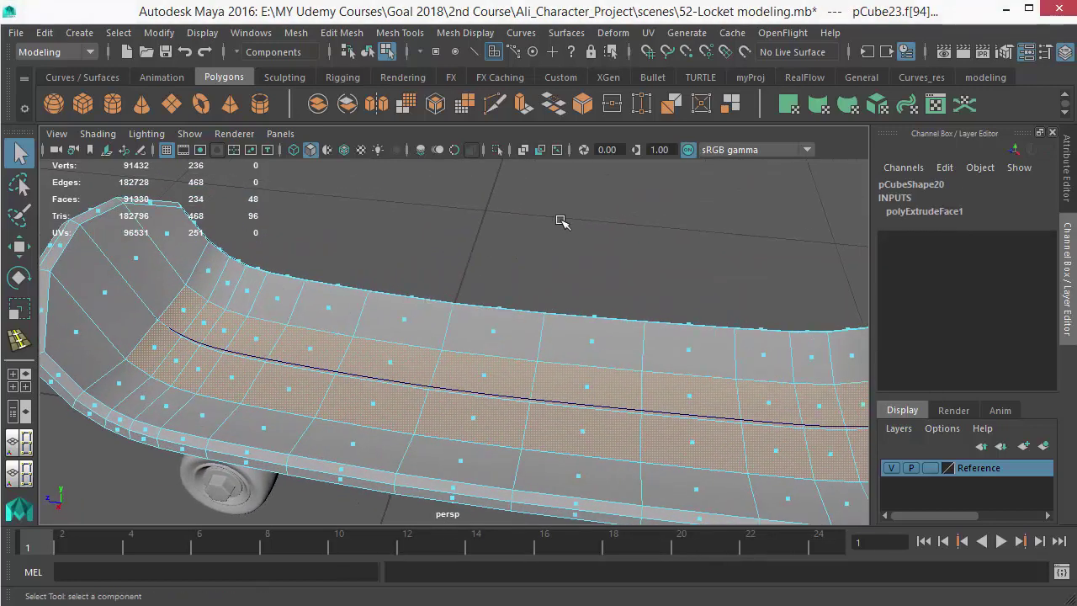
{"action": "key", "text": "shift+period"}
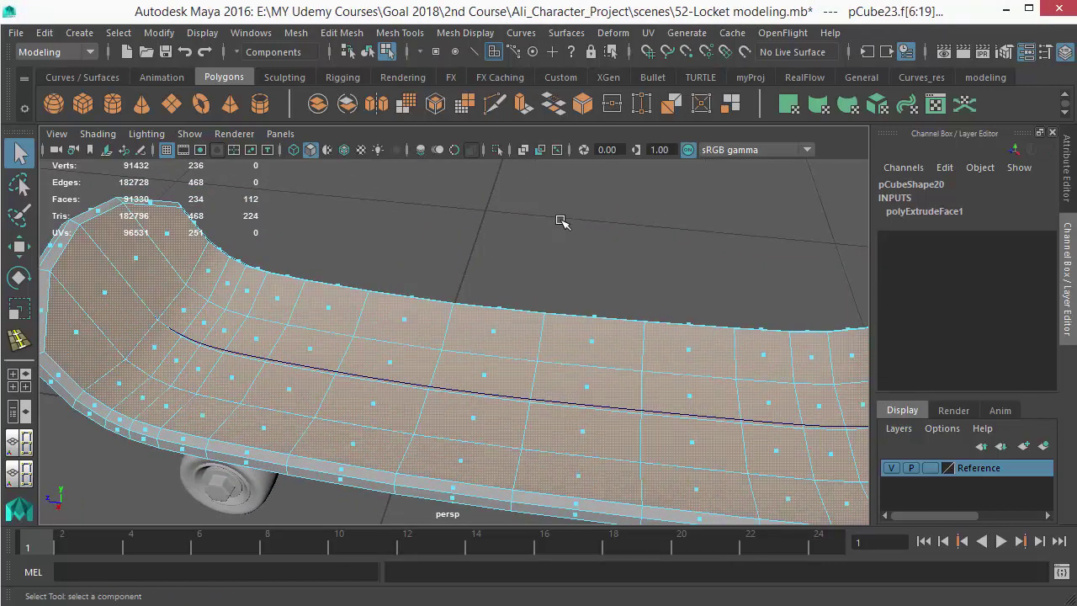
Add the remaining unselected corner faces at the deck's end to the selection
{"action": "left_click_drag", "start_coordinate": [452, 298], "coordinate": [758, 308], "text": "alt"}
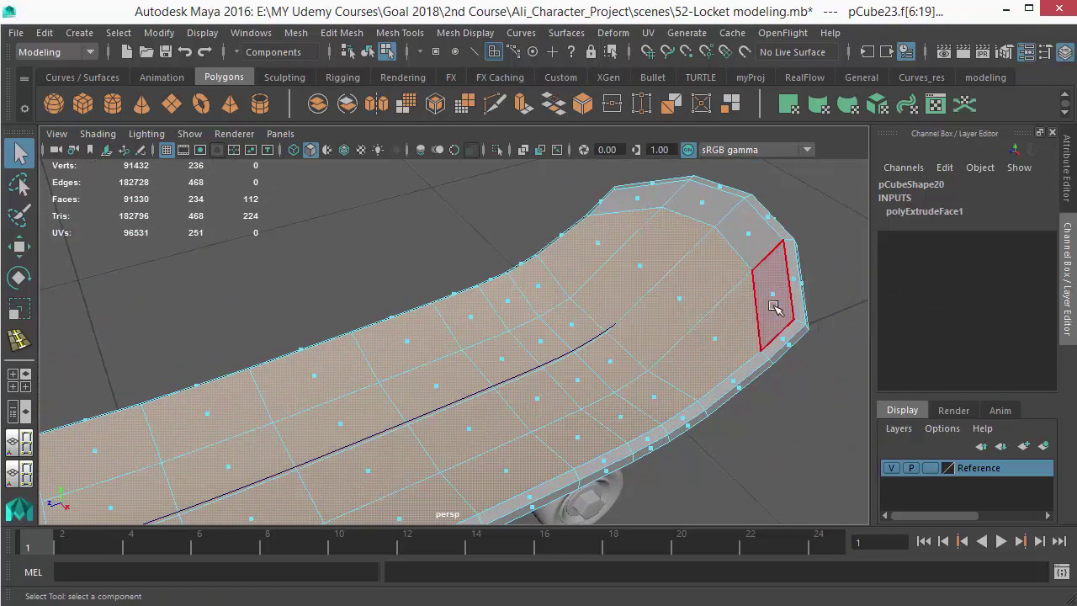
{"action": "left_click", "coordinate": [774, 307], "text": "shift"}
{"action": "left_click", "coordinate": [637, 206], "text": "shift"}
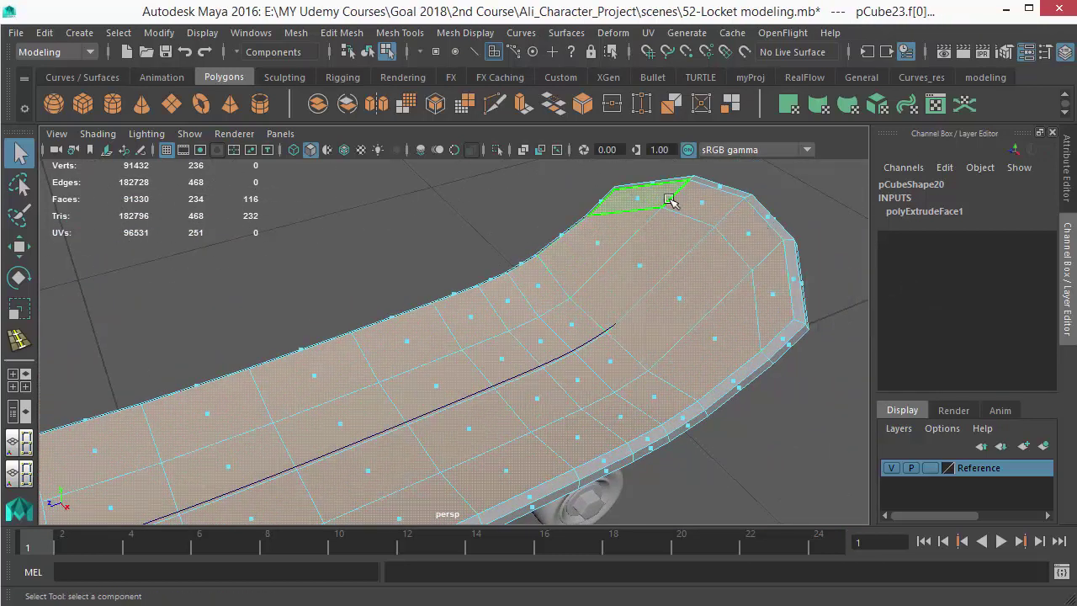
{"action": "left_click_drag", "start_coordinate": [605, 407], "coordinate": [467, 363], "text": "alt"}
{"action": "left_click", "coordinate": [584, 271], "text": "shift"}
{"action": "left_click", "coordinate": [701, 331], "text": "shift"}
{"action": "left_click_drag", "start_coordinate": [701, 331], "coordinate": [587, 352], "text": "alt"}
{"action": "right_click_drag", "start_coordinate": [603, 258], "coordinate": [615, 268], "text": "alt"}
{"action": "left_click_drag", "start_coordinate": [683, 316], "coordinate": [639, 334], "text": "alt"}
{"action": "middle_click_drag", "start_coordinate": [639, 334], "coordinate": [581, 312], "text": "alt"}
{"action": "right_click_drag", "start_coordinate": [536, 383], "coordinate": [587, 442], "text": "alt"}
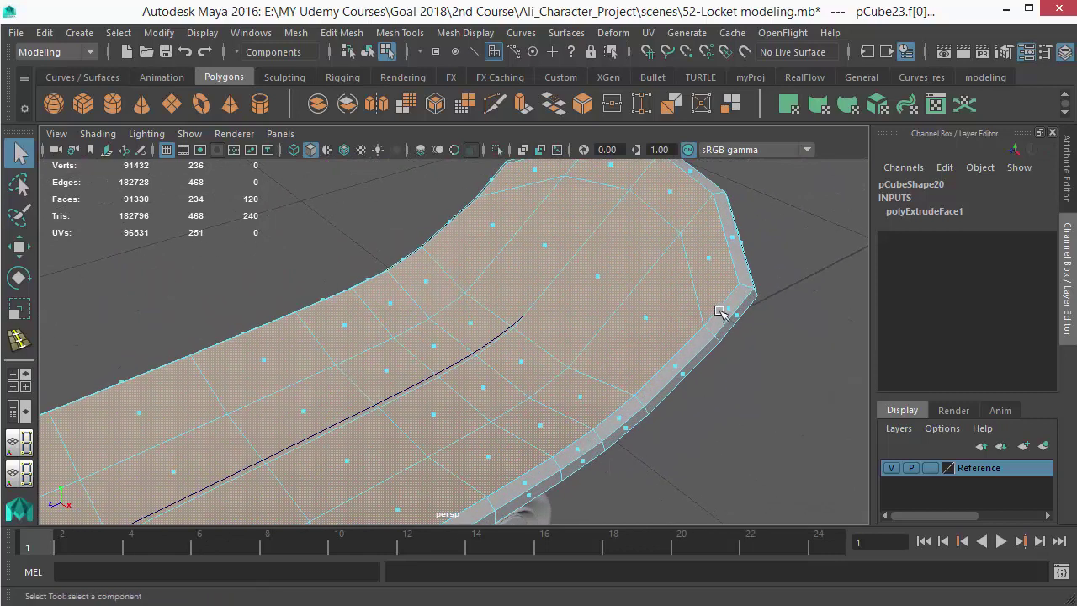
Extrude the selected deck faces with an offset of 0.32
{"action": "right_click_drag", "start_coordinate": [596, 214], "coordinate": [592, 260], "text": "shift"}
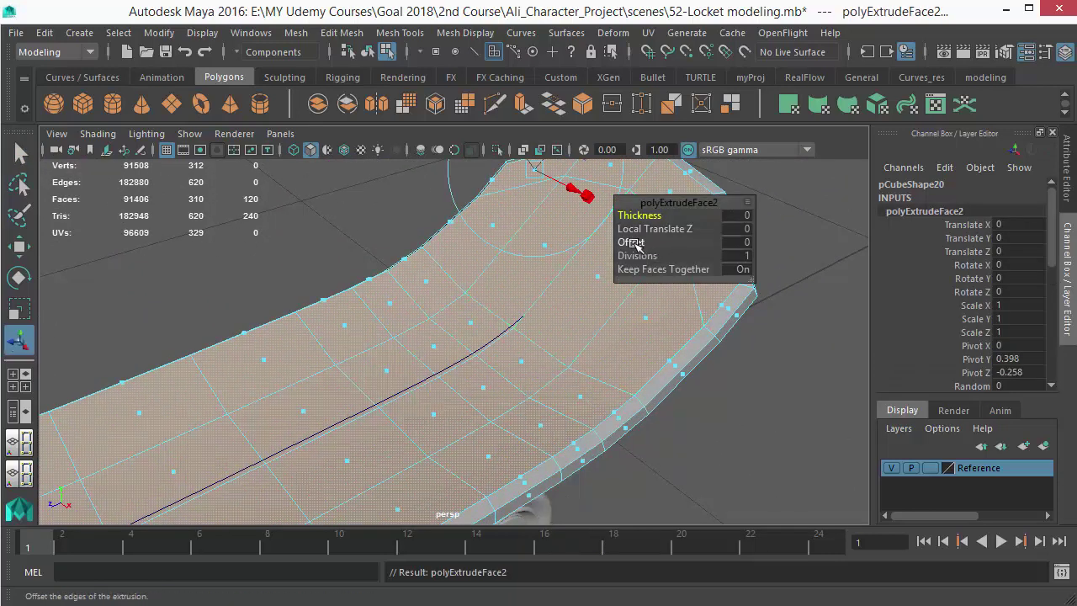
{"action": "left_click_drag", "start_coordinate": [633, 247], "coordinate": [655, 255]}
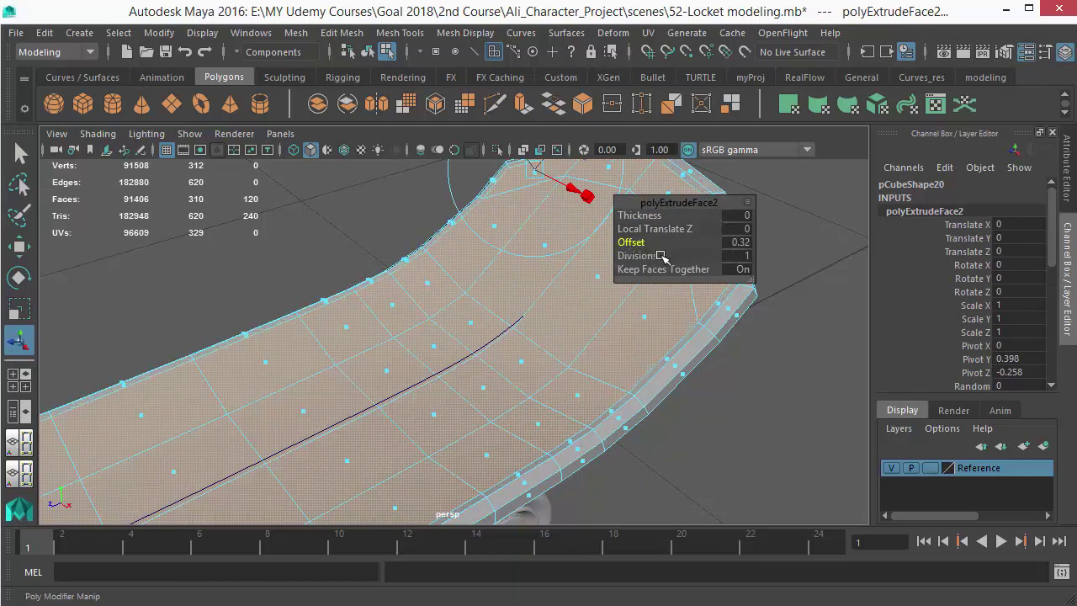
{"action": "left_click_drag", "start_coordinate": [671, 208], "coordinate": [758, 381]}
{"action": "left_click_drag", "start_coordinate": [589, 354], "coordinate": [519, 336], "text": "alt"}
{"action": "left_click_drag", "start_coordinate": [455, 236], "coordinate": [438, 320], "text": "alt"}
Return the deck to object mode, turn on its smooth preview and deselect it
{"action": "key", "text": "q"}
{"action": "right_click_drag", "start_coordinate": [490, 143], "coordinate": [570, 120]}
{"action": "left_click", "coordinate": [504, 249]}
{"action": "key", "text": "3"}
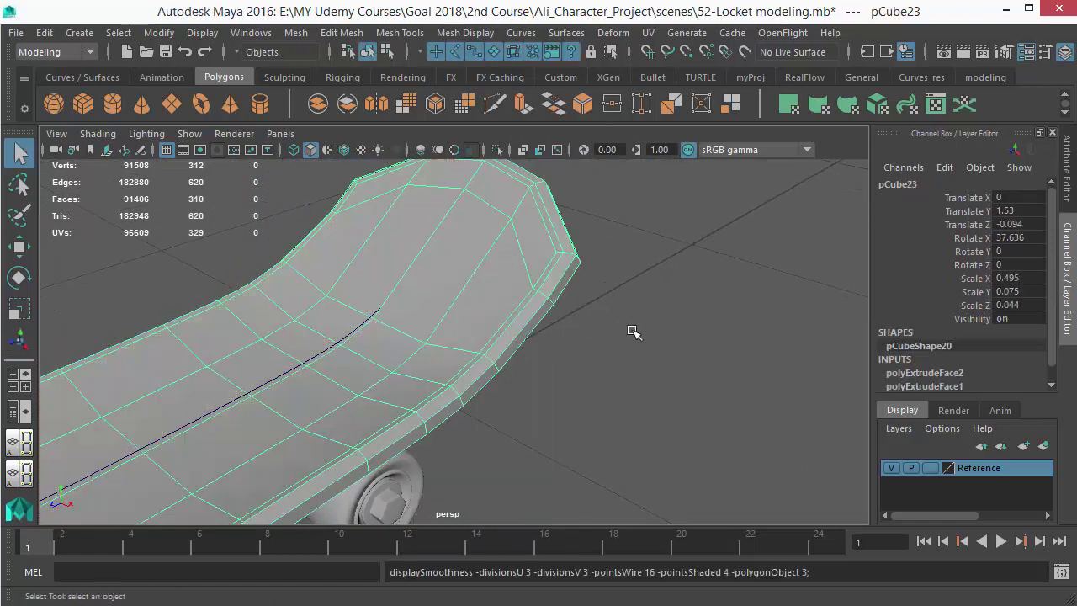
{"action": "left_click", "coordinate": [640, 326]}
Examine the smoothed deck, its rim and both trucks from several angles
{"action": "middle_click_drag", "start_coordinate": [352, 394], "coordinate": [509, 298], "text": "alt"}
{"action": "left_click_drag", "start_coordinate": [511, 300], "coordinate": [428, 293], "text": "alt"}
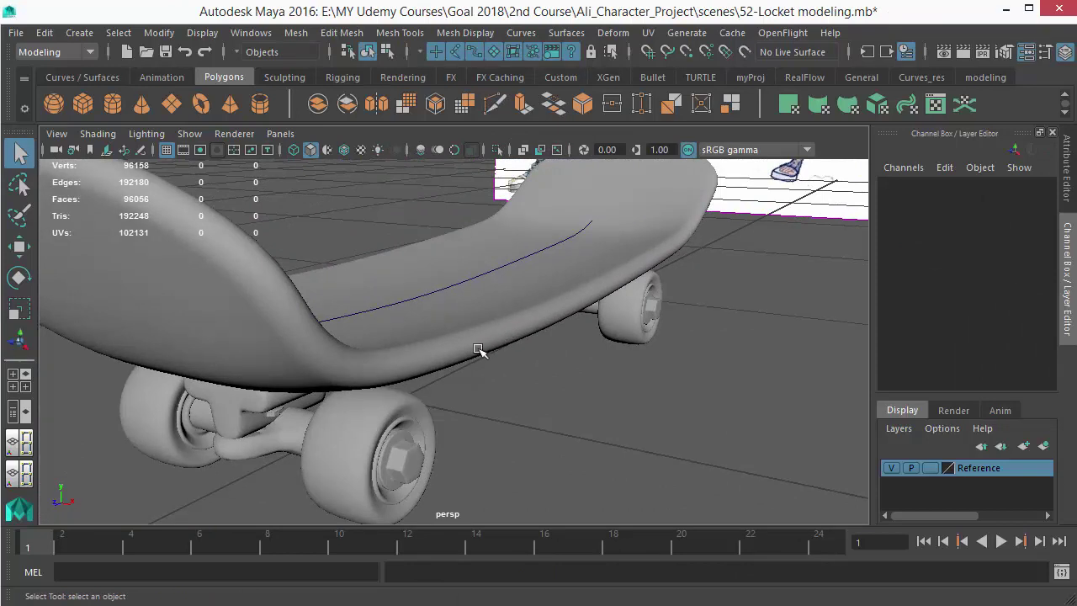
{"action": "left_click_drag", "start_coordinate": [576, 354], "coordinate": [370, 354], "text": "alt"}
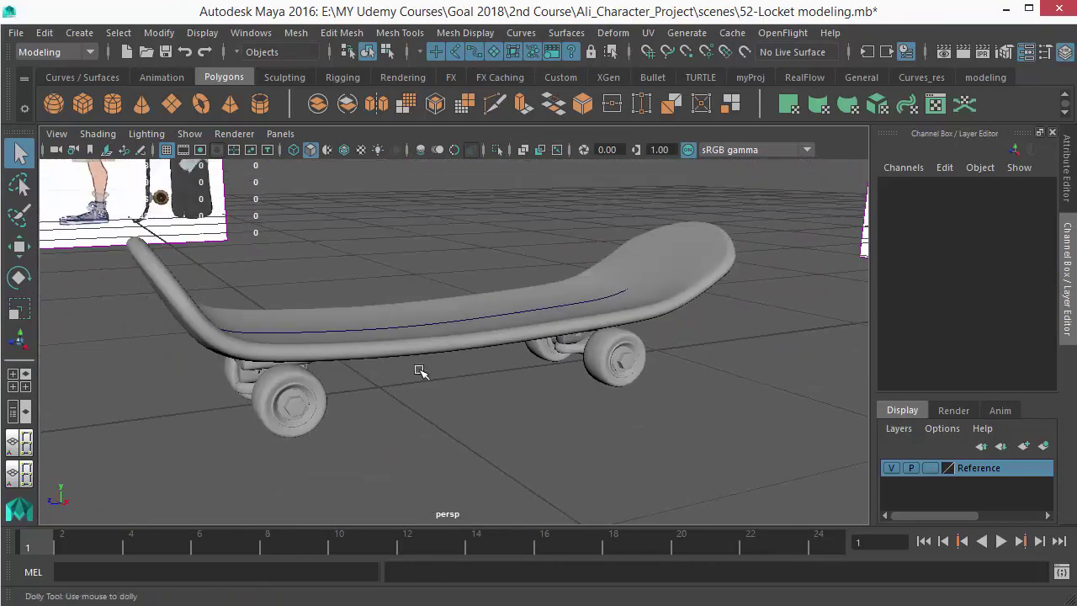
{"action": "left_click_drag", "start_coordinate": [421, 378], "coordinate": [453, 375], "text": "alt"}
{"action": "left_click_drag", "start_coordinate": [372, 340], "coordinate": [62, 451]}
{"action": "left_click_drag", "start_coordinate": [240, 440], "coordinate": [525, 439], "text": "alt"}
{"action": "left_click", "coordinate": [557, 454]}
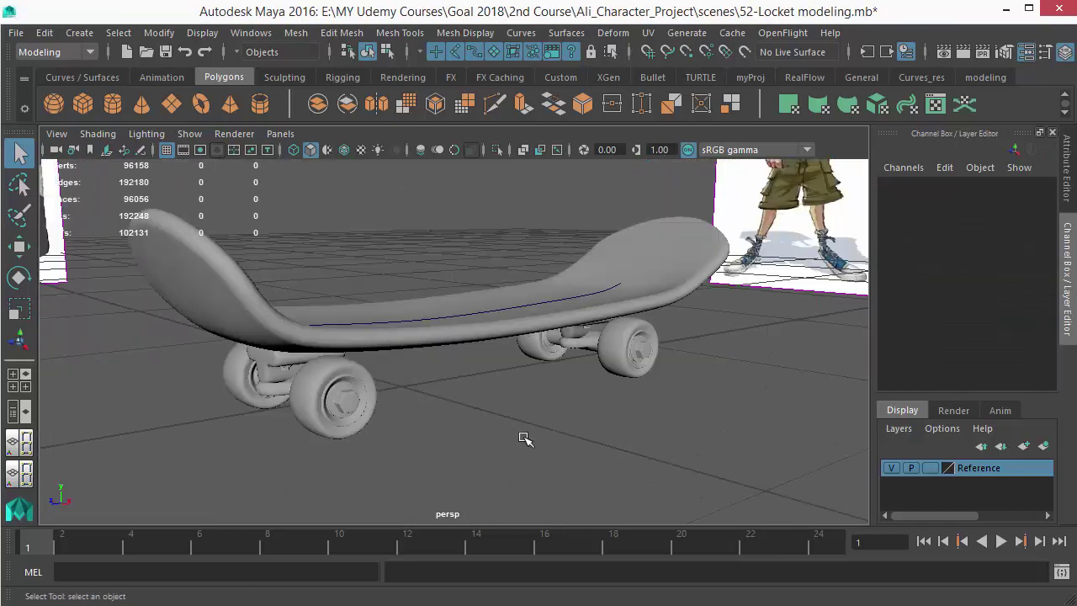